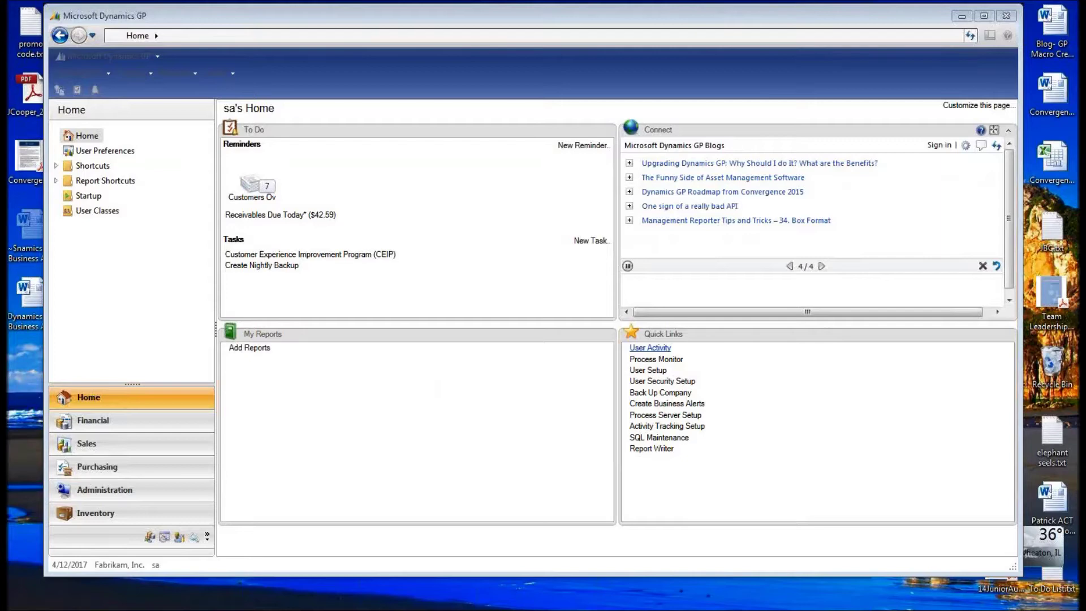
- Move the Crestwood letterhead Word window over Dynamics GP and nudge it into place
drag(1082, 170, 498, 71)
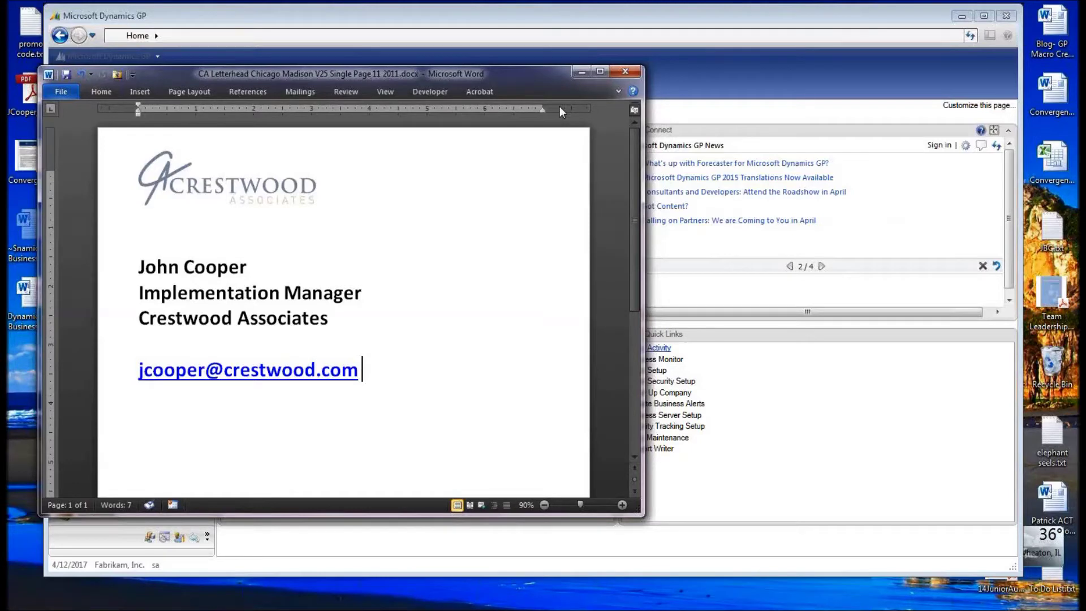
drag(544, 75, 552, 81)
- Minimize the Word letterhead and make the Dynamics GP Home page window active
click(592, 78)
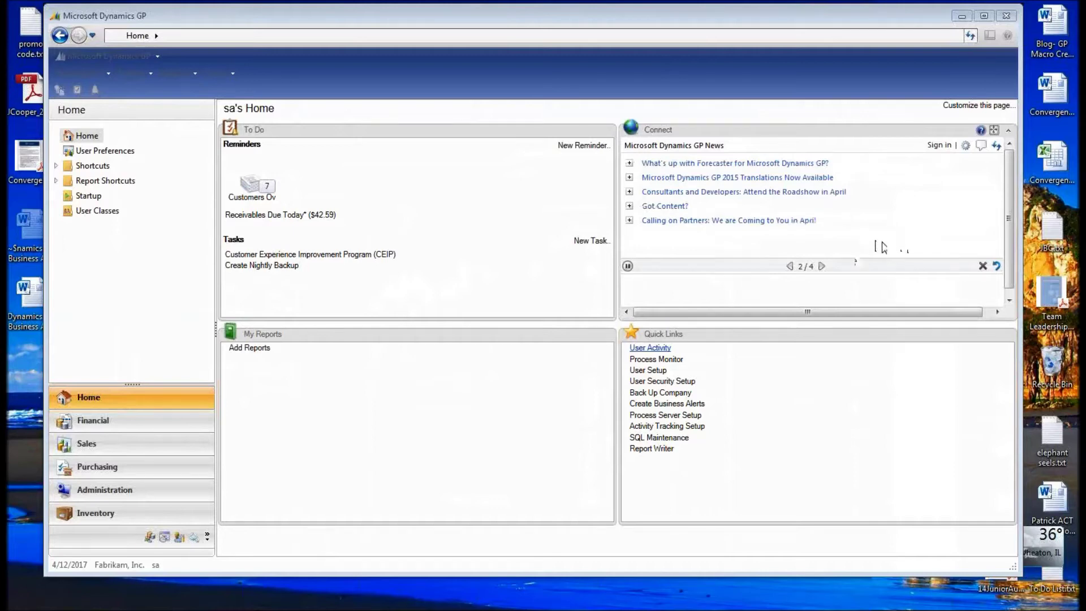
click(839, 300)
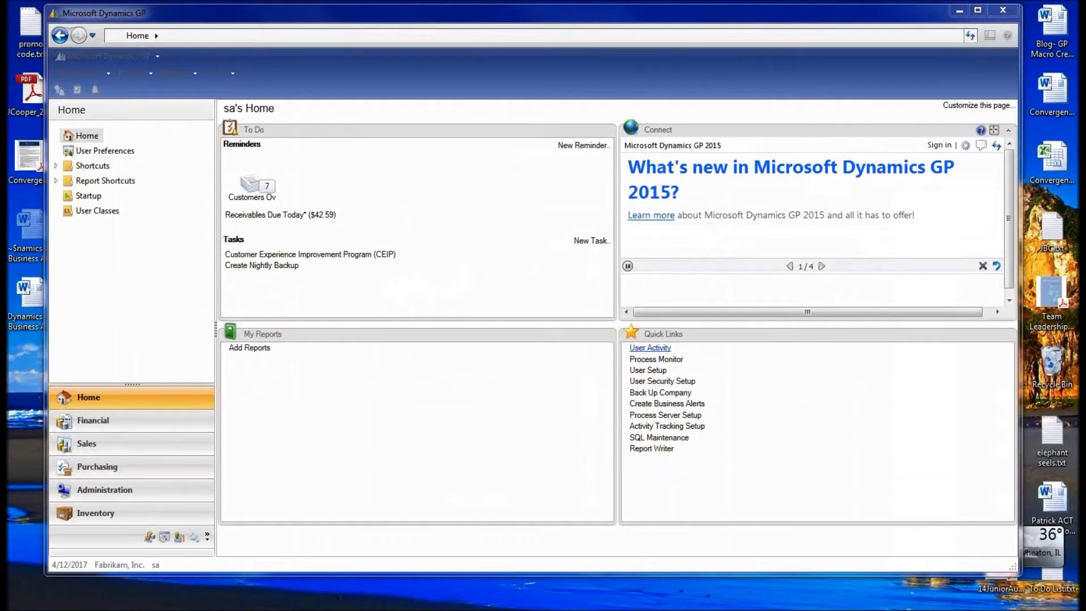
- Start the Business Alerts wizard from Administration and choose Modify Existing Alert
click(189, 492)
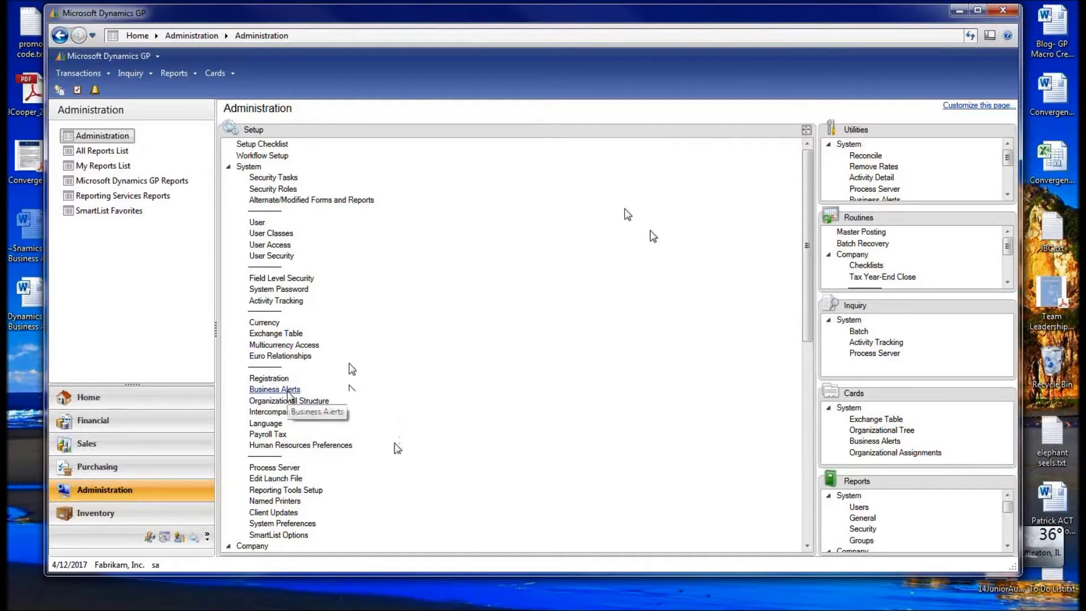
click(288, 390)
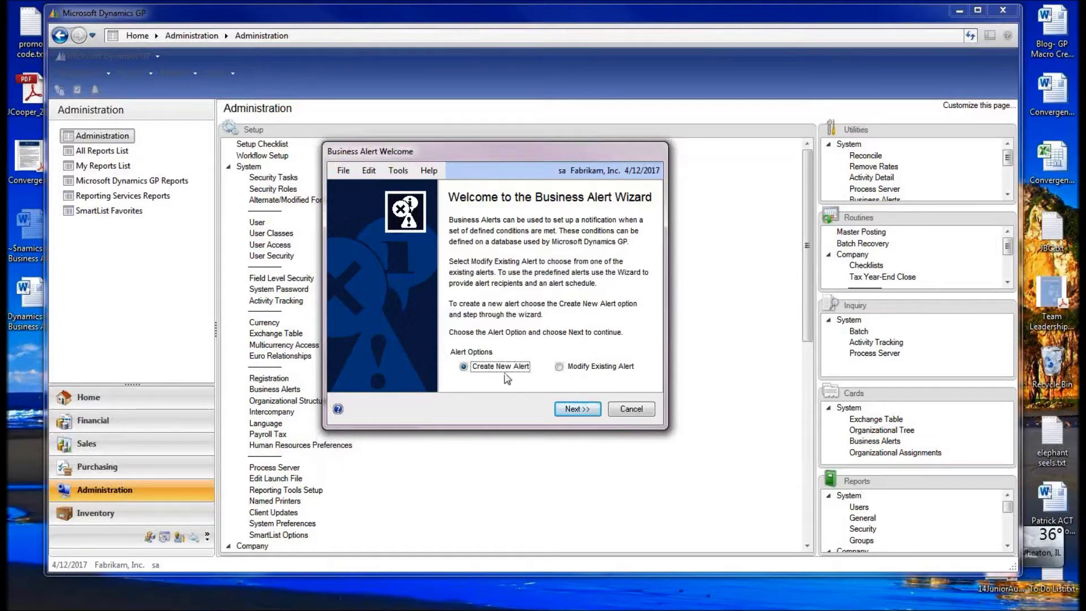
click(569, 368)
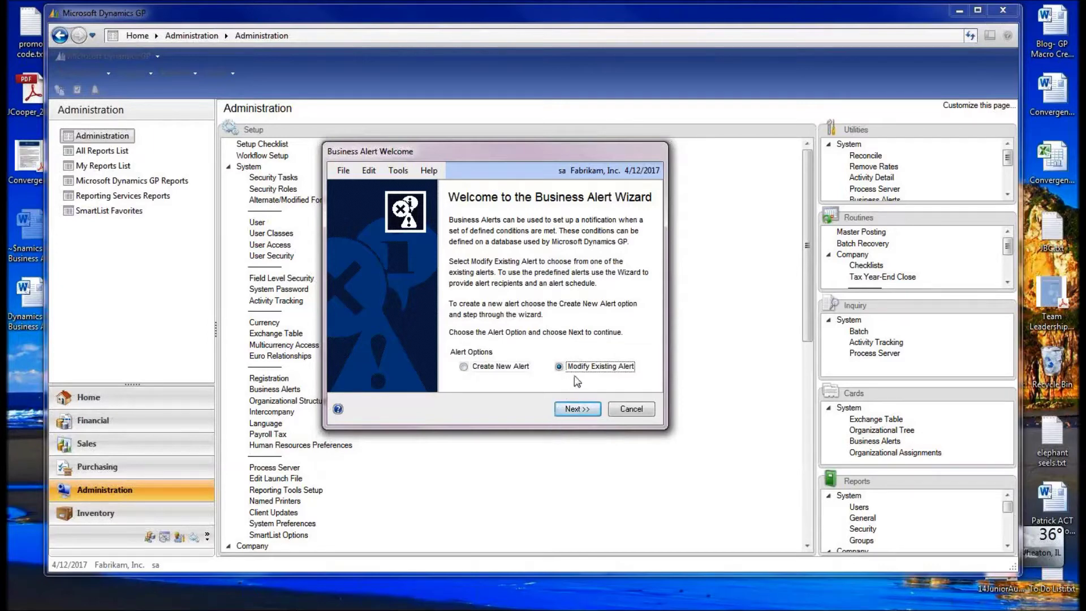
click(570, 412)
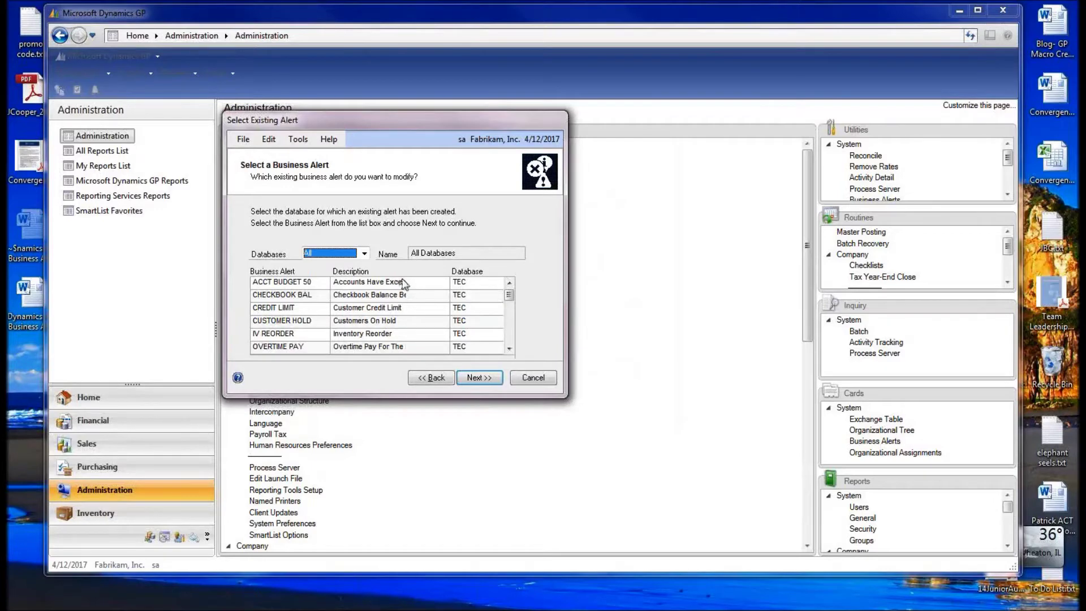
- Scroll the existing alerts list and select the CUST BAL > CRD alert
click(510, 350)
click(510, 351)
click(510, 350)
click(510, 350)
click(510, 350)
click(510, 350)
click(510, 350)
click(510, 351)
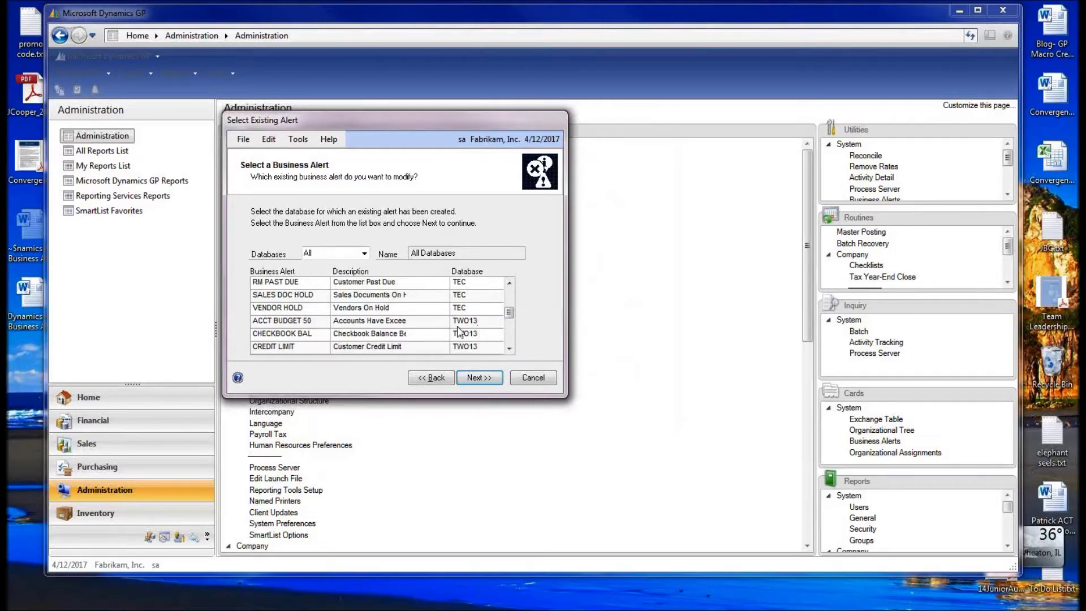
click(509, 350)
click(510, 350)
click(315, 333)
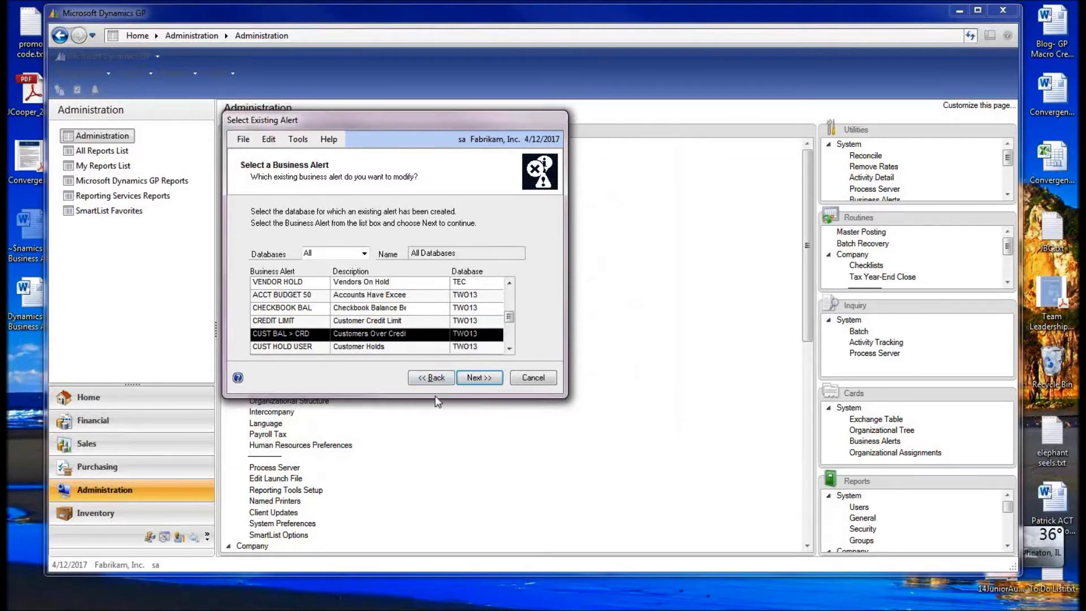
- Move past the CUST BAL > CRD definition (TWO13, Customers Over Credit Limit) to Select Tables
click(478, 378)
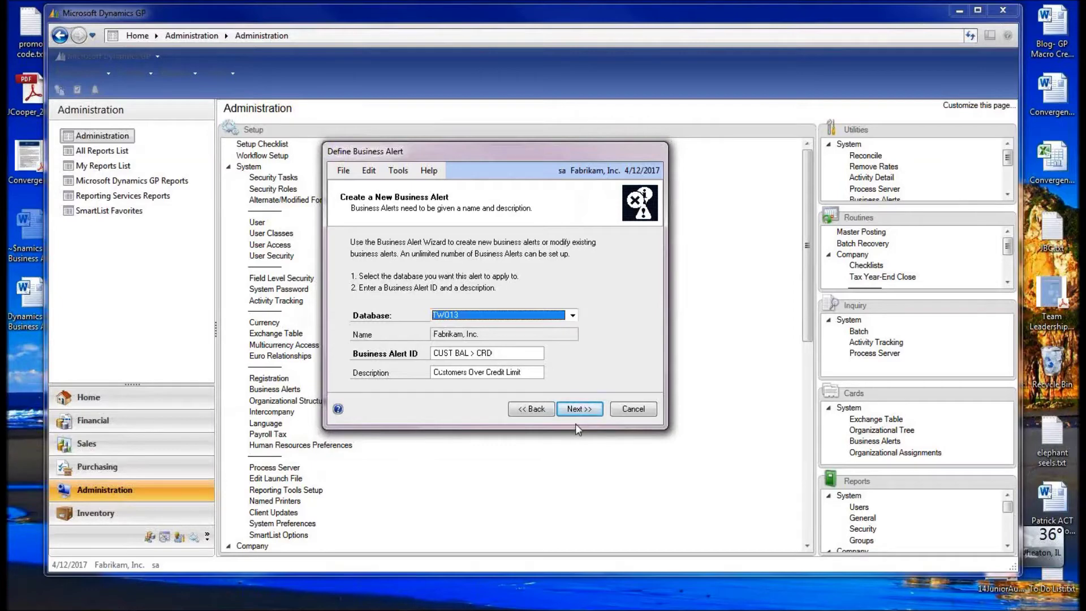
click(582, 409)
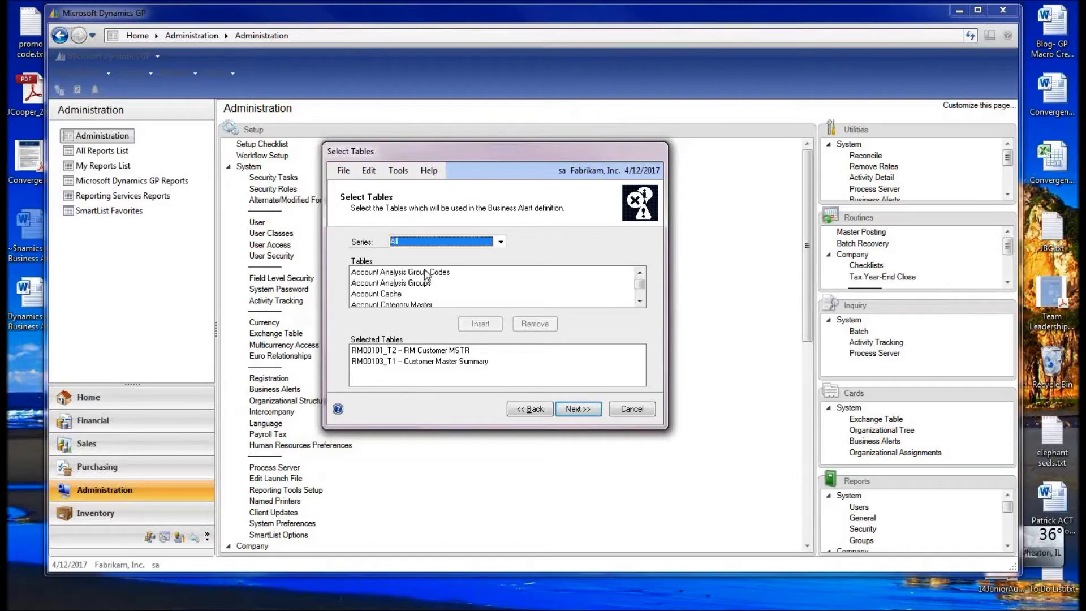
- Scroll the Tables list and open the Series dropdown on Select Tables
click(640, 300)
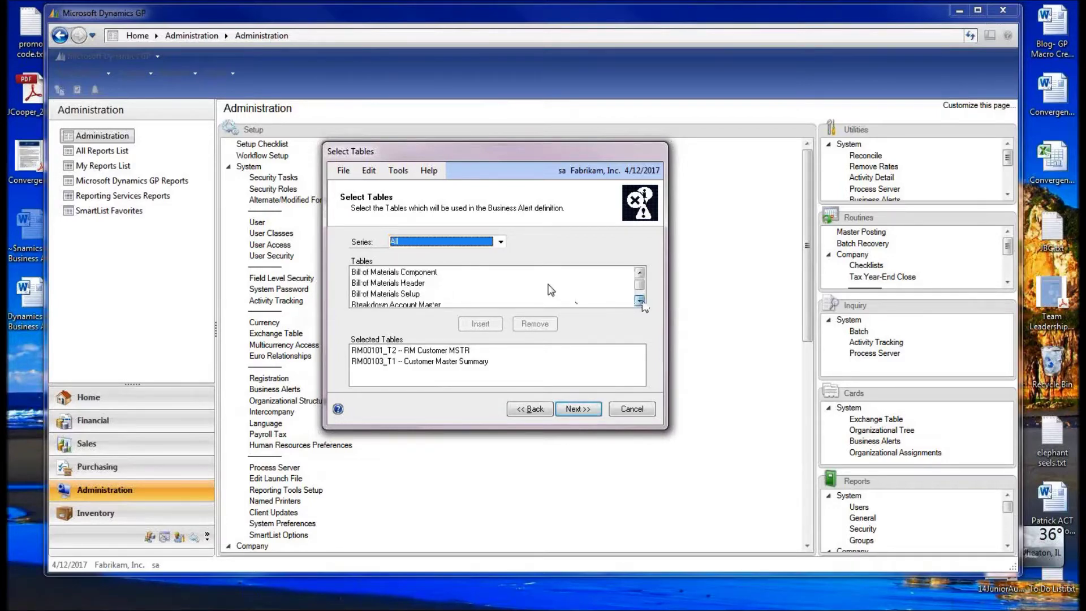
click(500, 241)
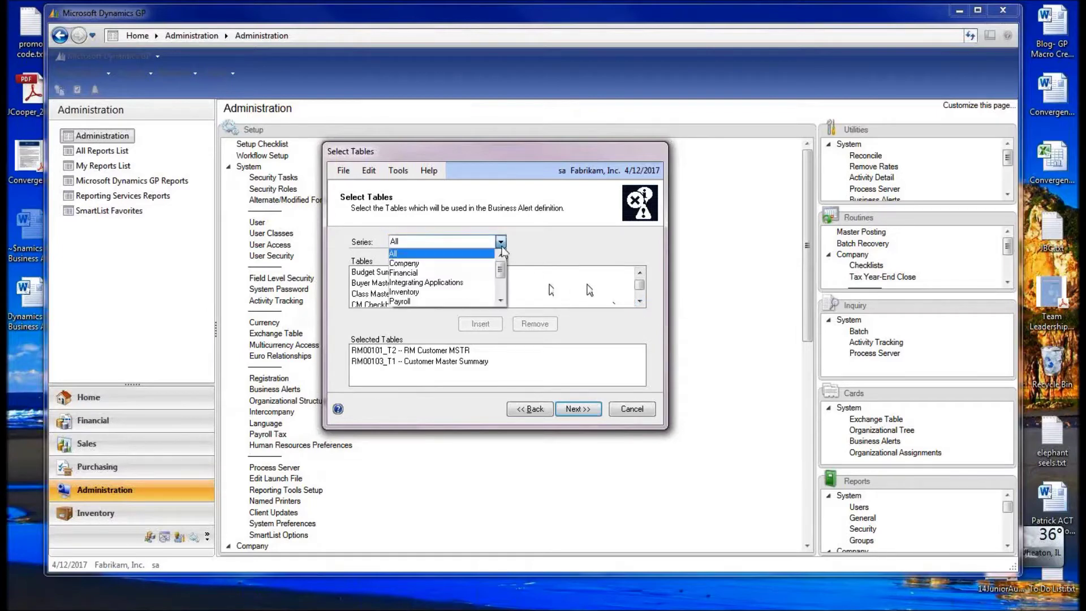
- Limit the alert's table list to the Sales series
click(501, 301)
click(500, 301)
click(487, 297)
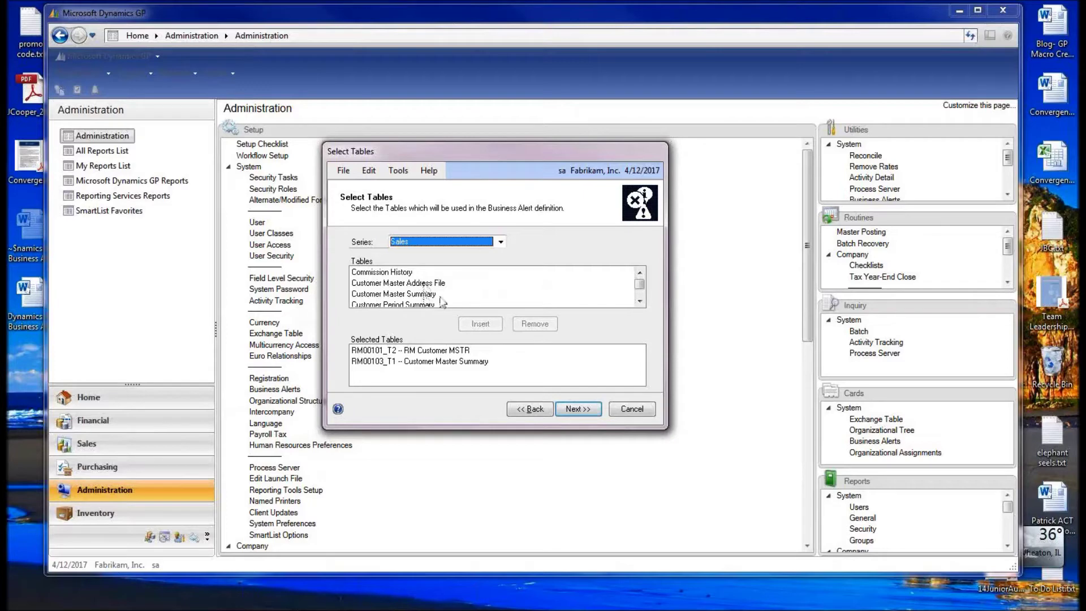
- Scroll through the Sales tables, move Select Tables aside, and open the Sales area page
click(640, 301)
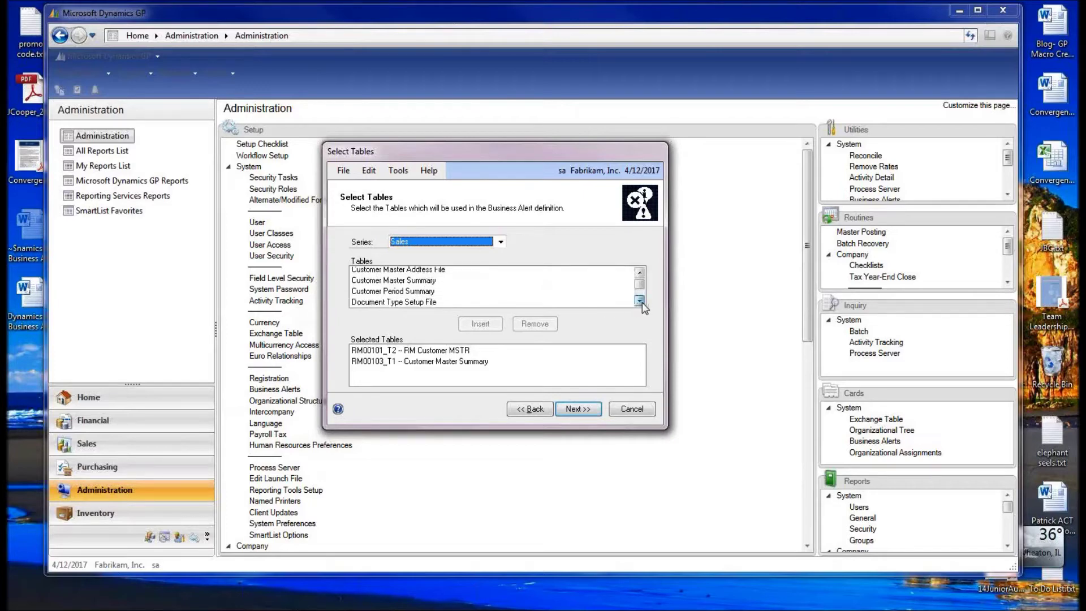
click(640, 301)
click(640, 301)
click(640, 301)
click(640, 301)
click(640, 301)
click(640, 301)
click(640, 301)
click(640, 301)
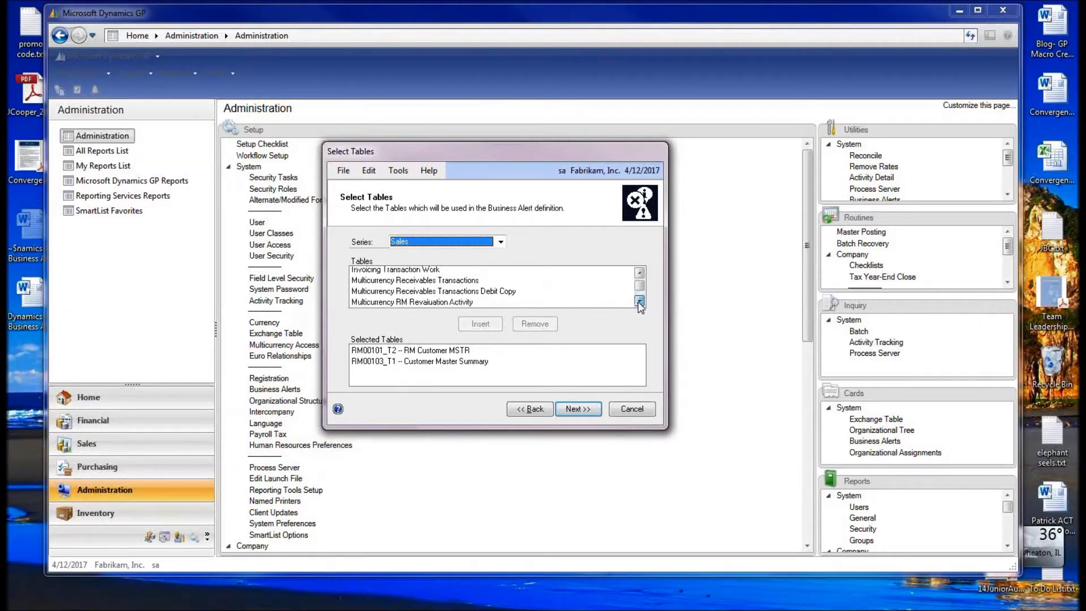
click(640, 301)
click(640, 301)
click(640, 300)
click(639, 301)
click(640, 301)
click(639, 301)
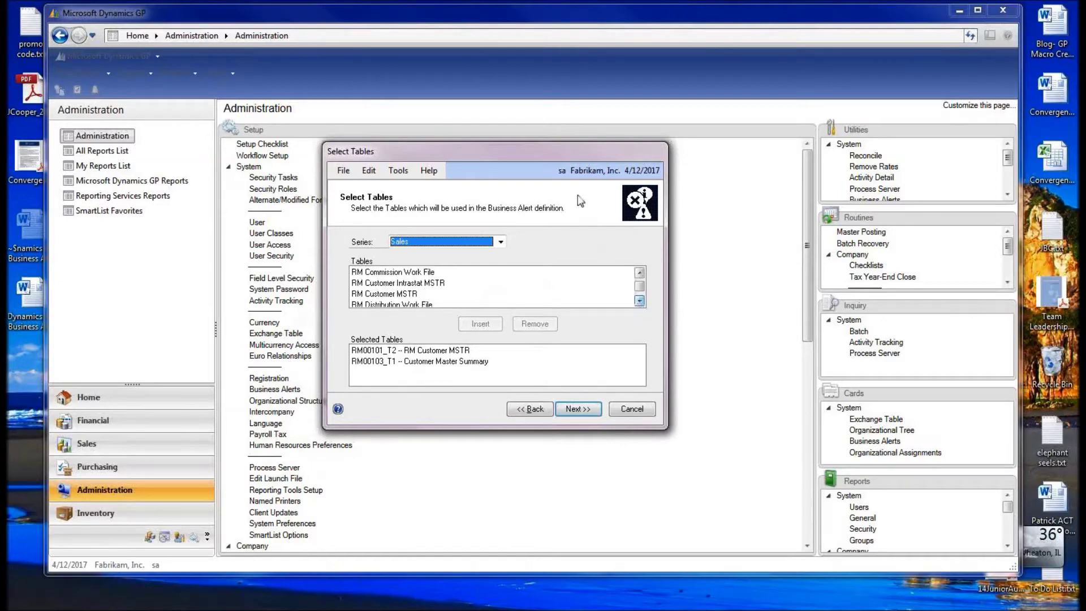
drag(577, 150, 914, 40)
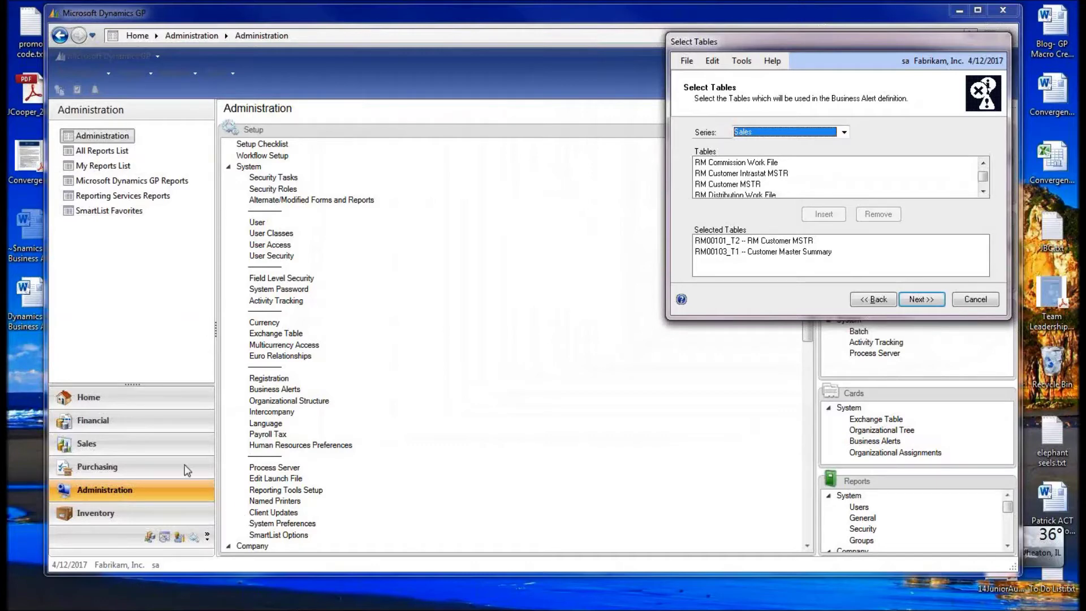
click(103, 443)
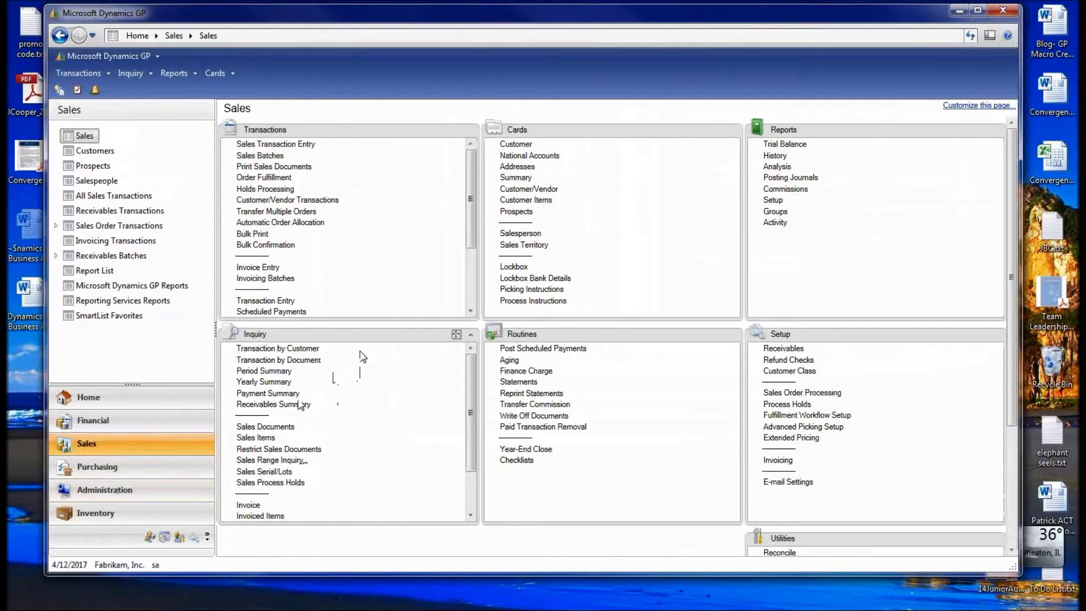
- Load a customer's Payment Summary inquiry showing a $24,807.06 balance and $35,000.00 credit limit
click(280, 394)
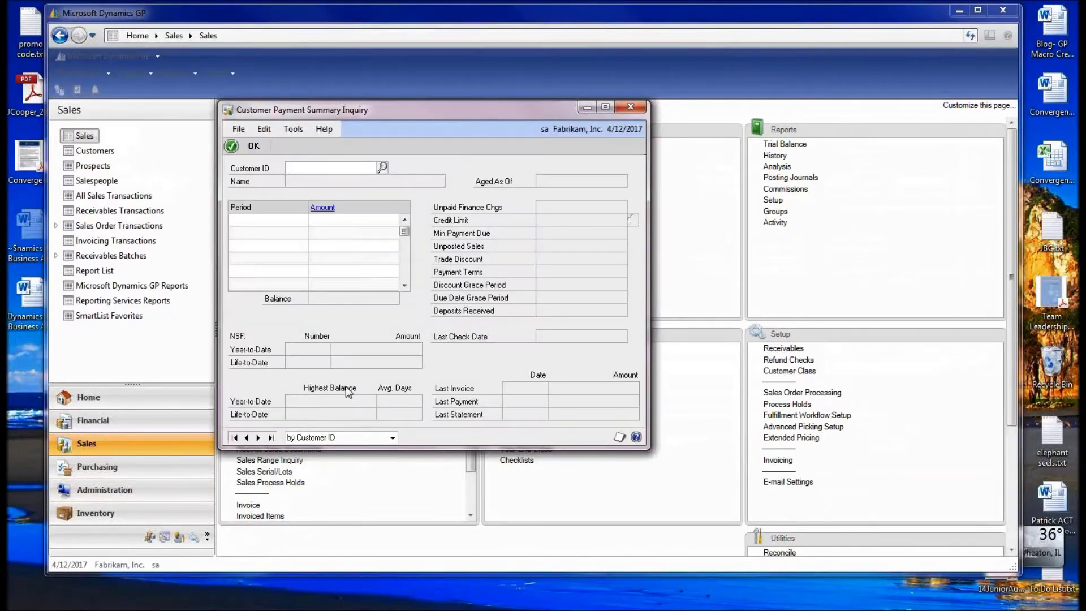
click(257, 438)
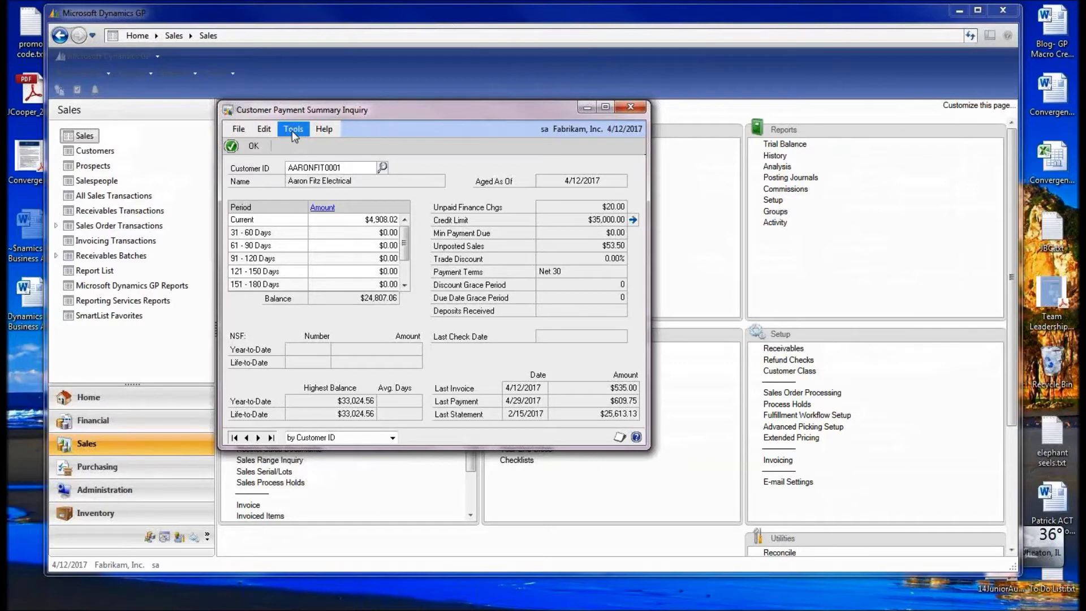
click(292, 130)
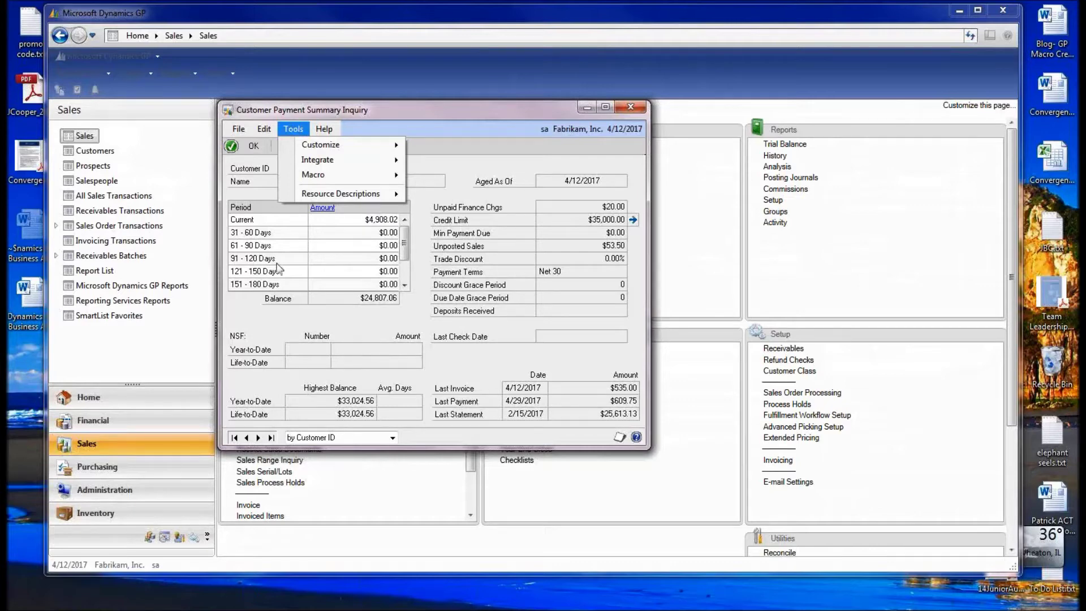
- Use Tools > Integrate > Table Import to list the inquiry's underlying tables, moving the dialog right
click(326, 130)
mouse_move(297, 130)
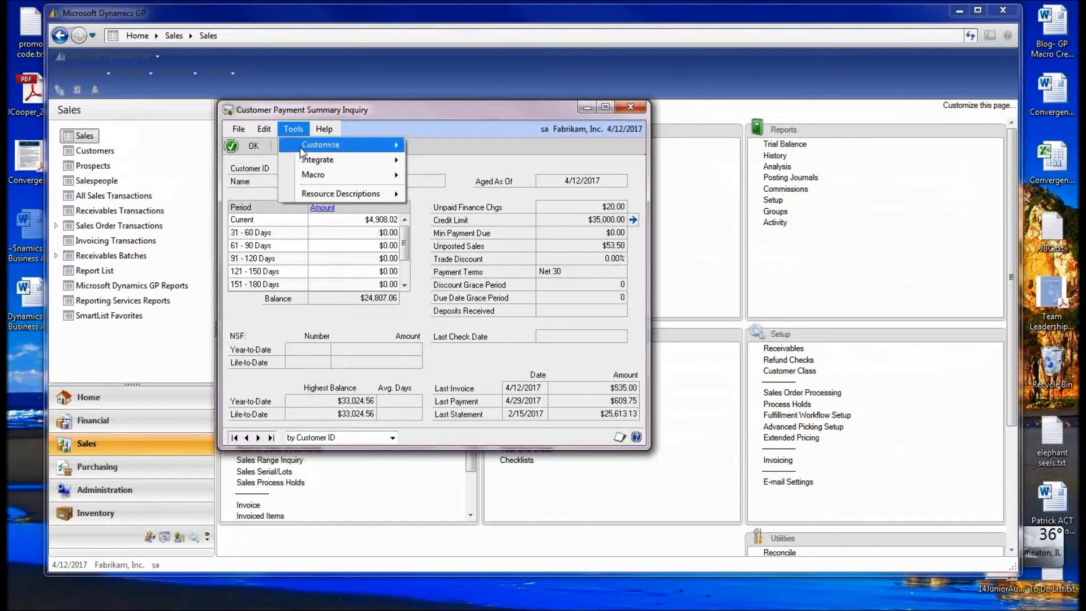
mouse_move(318, 165)
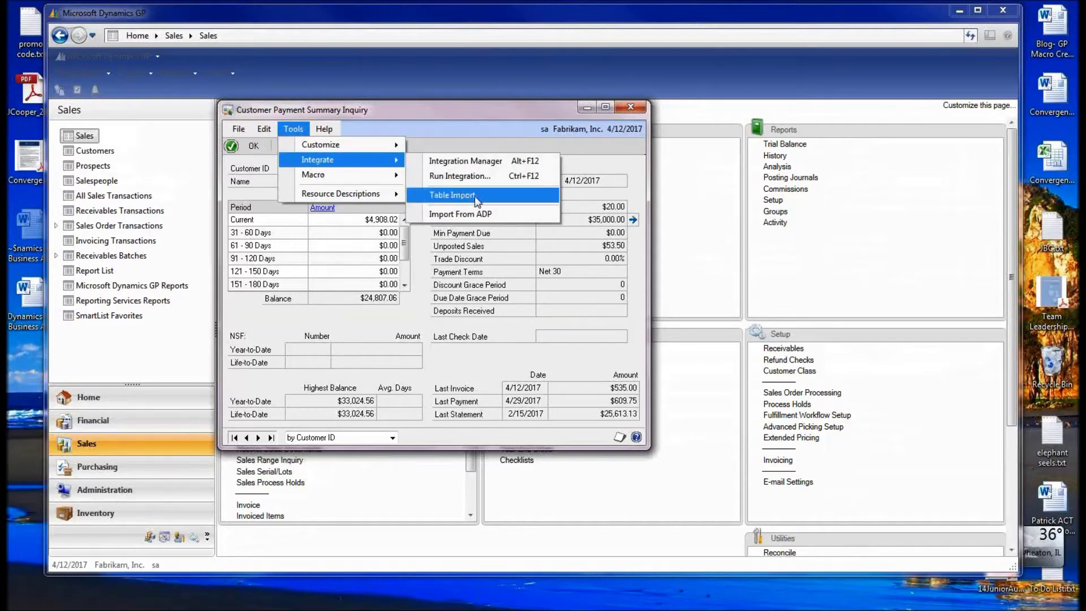
click(476, 198)
drag(393, 115, 689, 239)
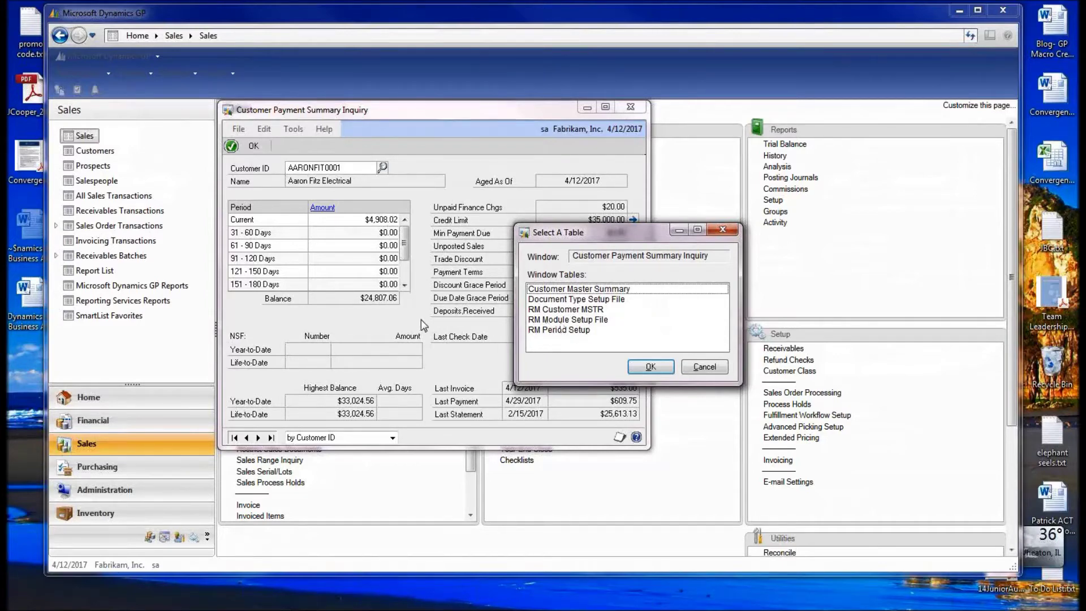
- Pick RM Customer MSTR, after Customer Master Summary, in the Select A Table window tables
drag(578, 235, 585, 255)
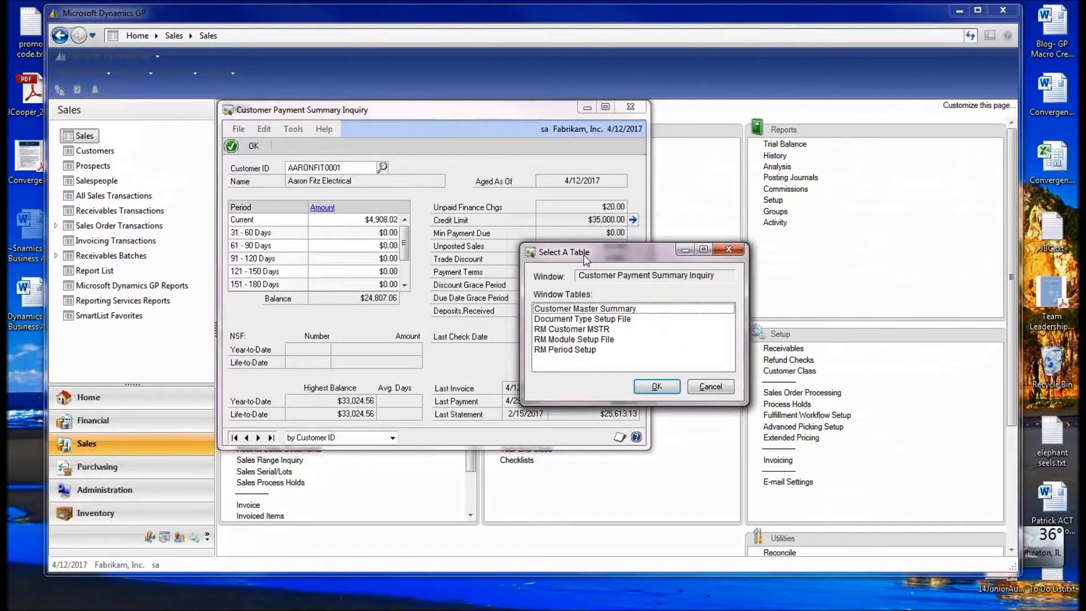
click(591, 310)
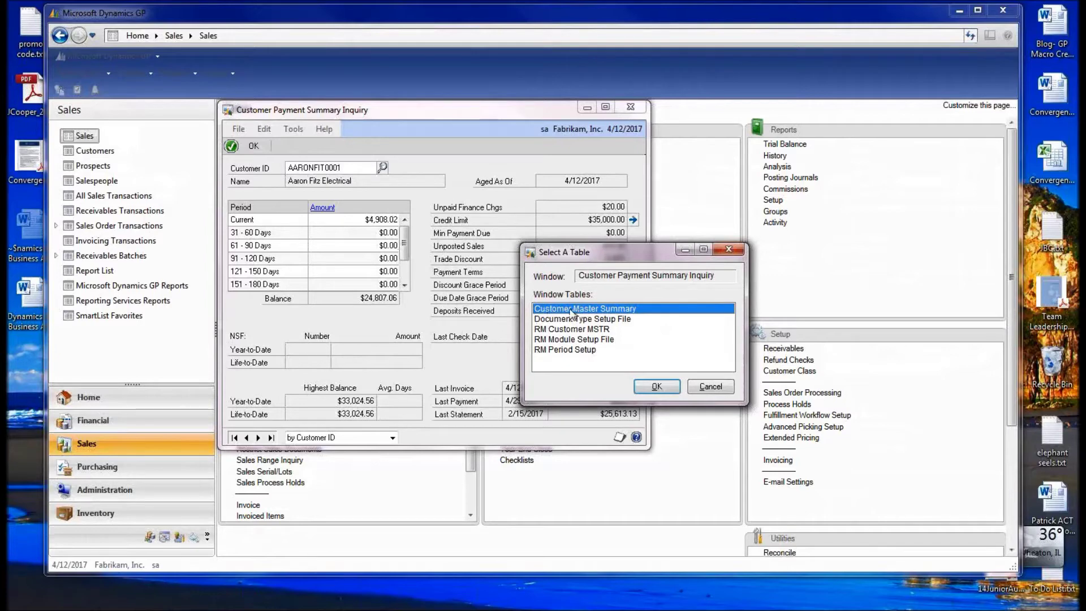
click(559, 330)
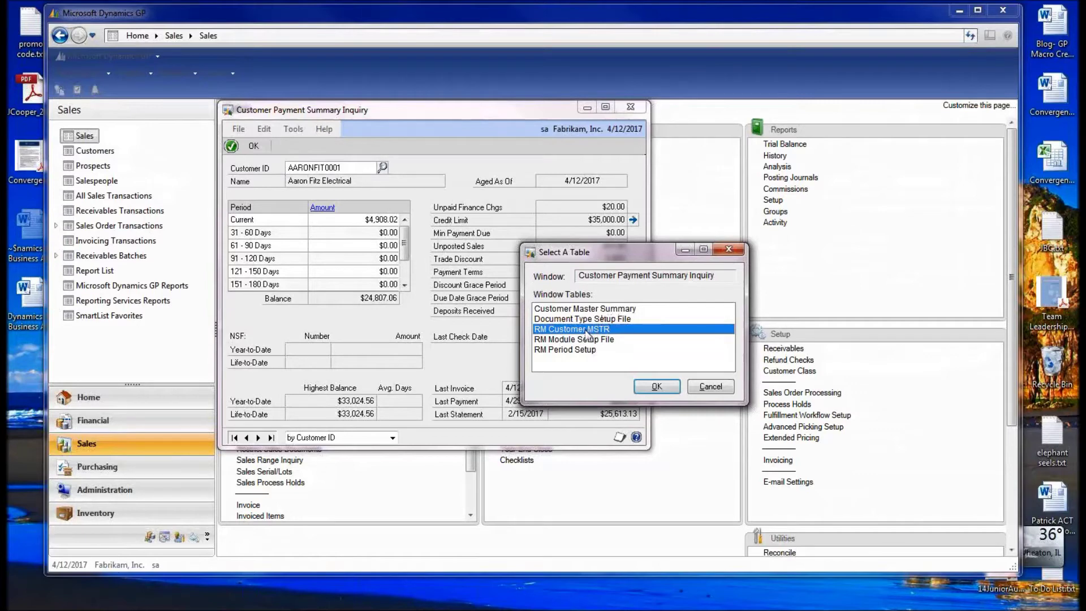
mouse_move(384, 606)
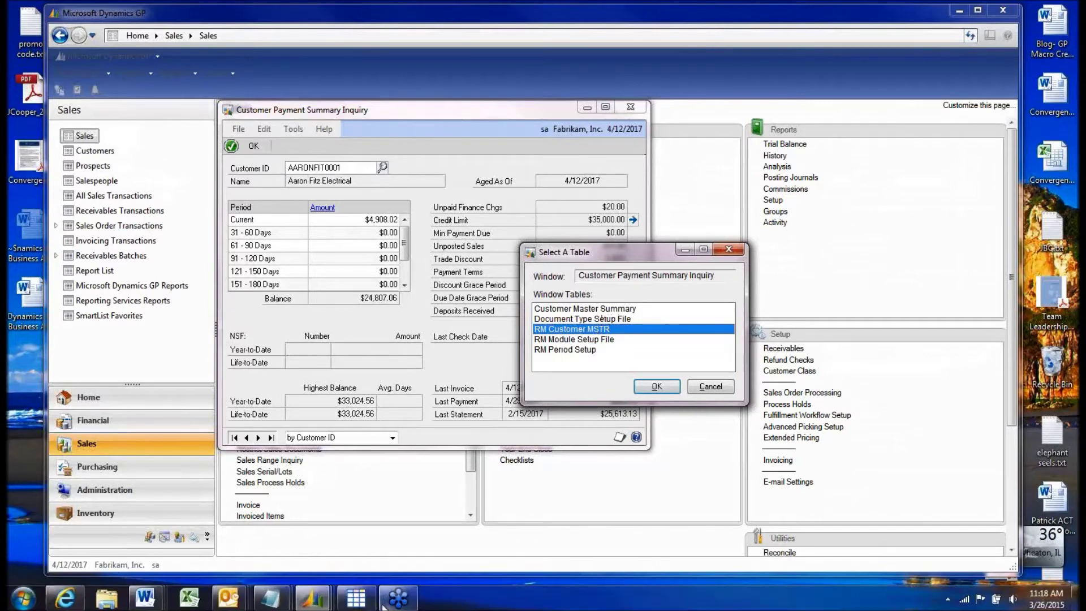
mouse_move(315, 604)
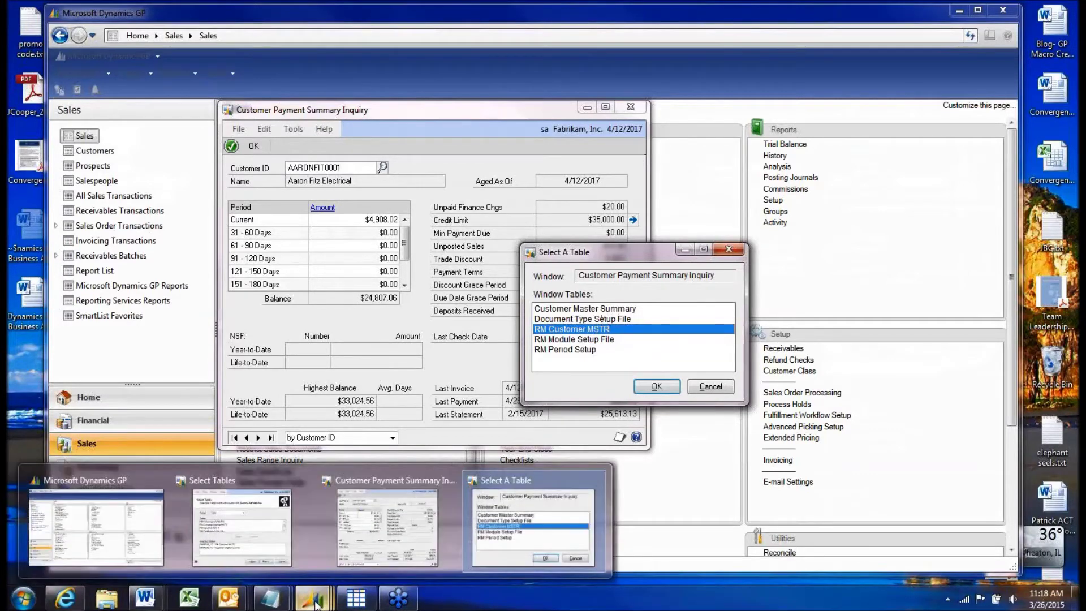
- Return to the Select Tables step, add RM Customer MSTR, and proceed to Joining Tables
mouse_move(252, 550)
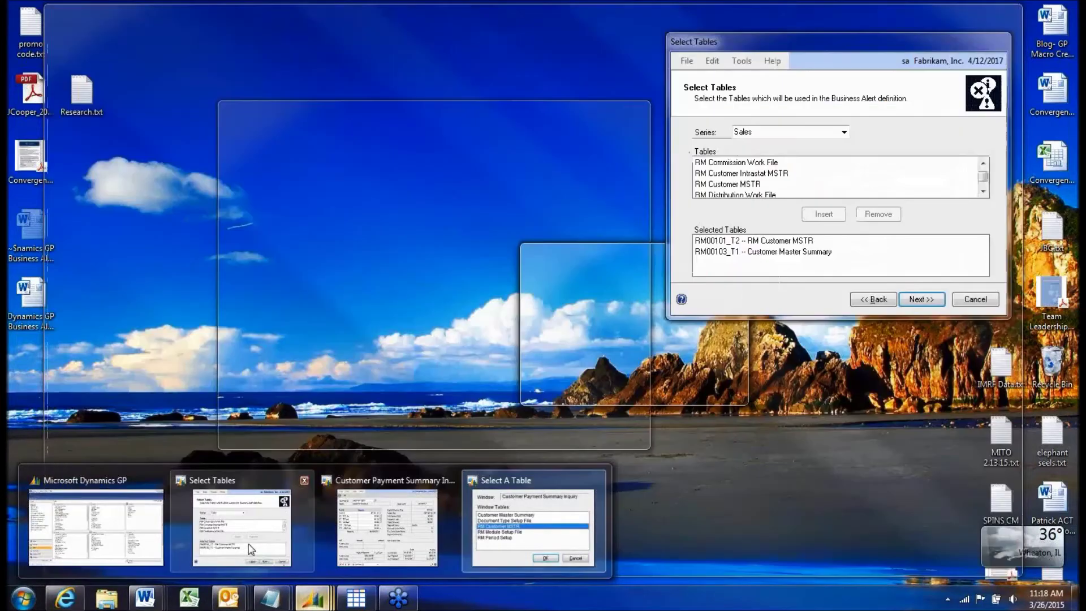
click(250, 549)
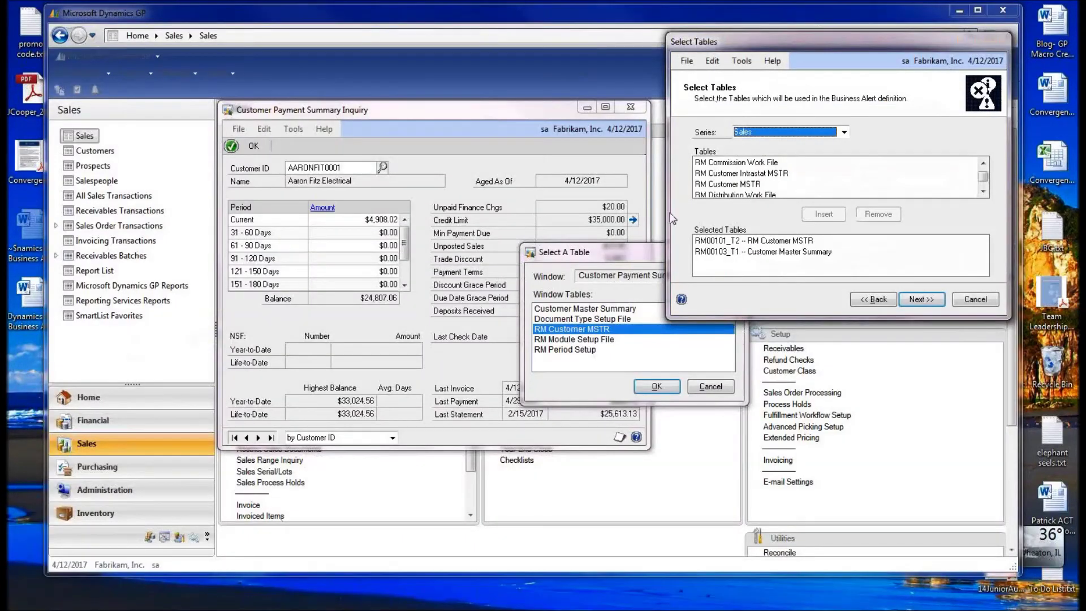
drag(775, 41, 501, 147)
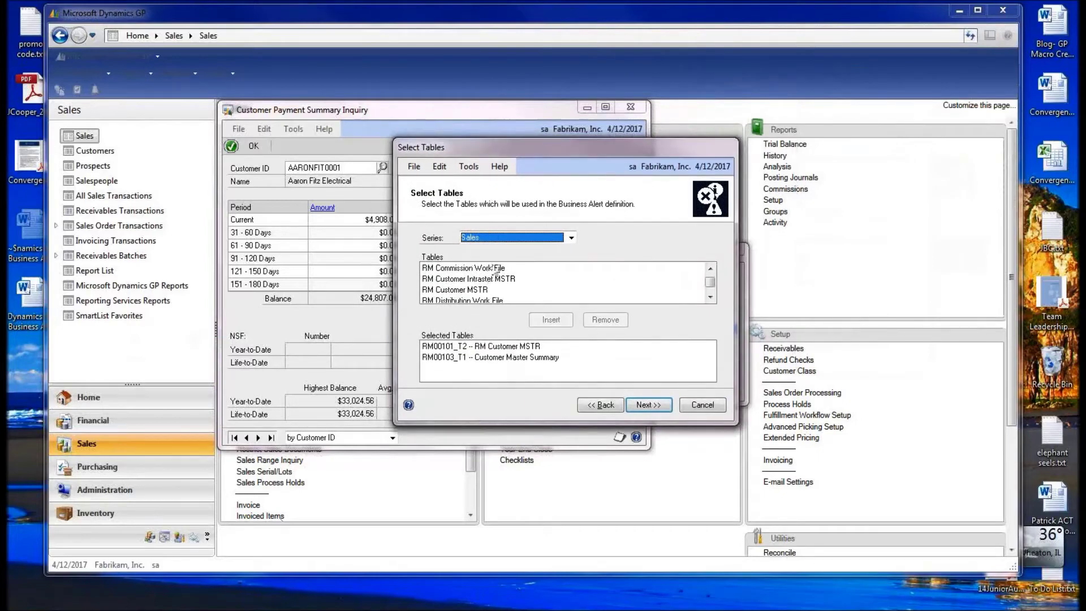
click(710, 297)
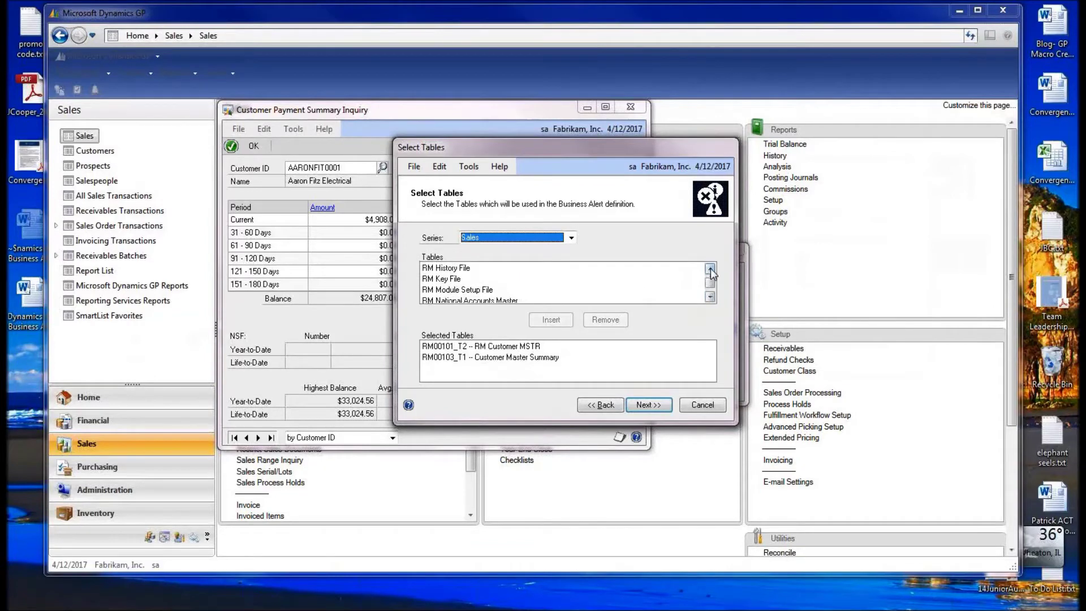
scroll(518, 283, up, 3)
click(515, 279)
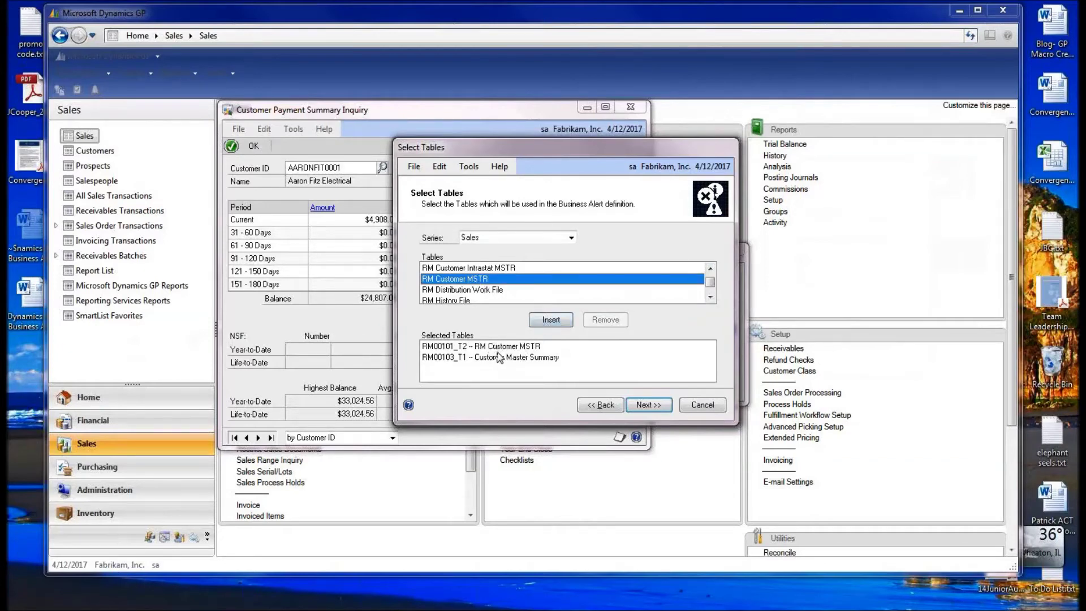
click(642, 405)
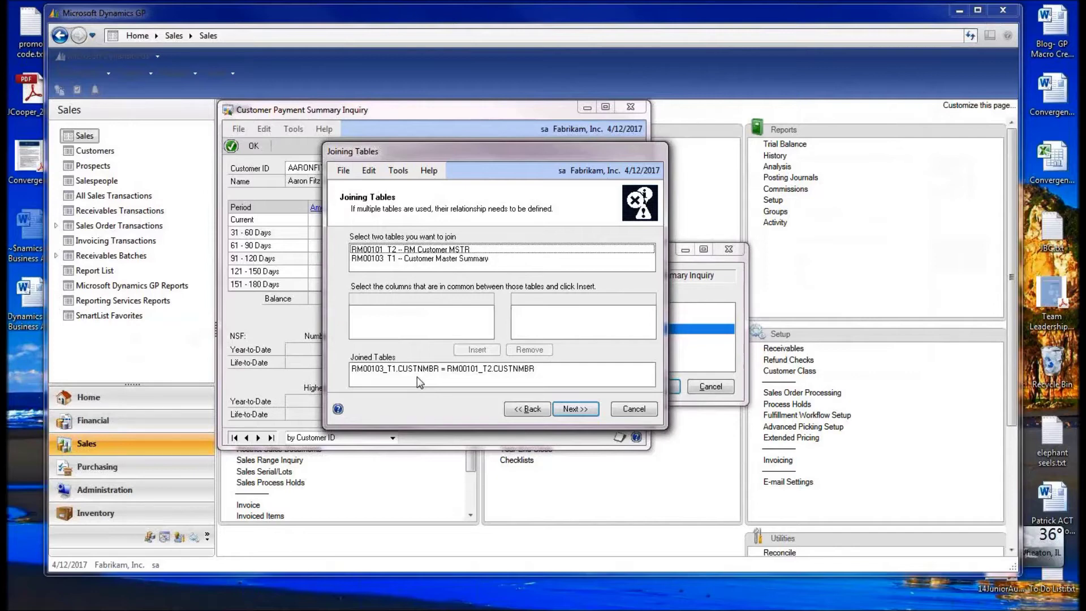
- Select RM00101_T2 RM Customer MSTR and RM00103_T1 Customer Master Summary for the join
click(470, 253)
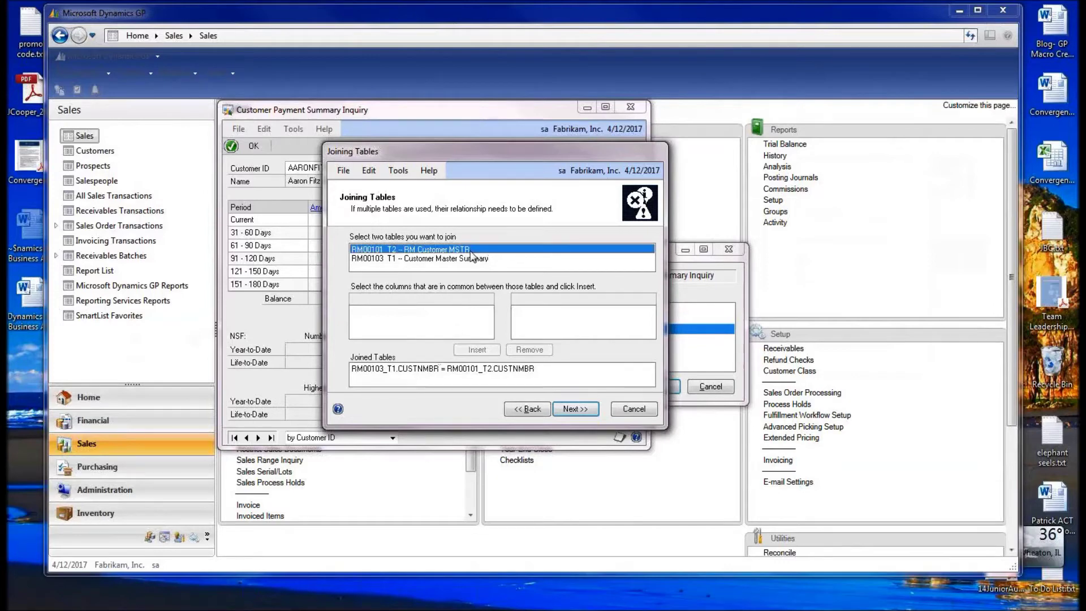
click(474, 259)
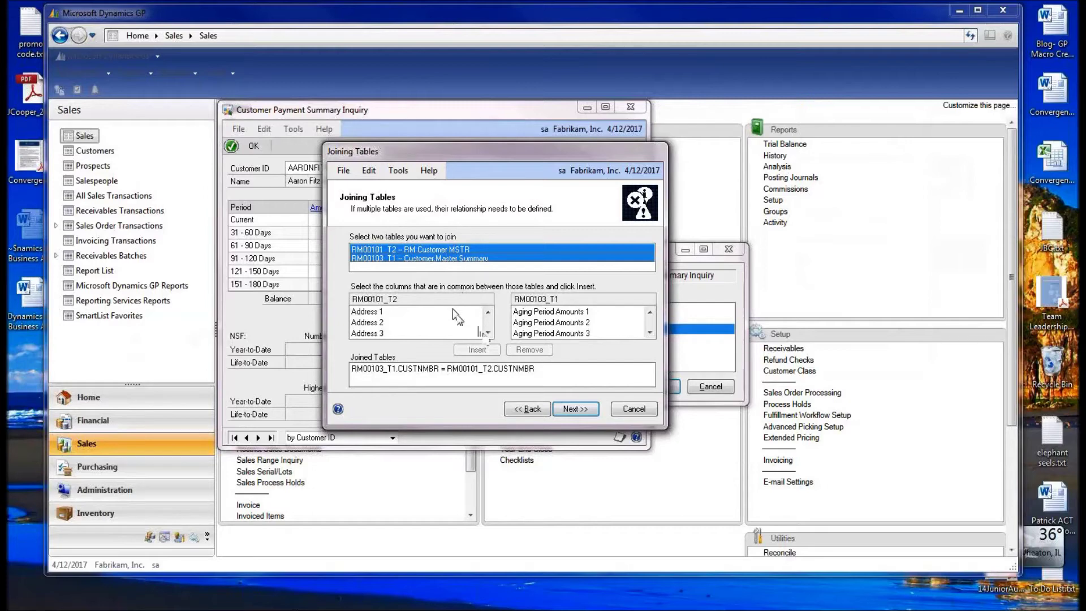
- Pick Customer Number in the RM Customer MSTR column list
click(488, 333)
click(487, 333)
click(488, 333)
click(487, 333)
click(488, 333)
click(488, 333)
click(488, 333)
click(487, 332)
click(487, 333)
click(488, 333)
click(487, 332)
click(488, 332)
click(487, 332)
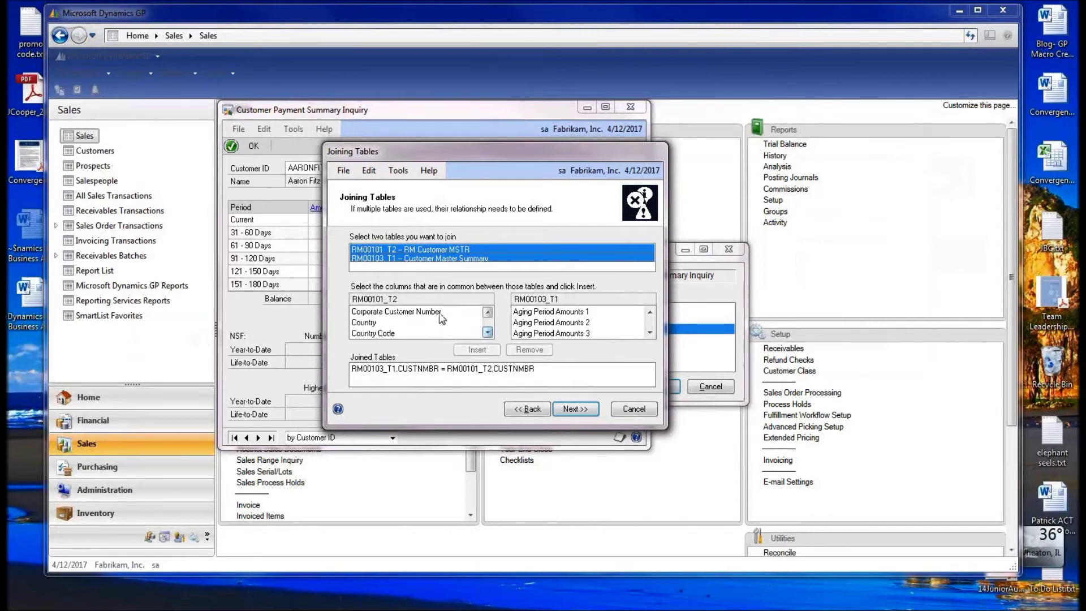
click(440, 313)
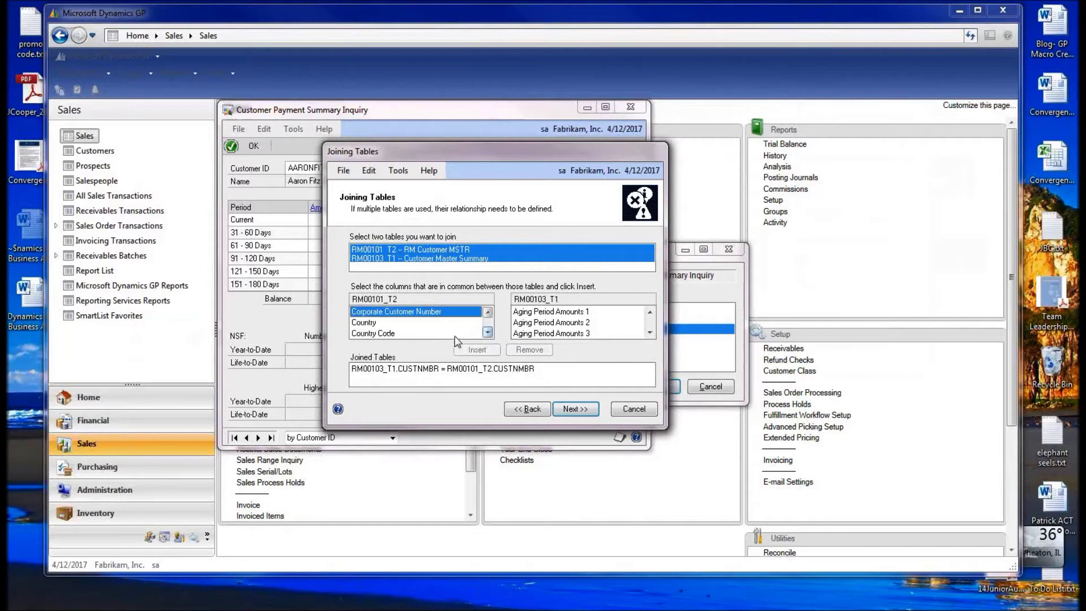
click(487, 332)
click(487, 332)
click(487, 332)
click(488, 333)
click(487, 333)
click(488, 332)
click(488, 332)
click(488, 333)
click(488, 332)
click(488, 332)
click(487, 333)
click(488, 333)
click(487, 333)
click(459, 322)
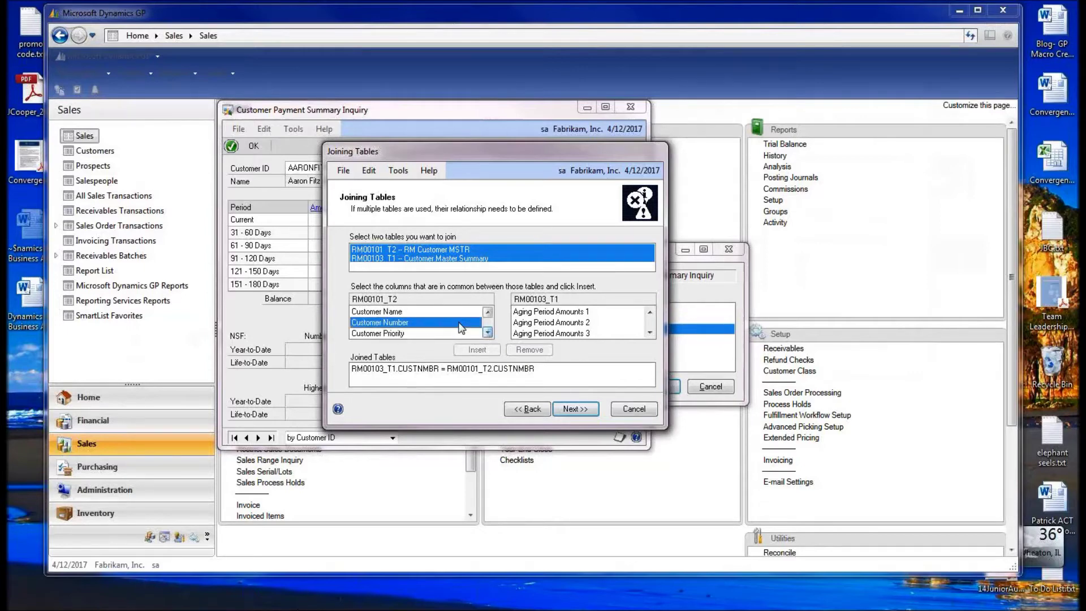
- Pick Customer Number in the Customer Master Summary list, completing the CUSTNMBR join
click(650, 332)
click(650, 333)
click(650, 332)
click(650, 332)
click(649, 333)
click(649, 333)
click(649, 332)
click(649, 332)
click(542, 313)
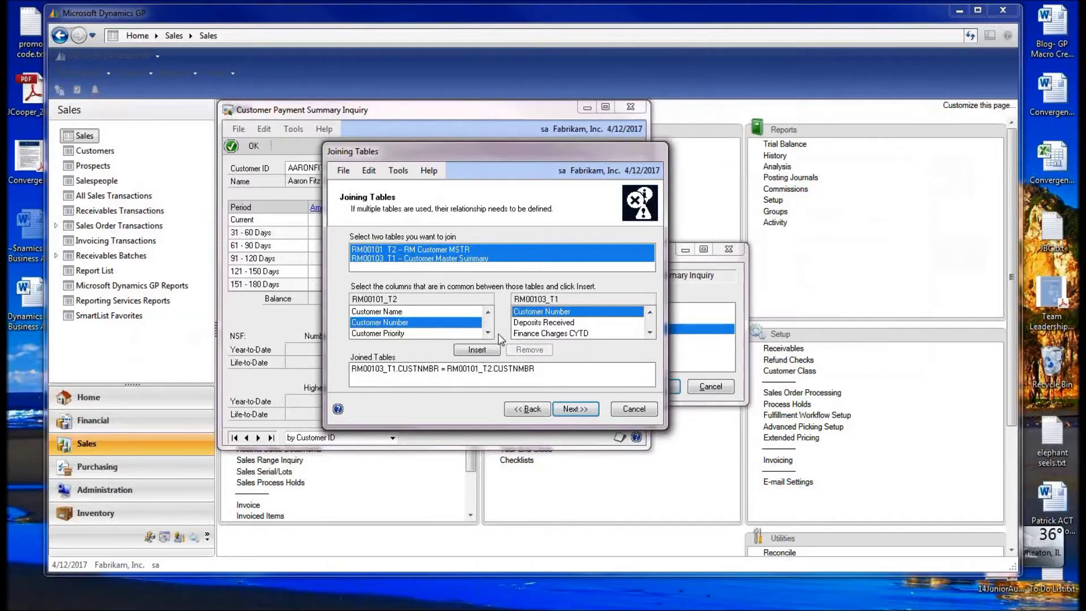
click(487, 332)
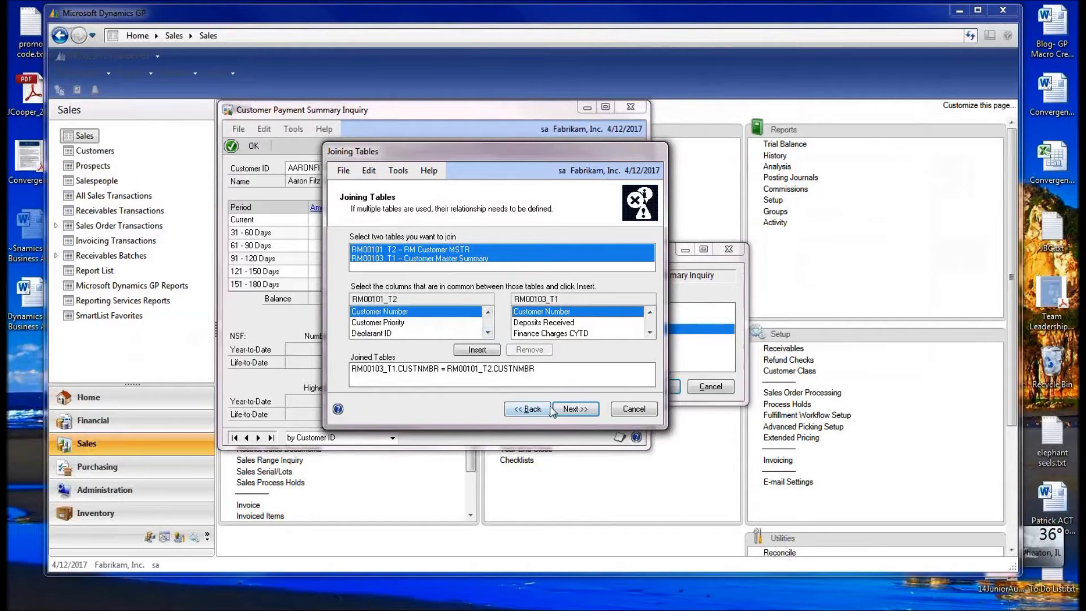
click(567, 411)
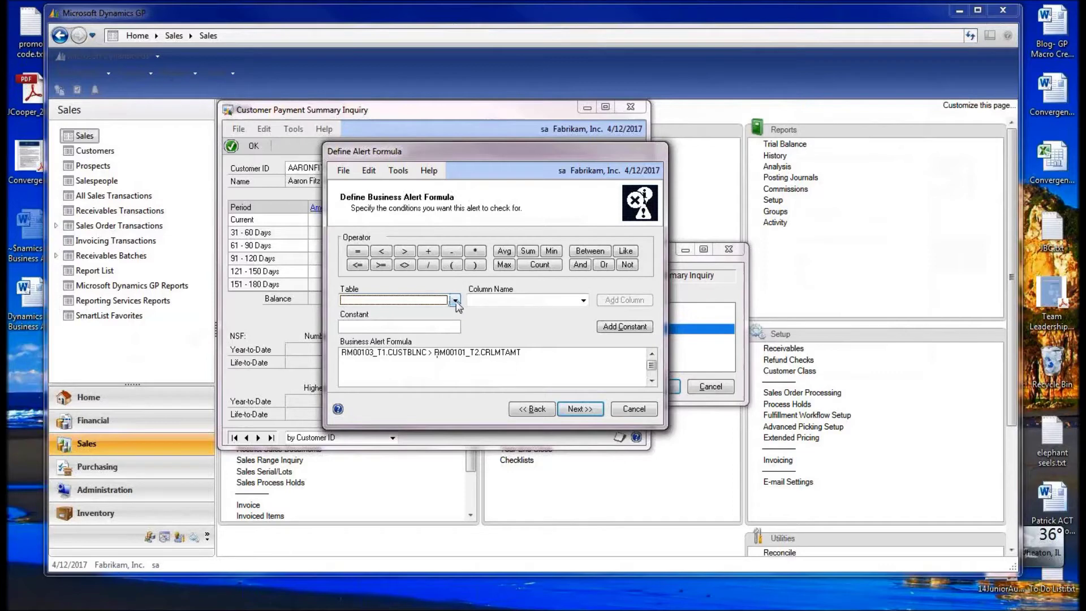
- Start the alert formula with Customer Master Summary's Customer Balance followed by '>'
click(456, 301)
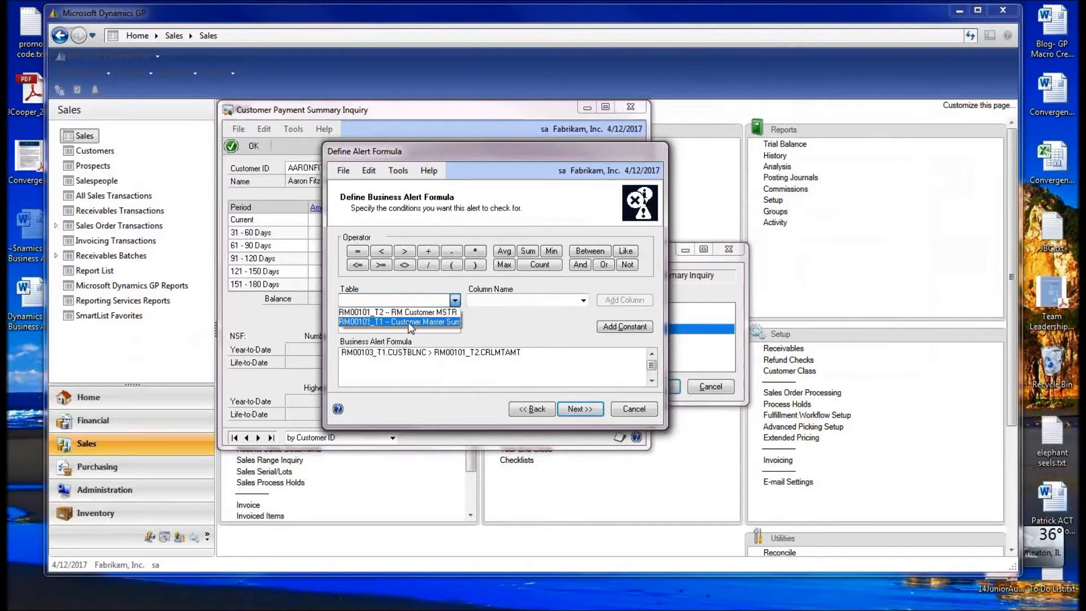
click(450, 321)
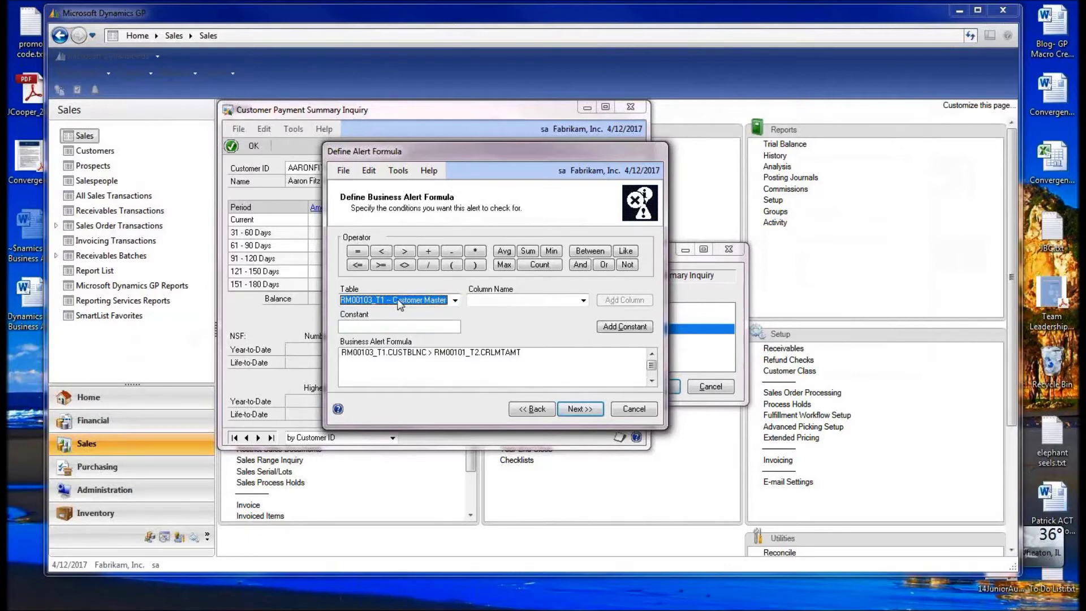
click(583, 300)
scroll(583, 345, down, 2)
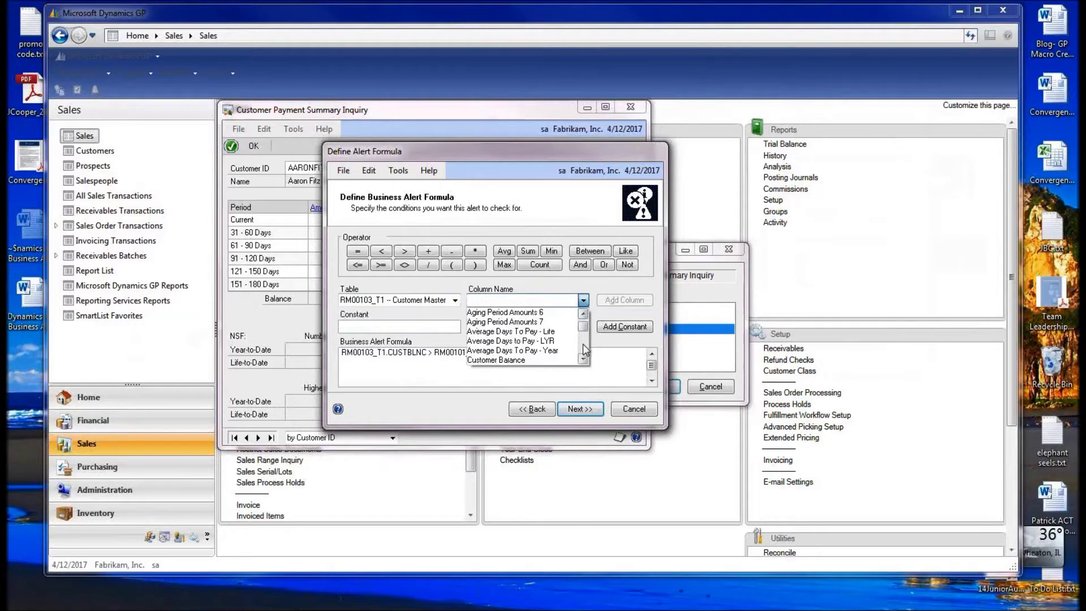
scroll(583, 348, down, 1)
click(546, 313)
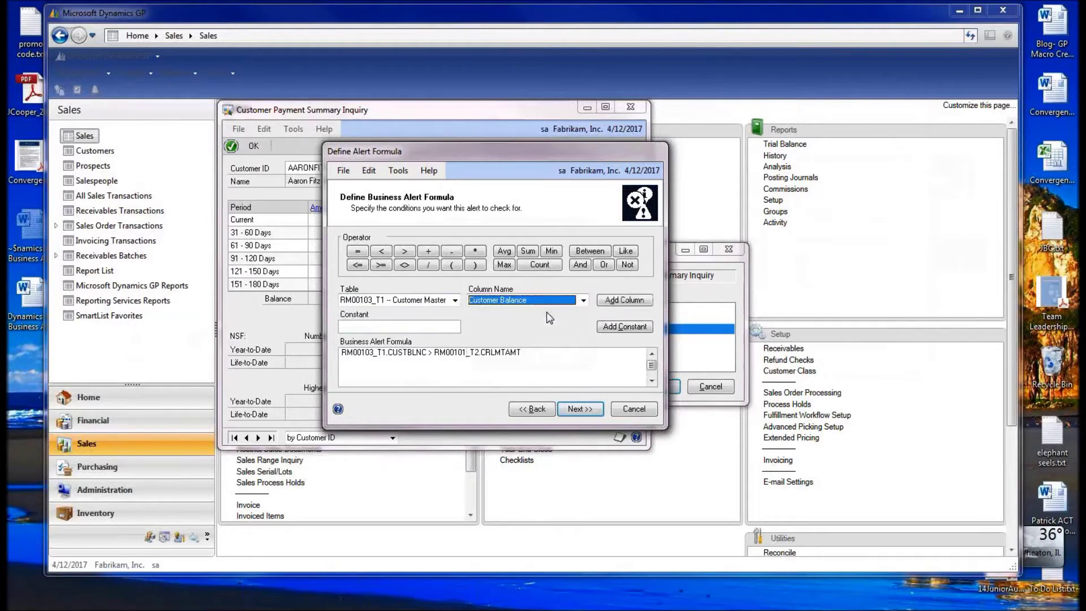
click(533, 354)
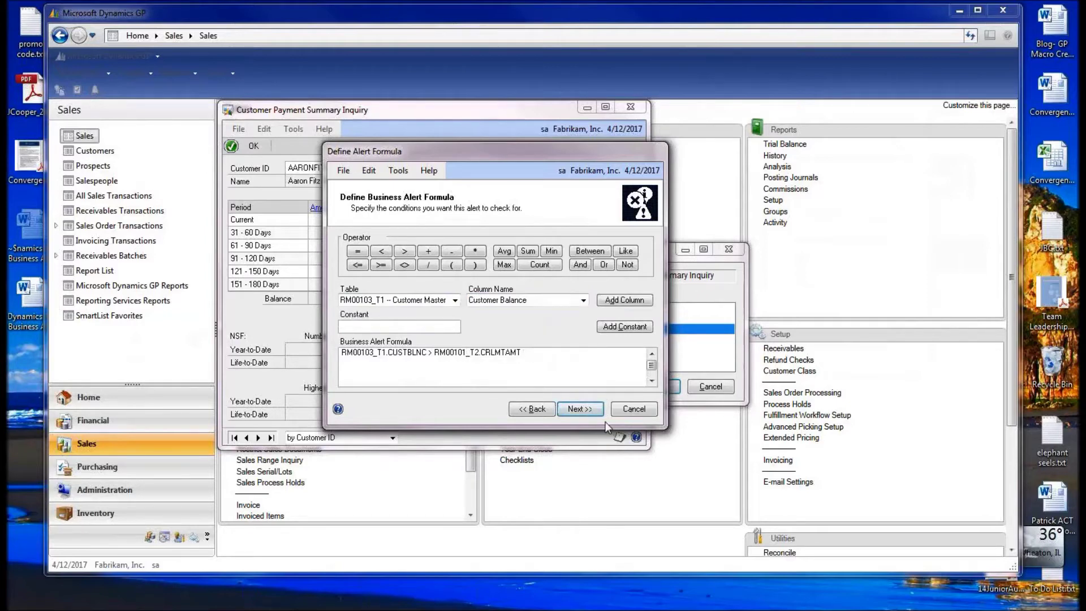
click(612, 301)
click(434, 373)
click(405, 252)
- Complete the formula with RM Customer MSTR's credit limit amount (CRLMTAMT)
click(454, 301)
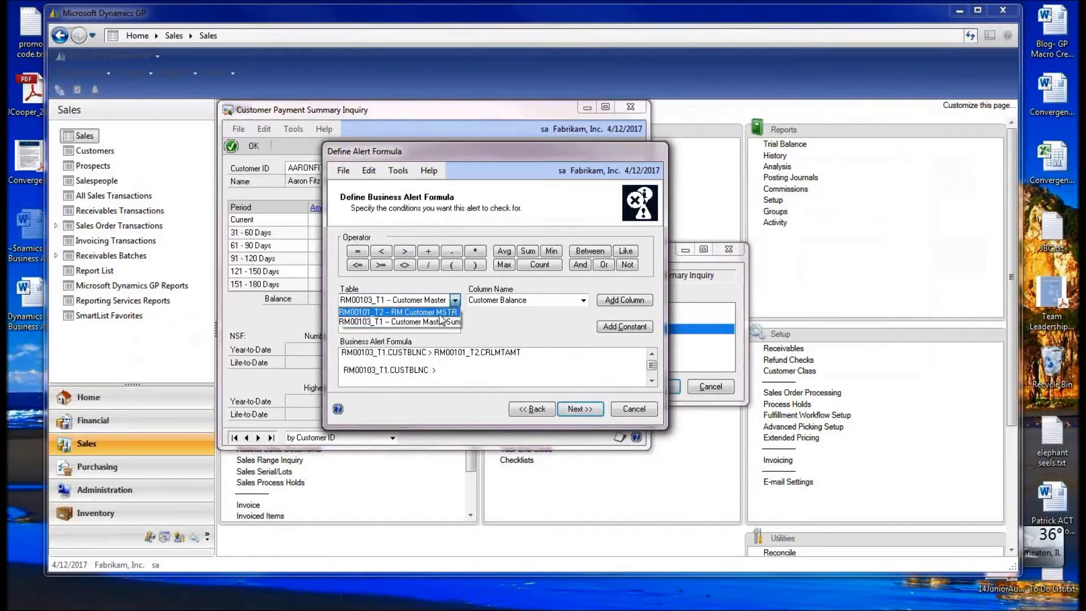
click(421, 315)
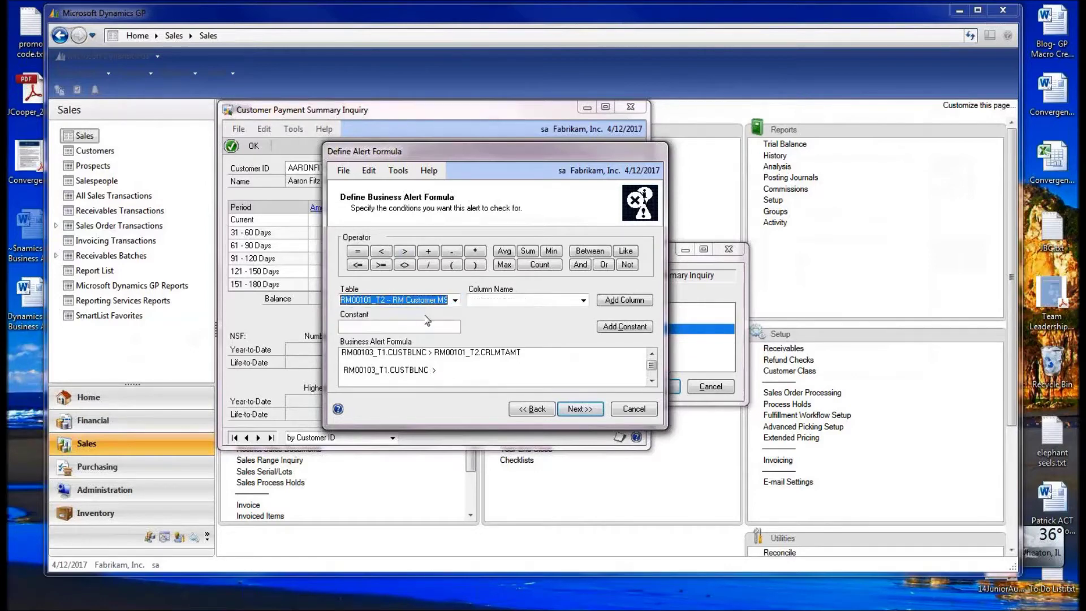
click(584, 300)
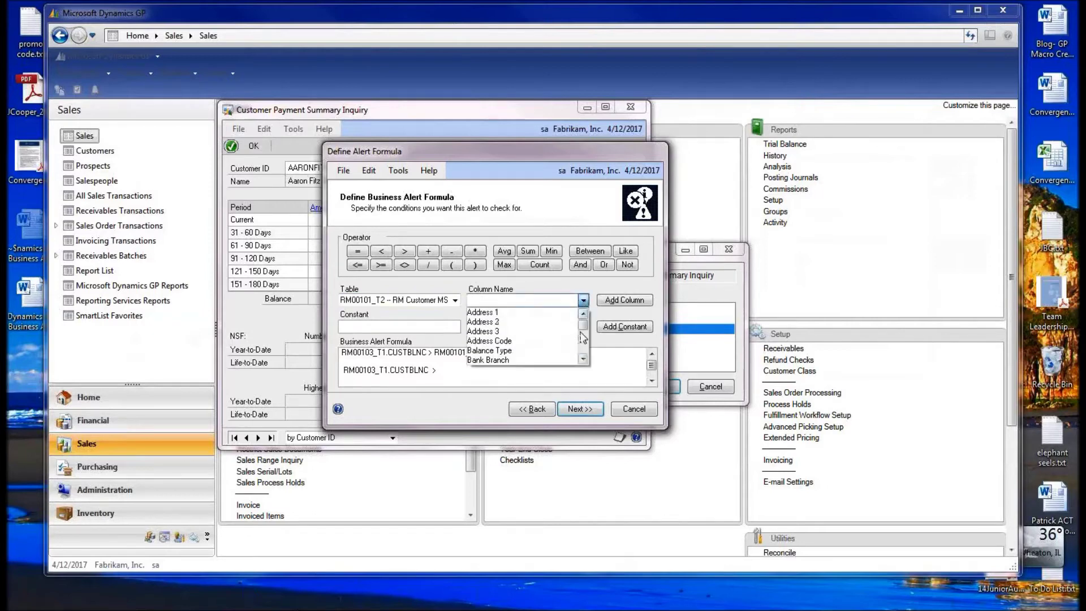
click(584, 359)
click(584, 359)
click(583, 359)
click(583, 359)
click(583, 359)
click(584, 359)
click(583, 358)
click(584, 358)
click(583, 359)
click(583, 358)
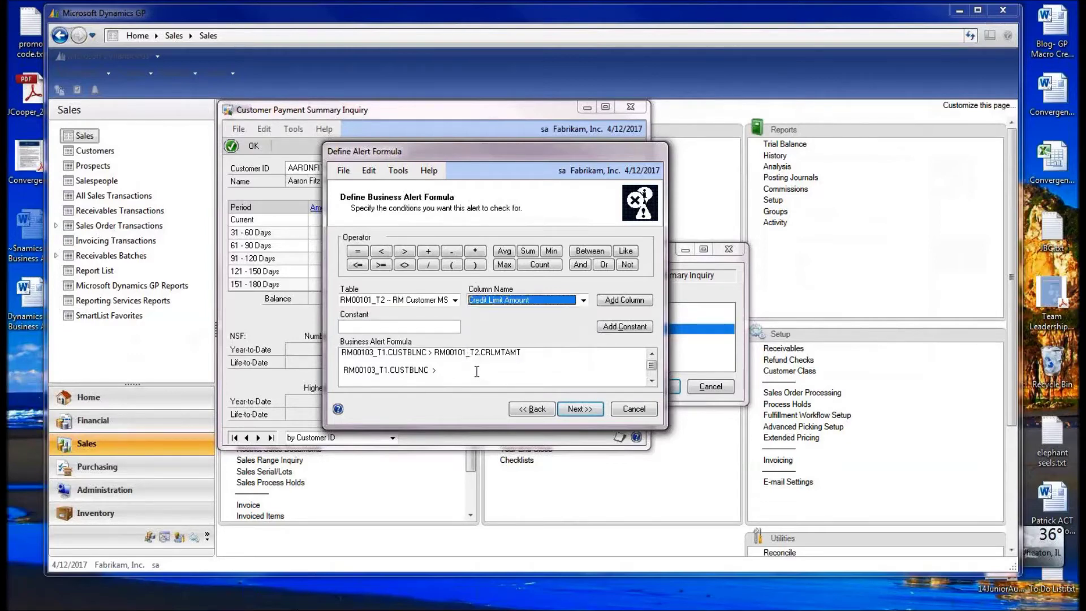
click(615, 305)
click(529, 368)
- Delete the duplicate formula line, leaving RM00103_T1.CUSTBLNC > RM00101_T2.CRLMTAMT
drag(529, 367, 354, 373)
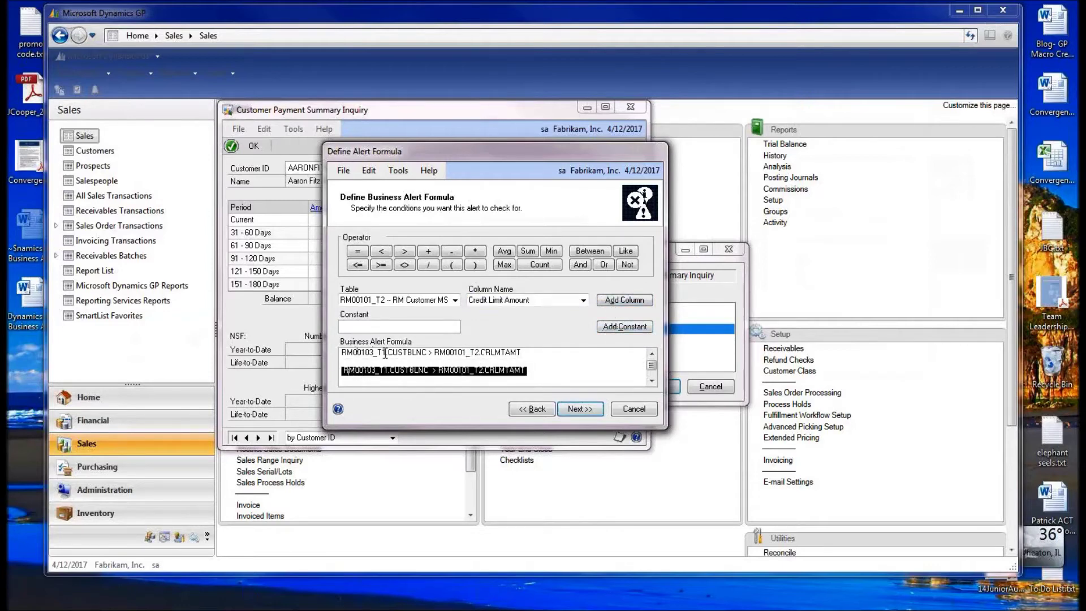
click(539, 371)
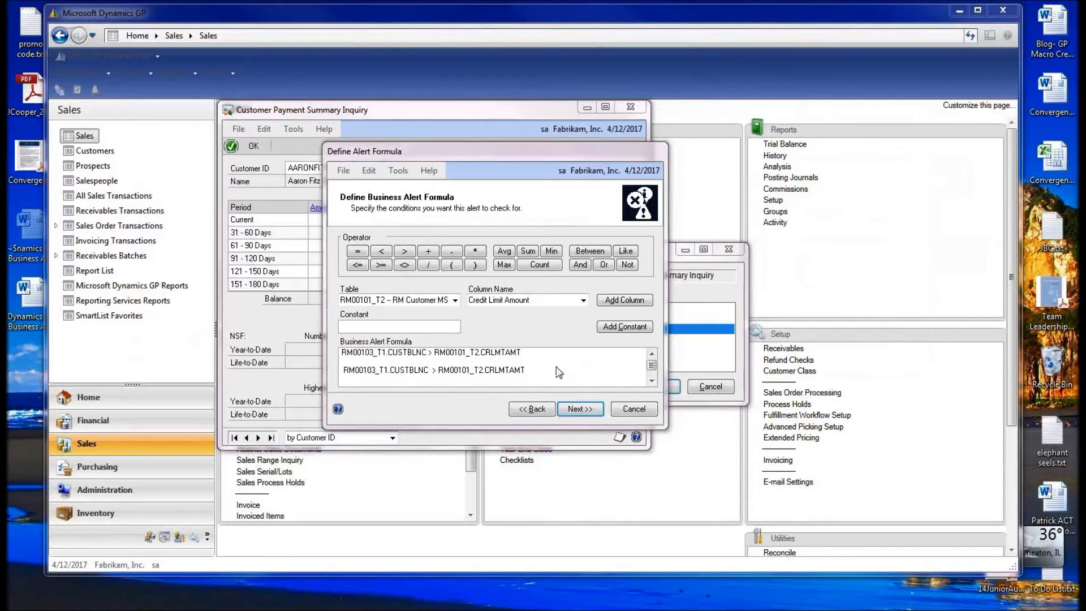
triple_click(524, 367)
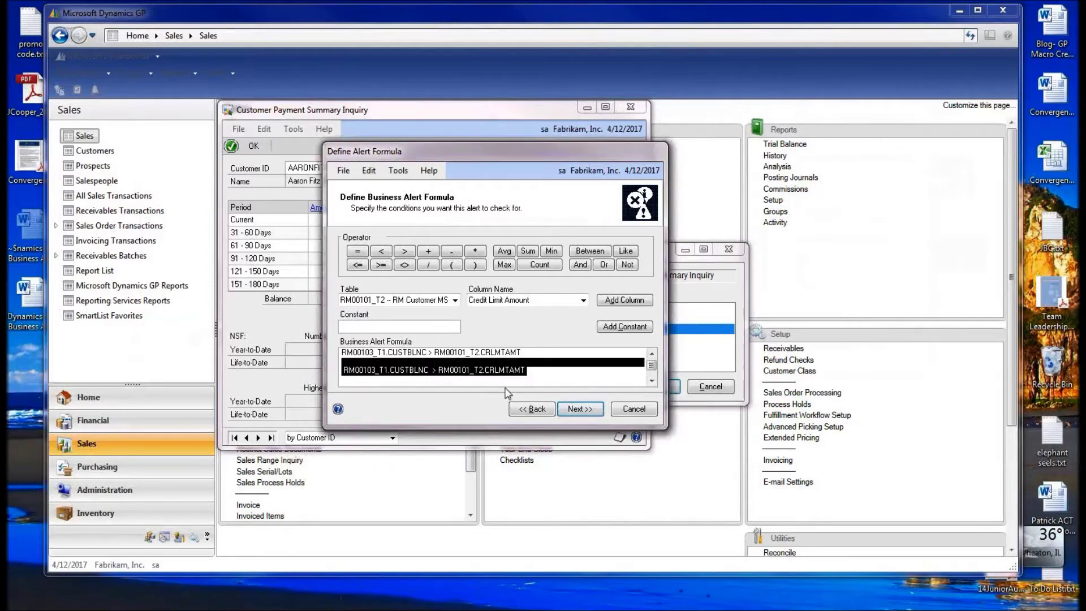
key(Delete)
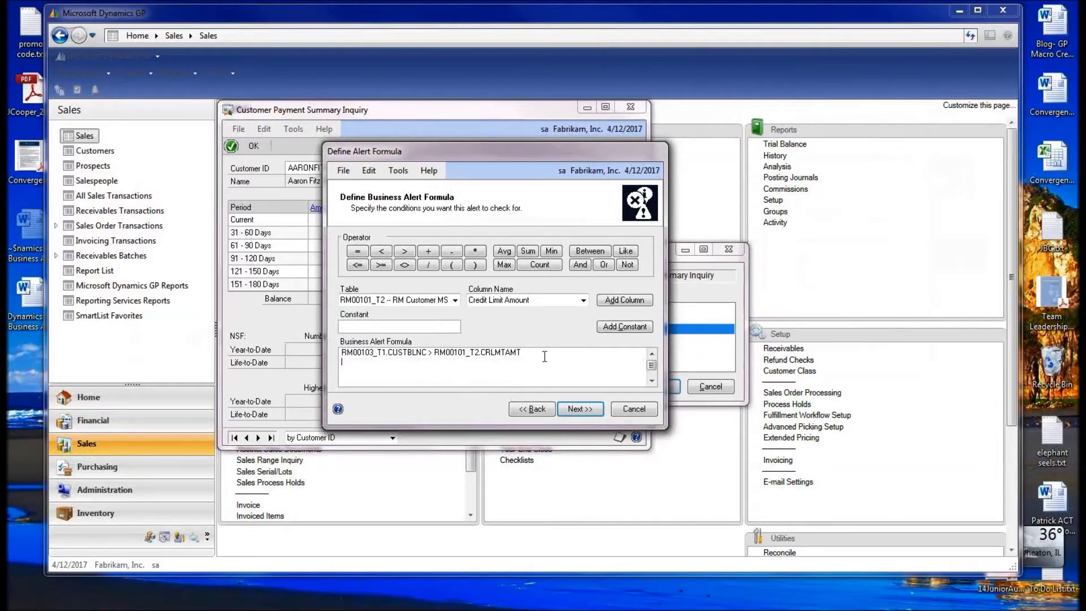
click(578, 409)
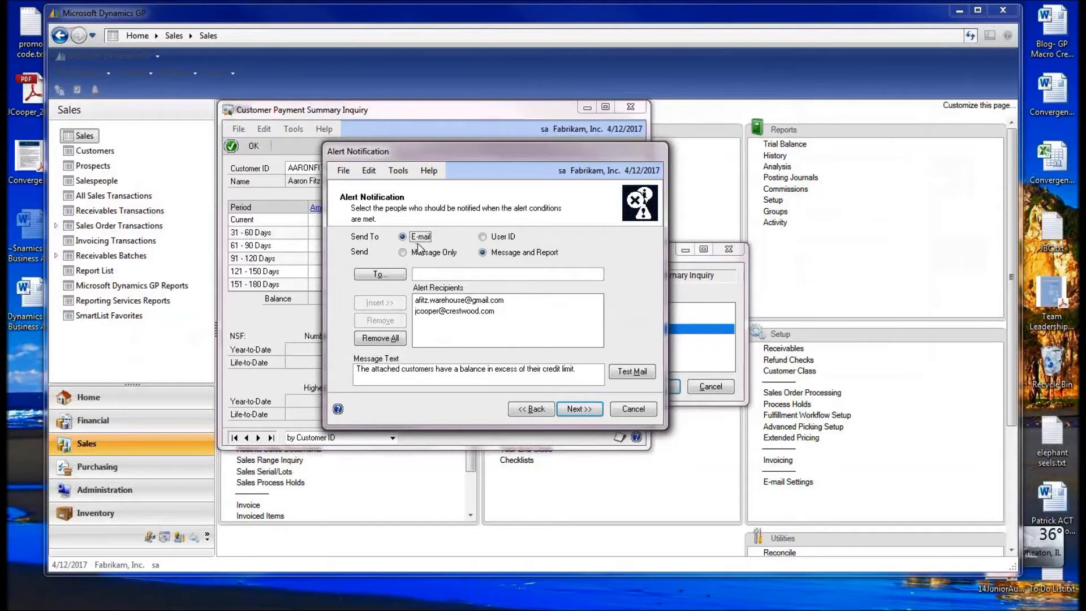
click(419, 274)
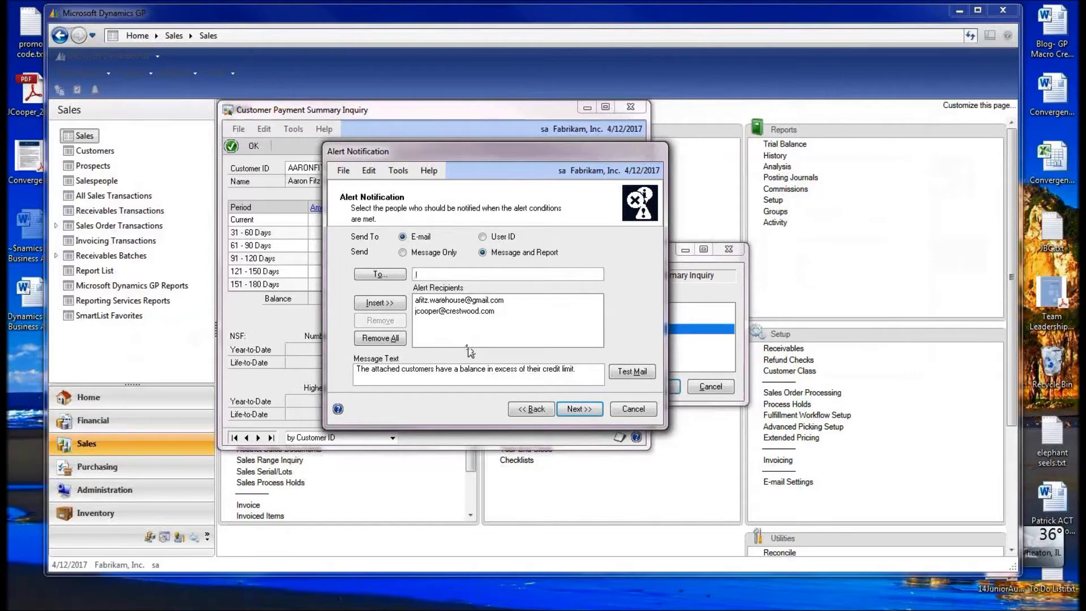
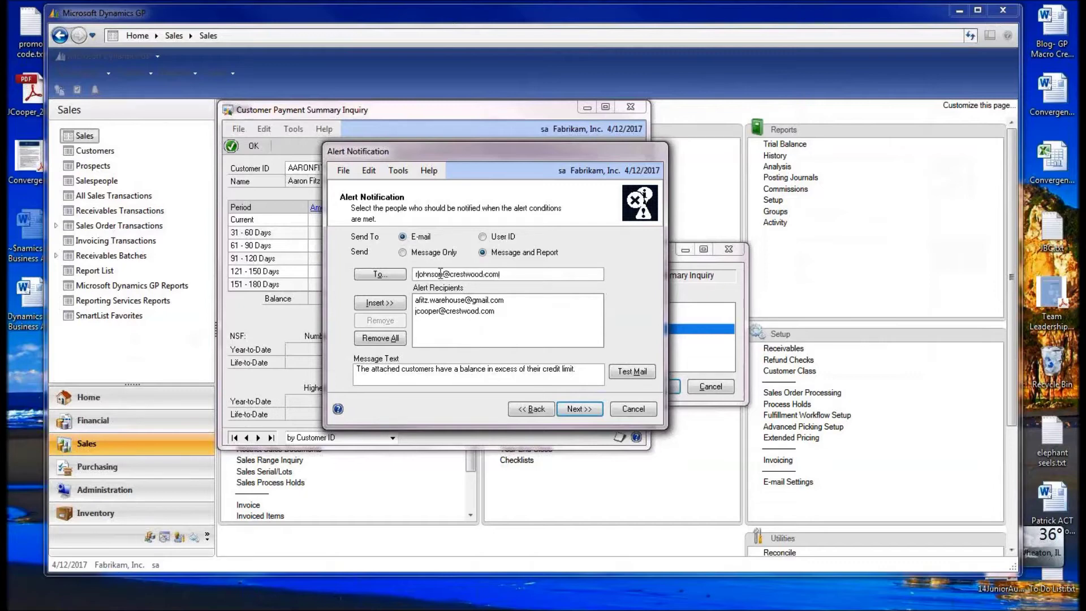
- Add a third recipient's e-mail address to the alert's recipient list
click(380, 274)
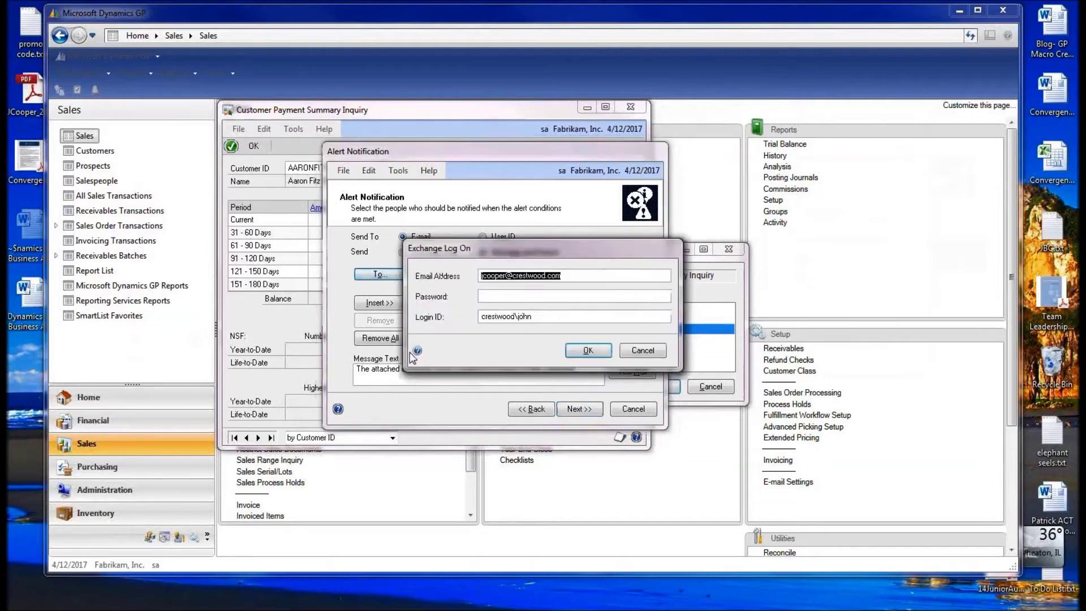
click(643, 350)
click(537, 353)
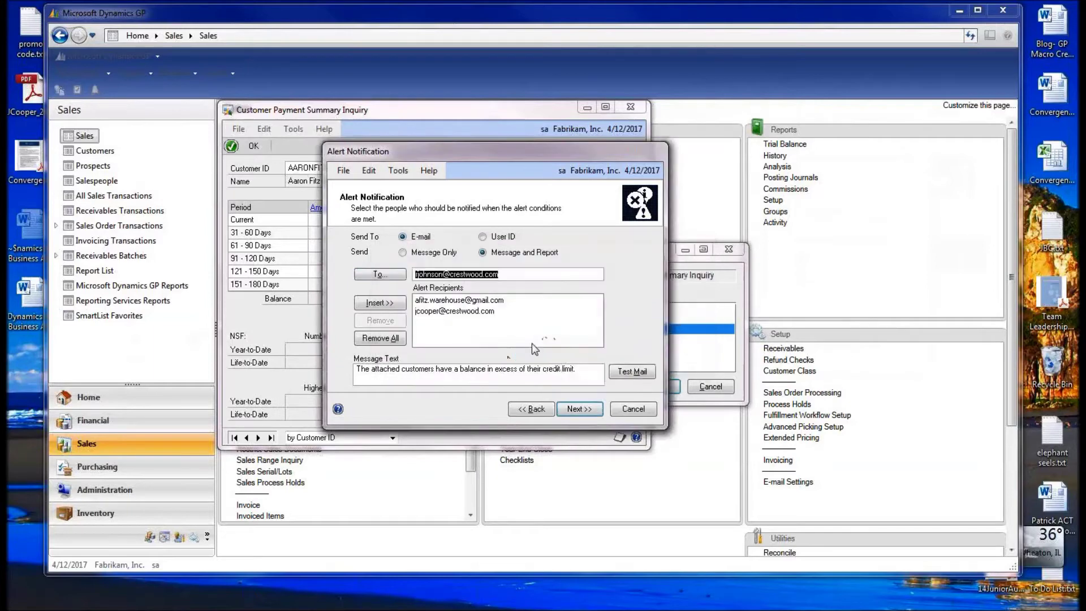
click(402, 305)
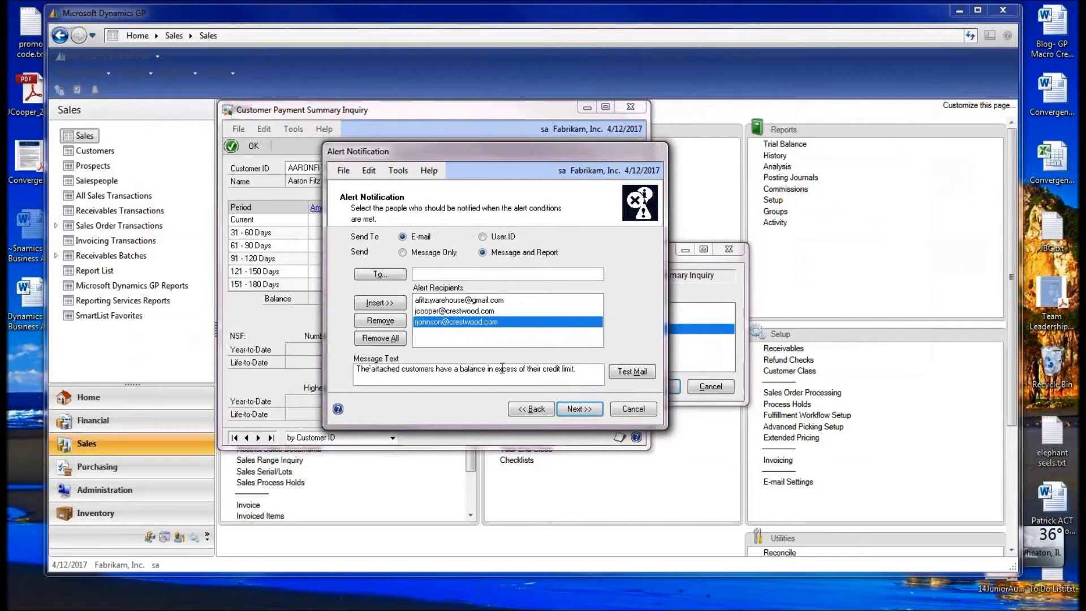
- Remove the last two stray characters from the end of the alert message text
click(575, 369)
key(BackSpace)
click(578, 369)
key(BackSpace)
- On Select Report Columns, choose the RM Customer MSTR table as the column source
click(578, 409)
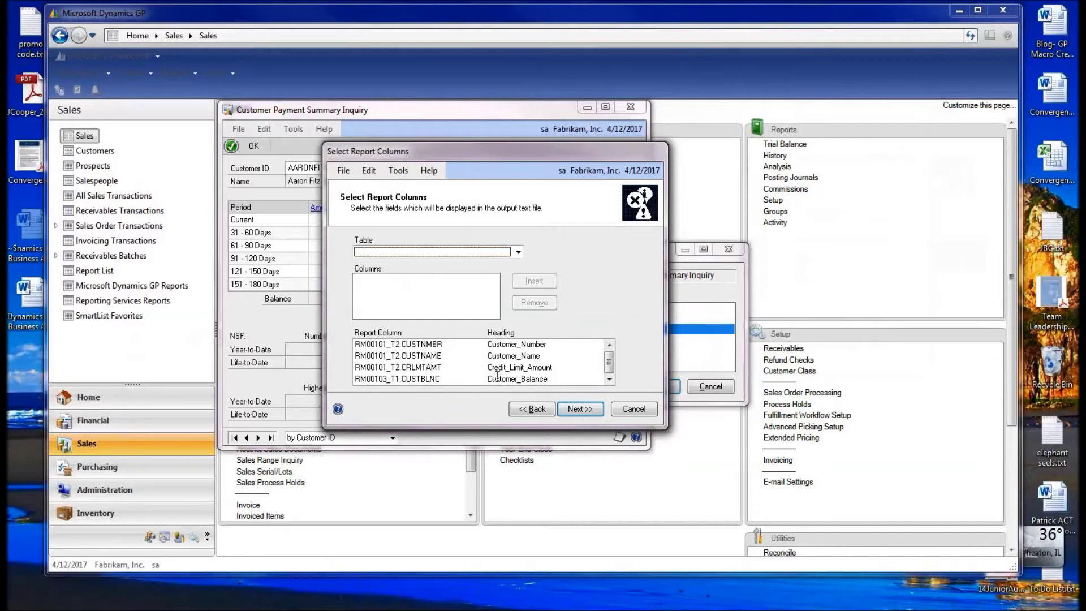
click(518, 253)
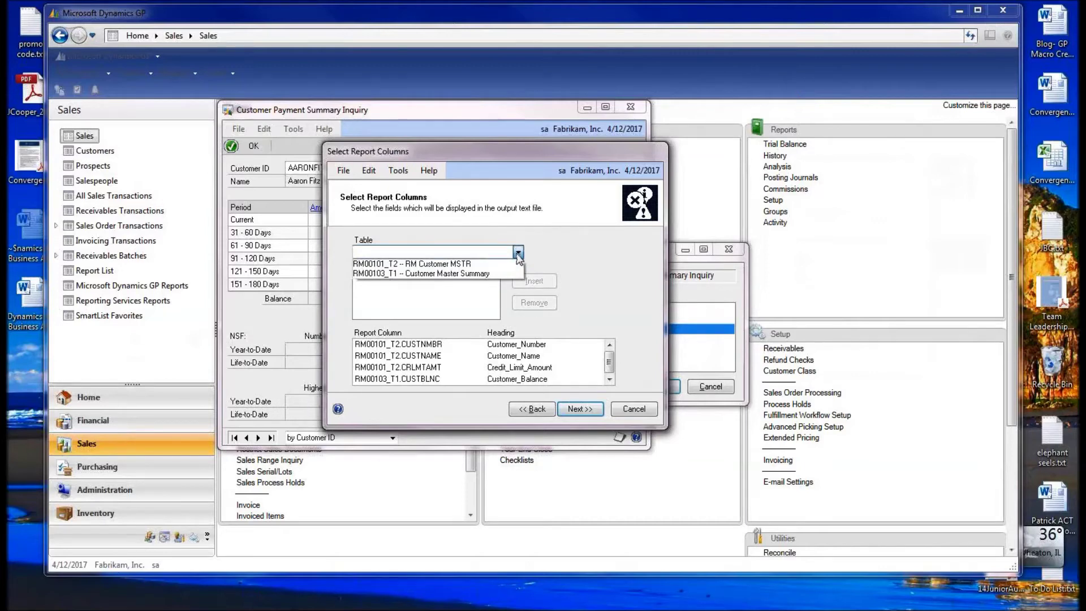
click(489, 263)
click(490, 264)
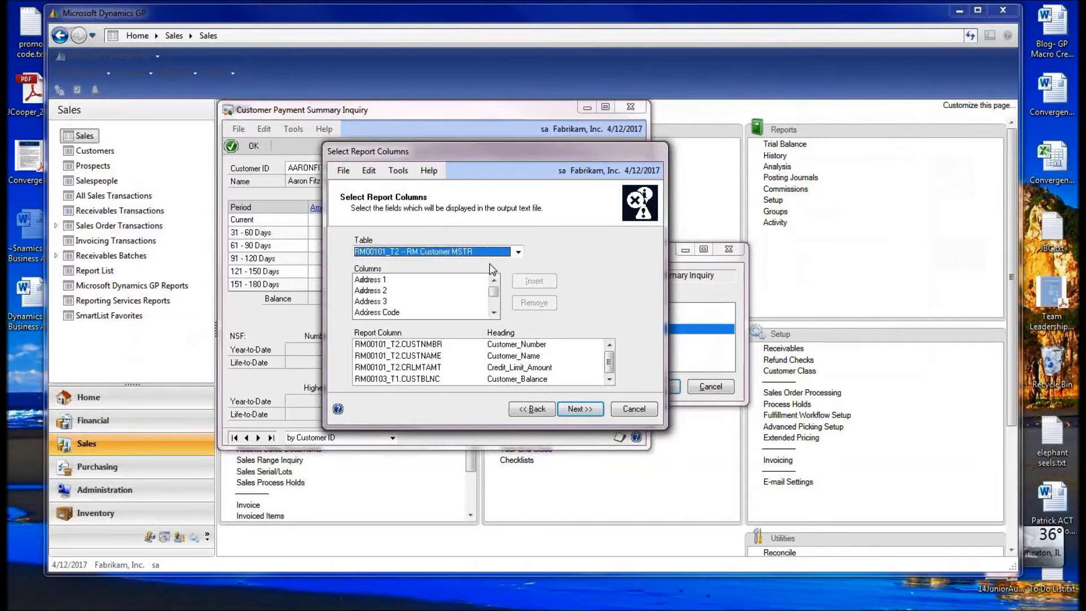
- Add Credit Limit Amount as a report column, then reach Report Sorting Options
click(494, 312)
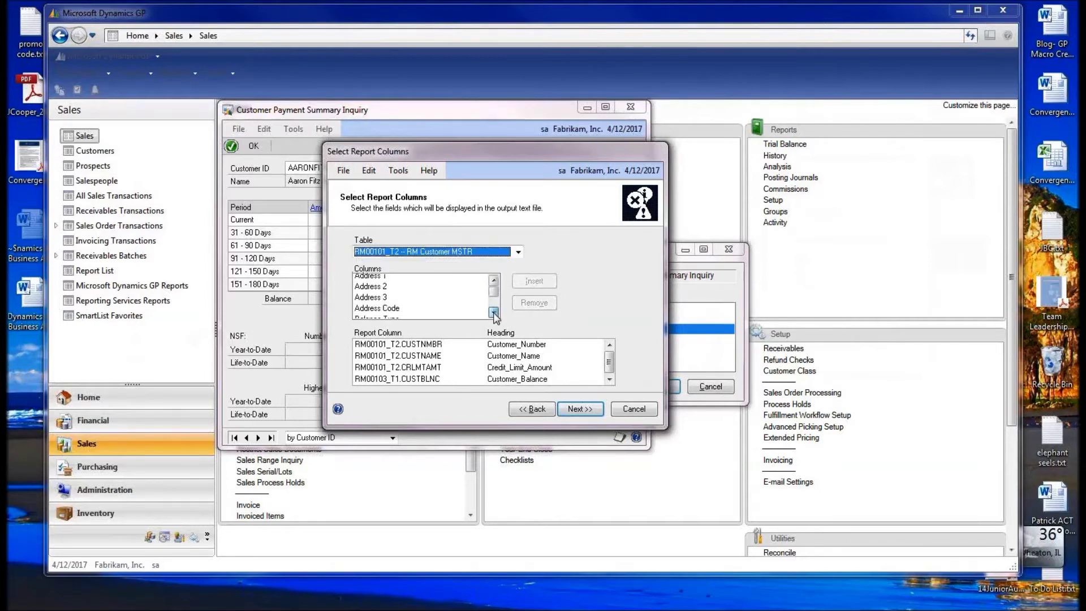
click(493, 312)
click(494, 313)
click(494, 312)
click(494, 313)
click(494, 313)
click(494, 313)
click(494, 312)
click(494, 312)
click(494, 313)
click(494, 312)
click(494, 312)
click(494, 313)
click(494, 312)
click(494, 313)
click(494, 313)
click(494, 313)
click(494, 312)
click(493, 313)
click(494, 312)
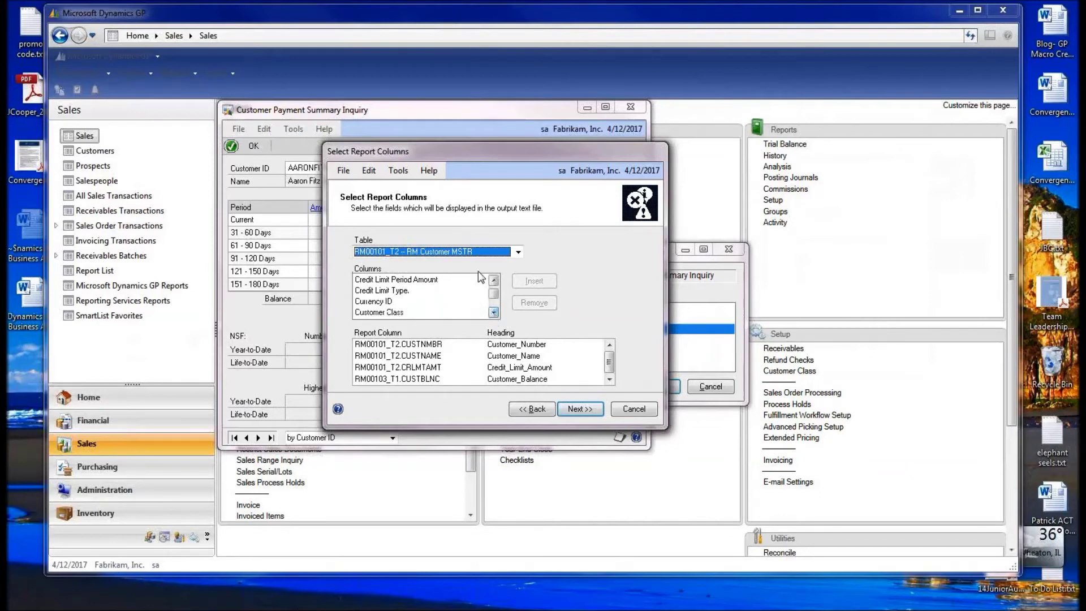
click(493, 280)
click(493, 280)
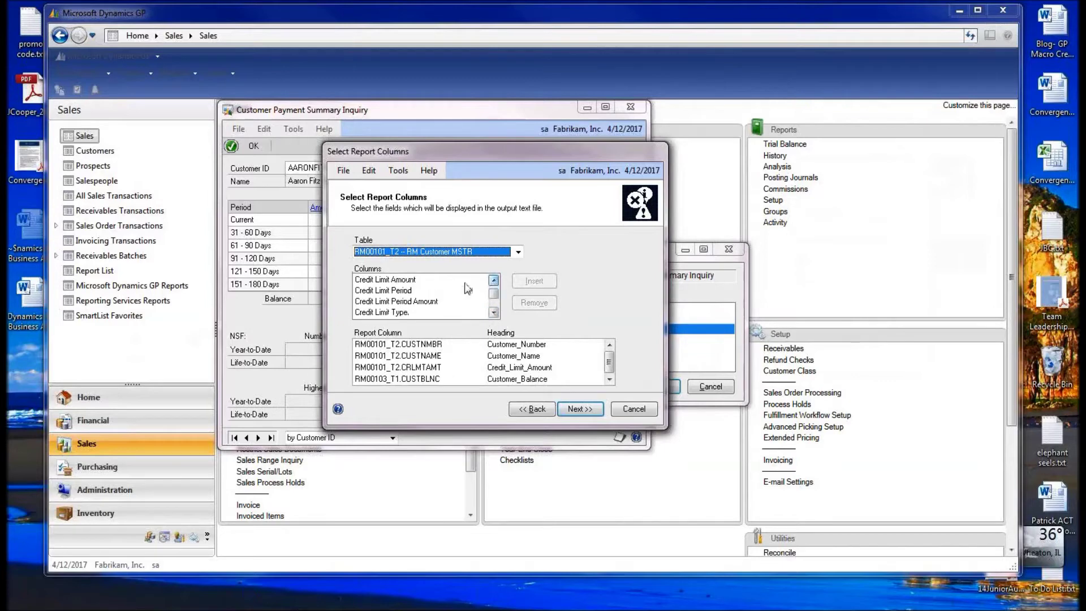
click(429, 282)
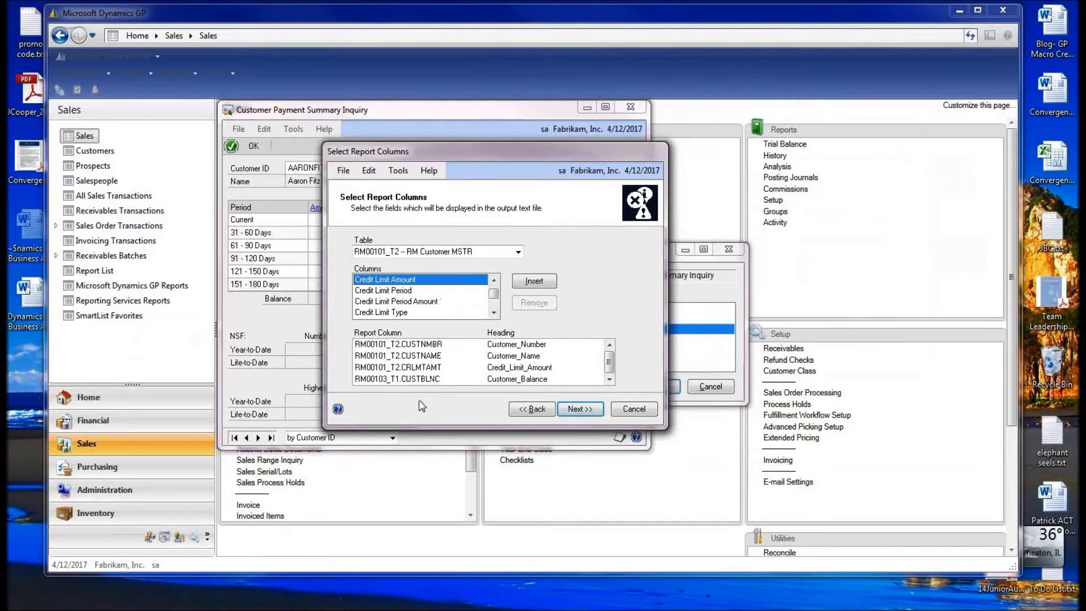
click(581, 415)
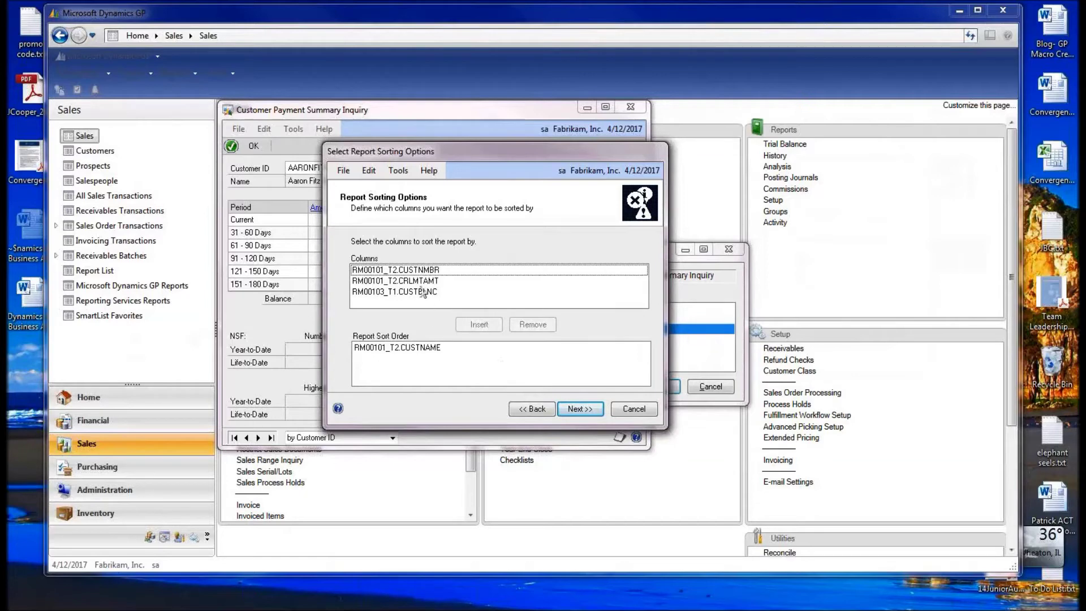
click(435, 349)
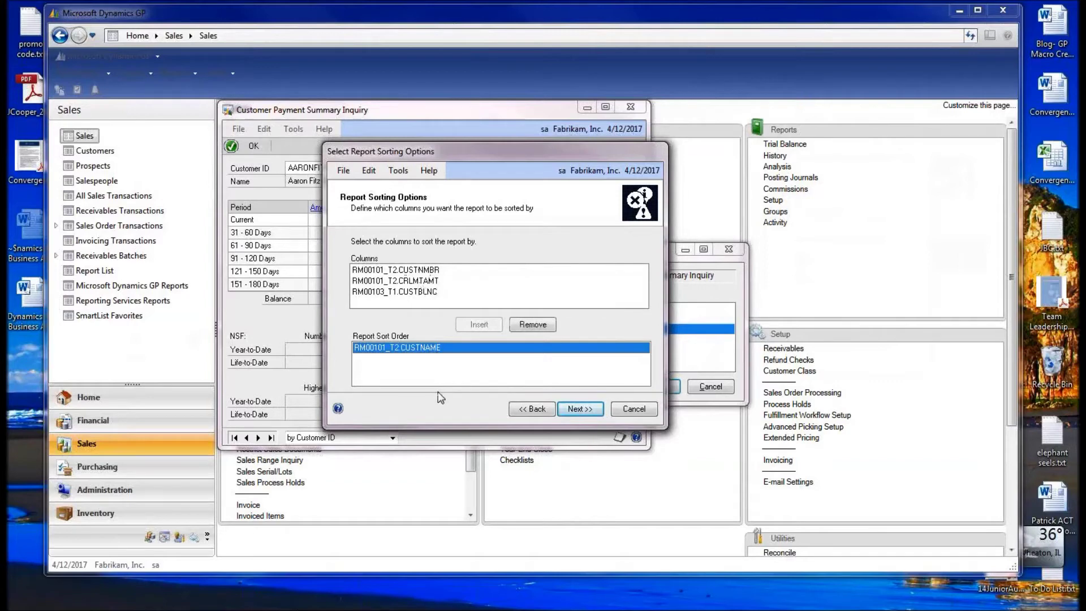
- Move on to Schedule Alert, showing the weekly Monday 8:00 AM default schedule
click(578, 411)
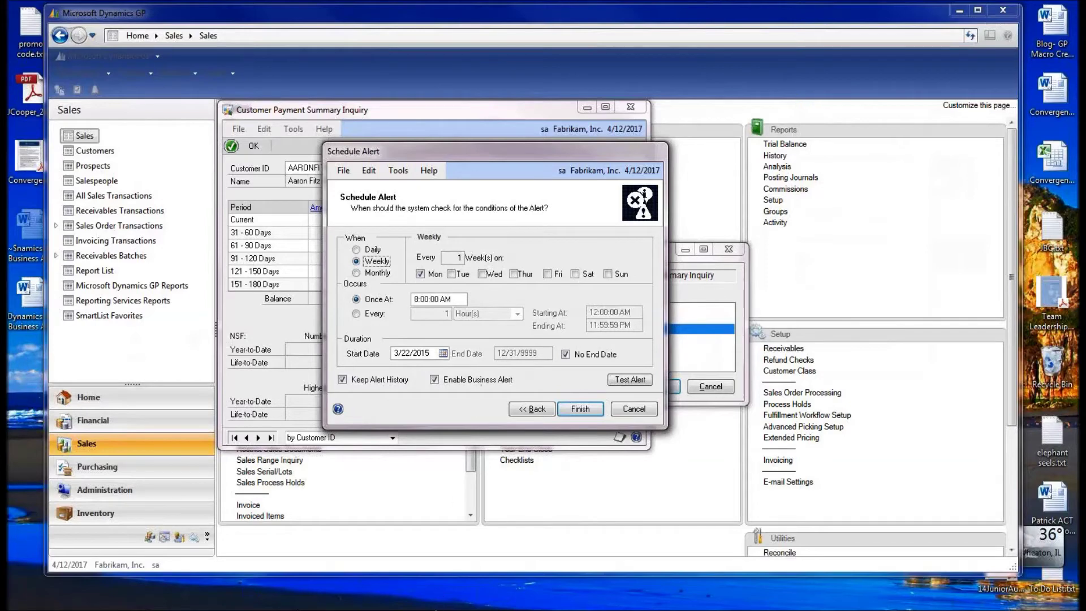
mouse_move(108, 601)
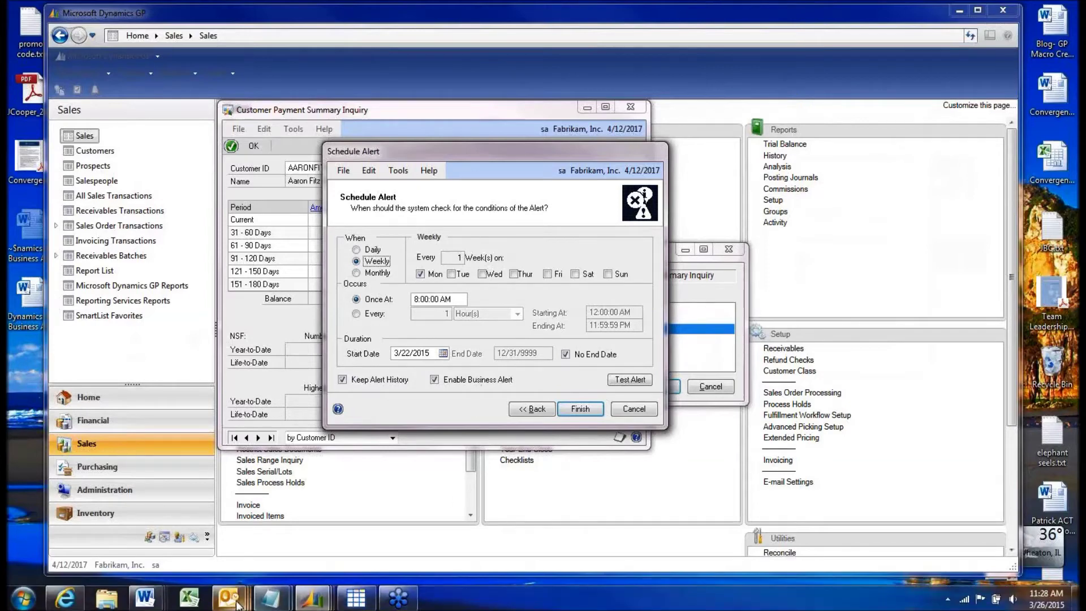
- In Outlook, review the alert e-mail's CUST BAL.txt report of seven customers, then close it
mouse_move(237, 603)
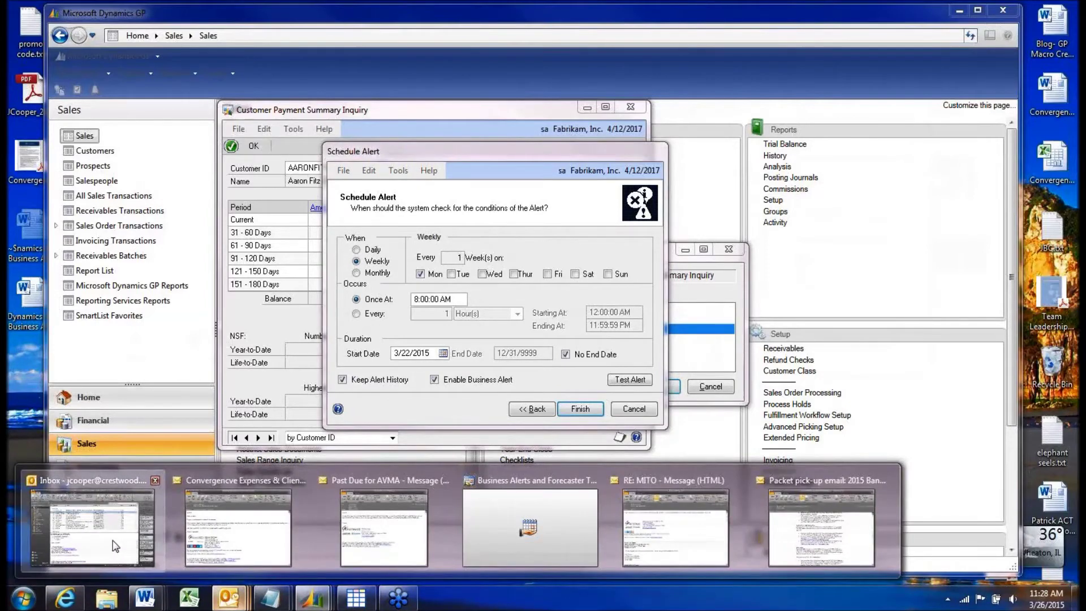
click(115, 547)
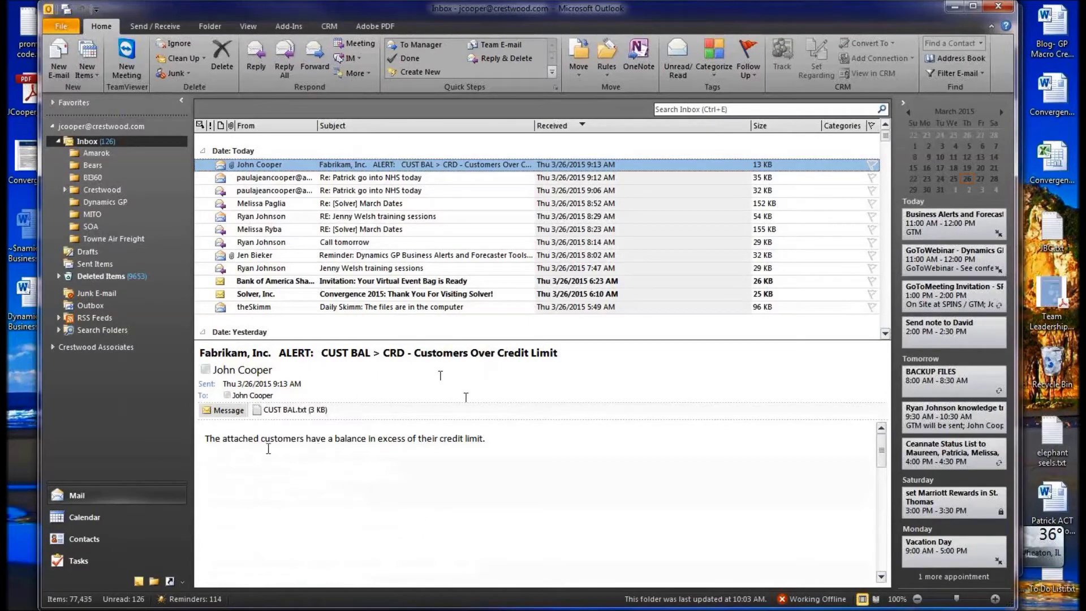
drag(207, 439, 502, 439)
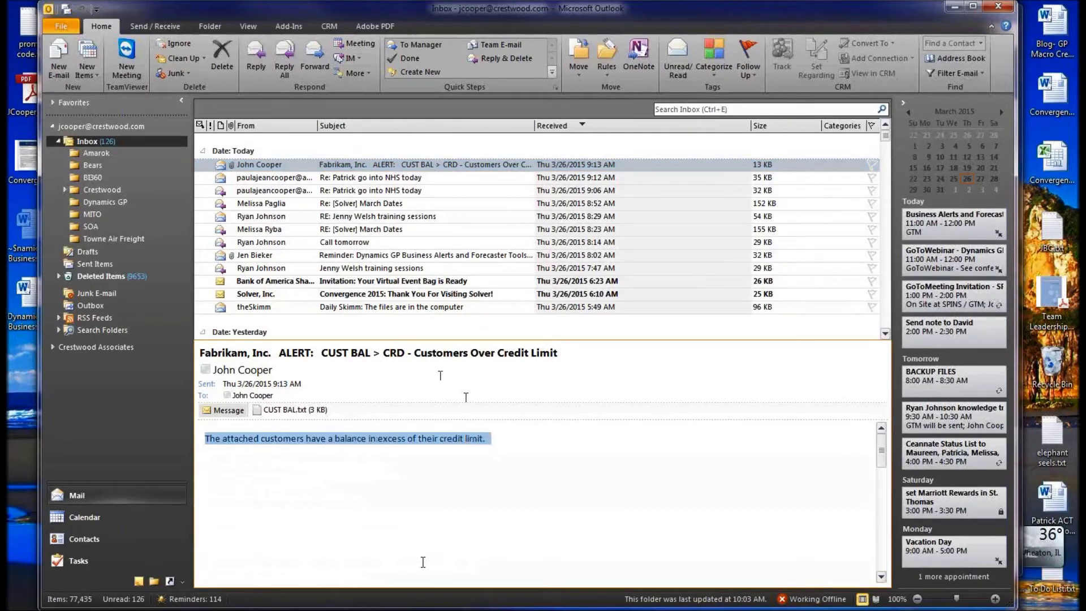
click(290, 411)
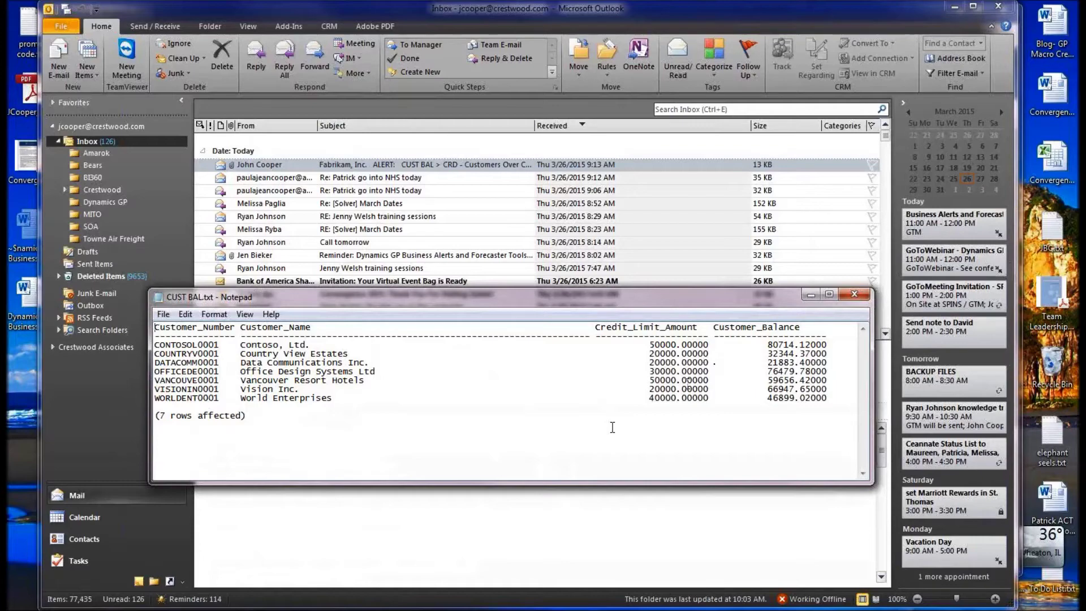
click(853, 296)
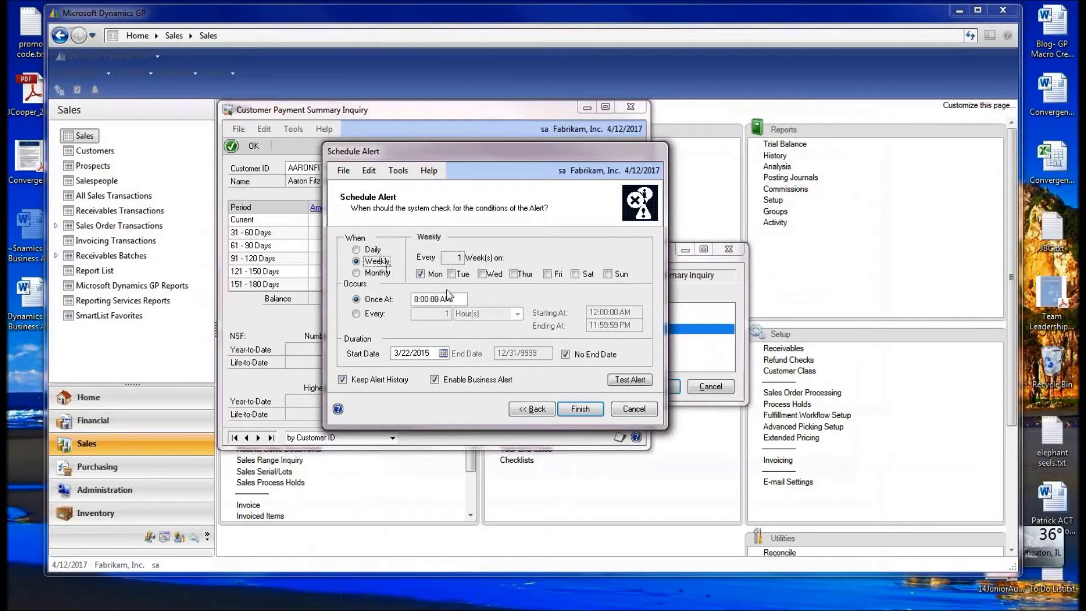
- Make the alert occur every 1 hour from 12:00:00 AM to 11:59:59 PM
click(372, 314)
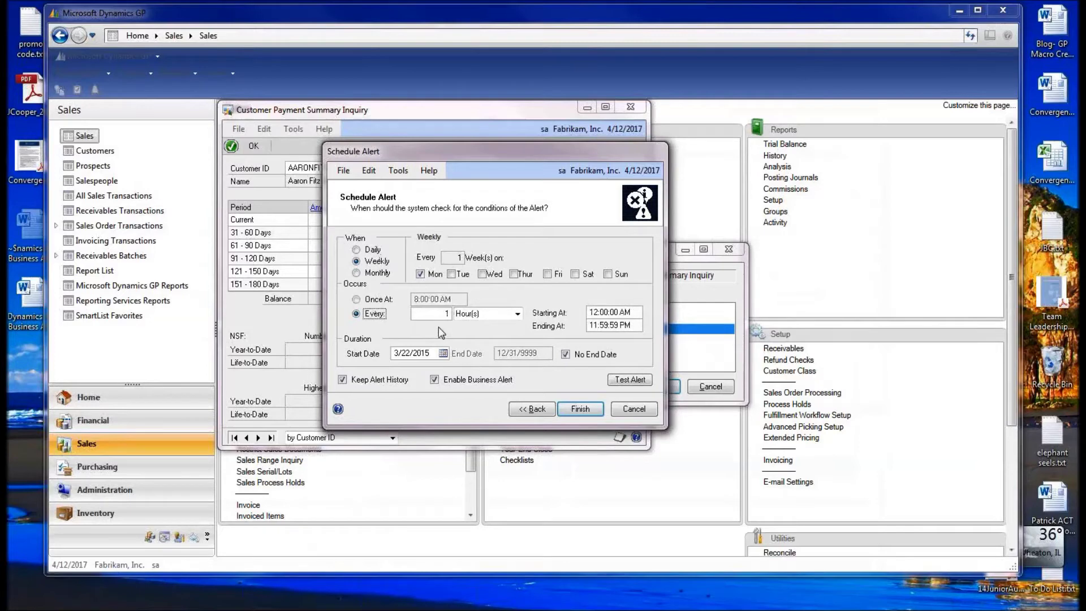
click(517, 313)
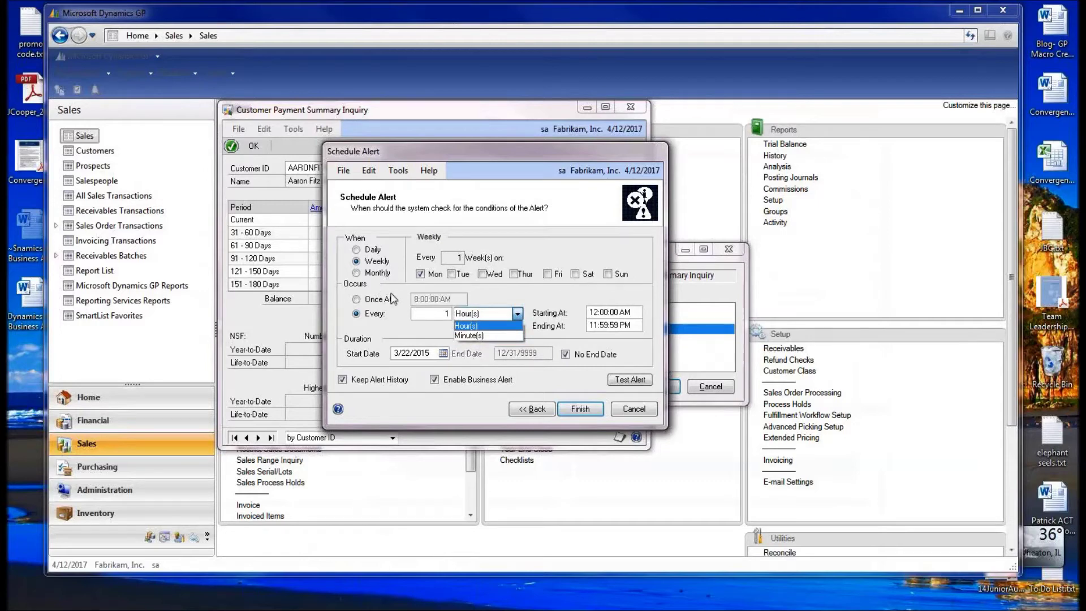
click(400, 332)
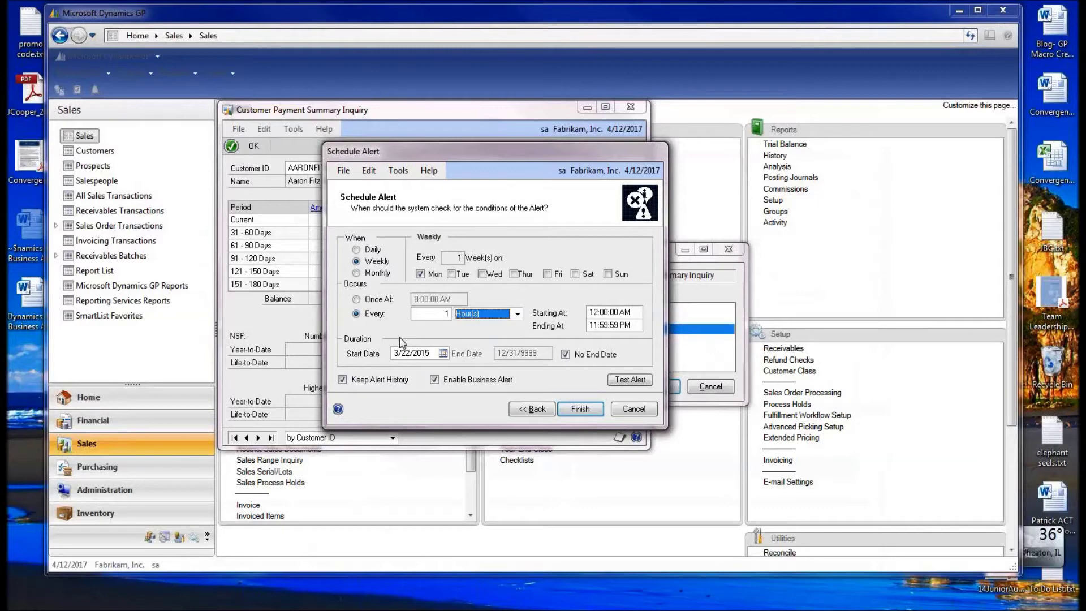
click(454, 423)
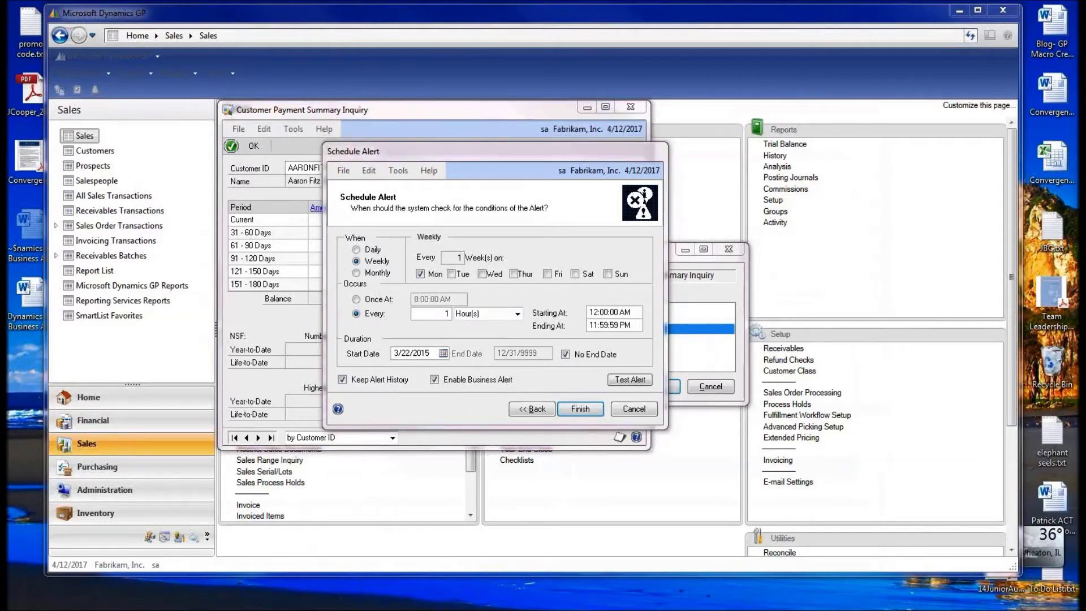
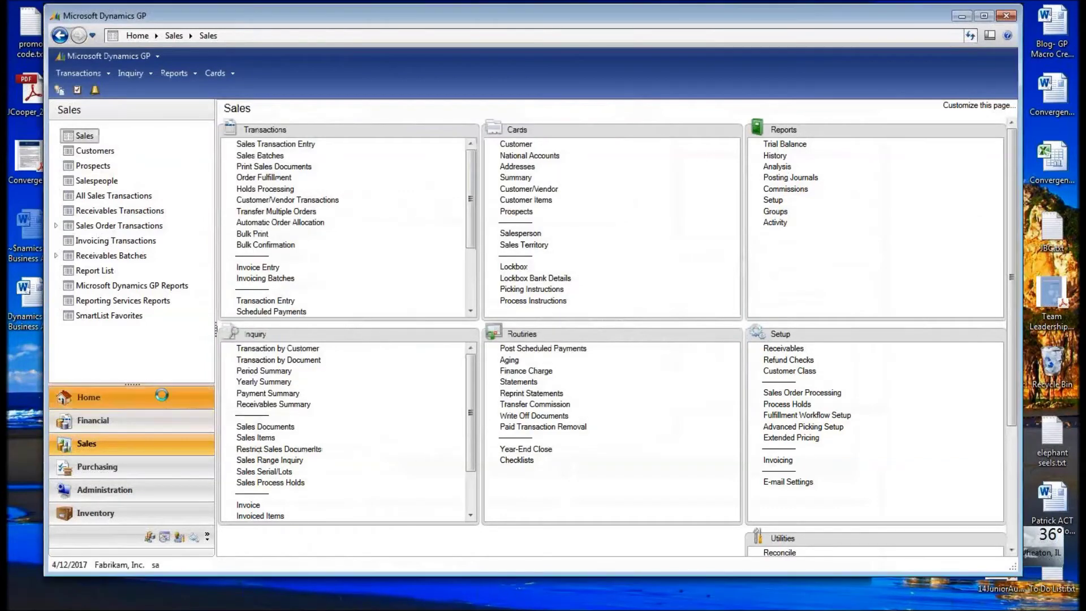
- Return to the Dynamics GP home page showing the credit-limit and receivables reminders
click(207, 403)
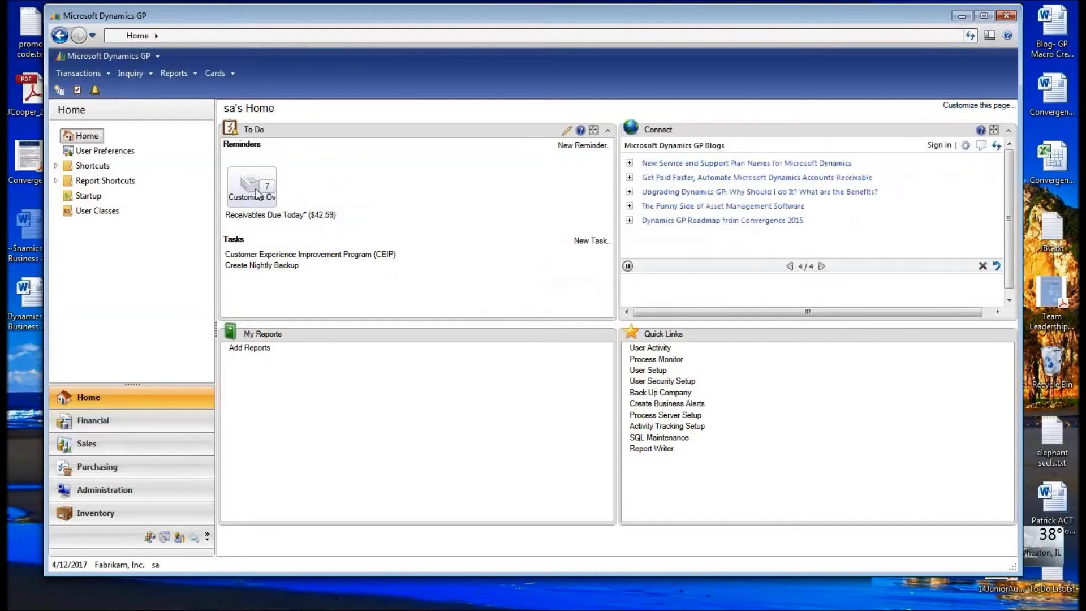
click(257, 194)
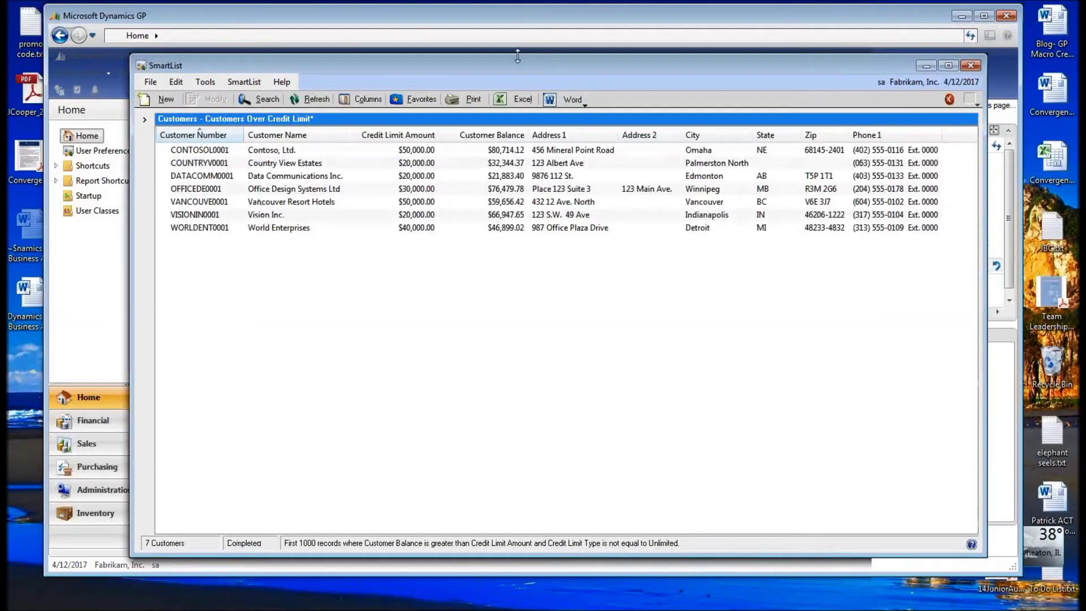
drag(497, 64, 387, 56)
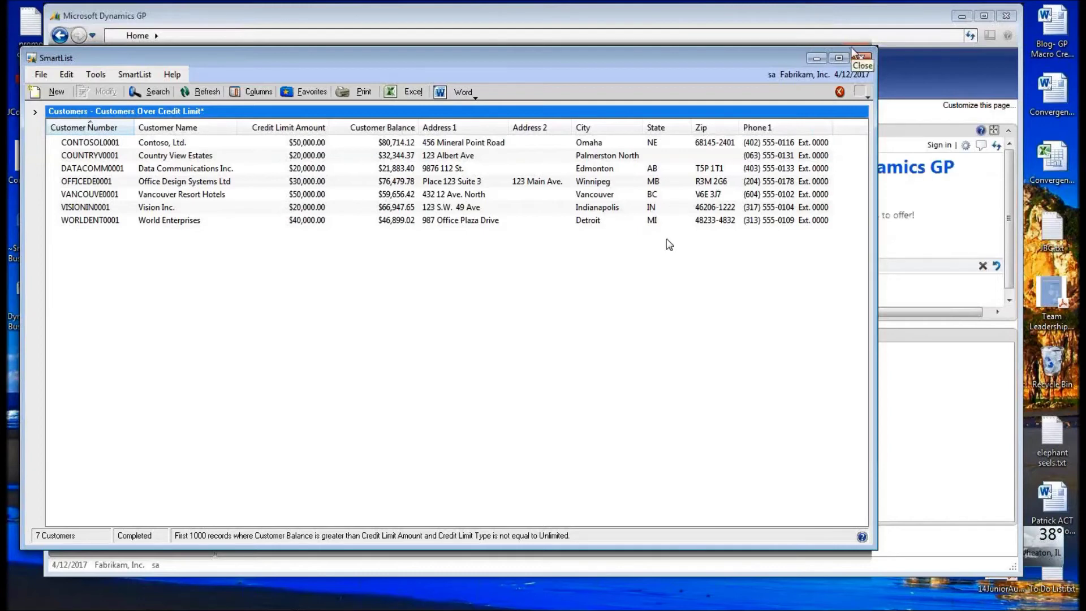
click(860, 56)
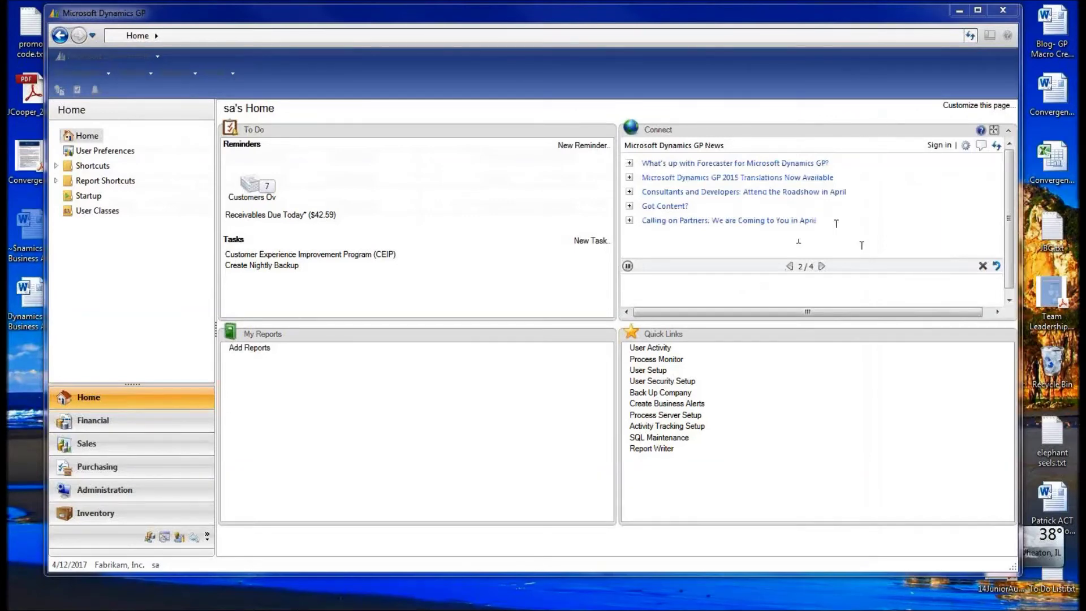
- Minimize Dynamics GP and close the Schedule Alert, Select A Table and payment summary windows
click(960, 10)
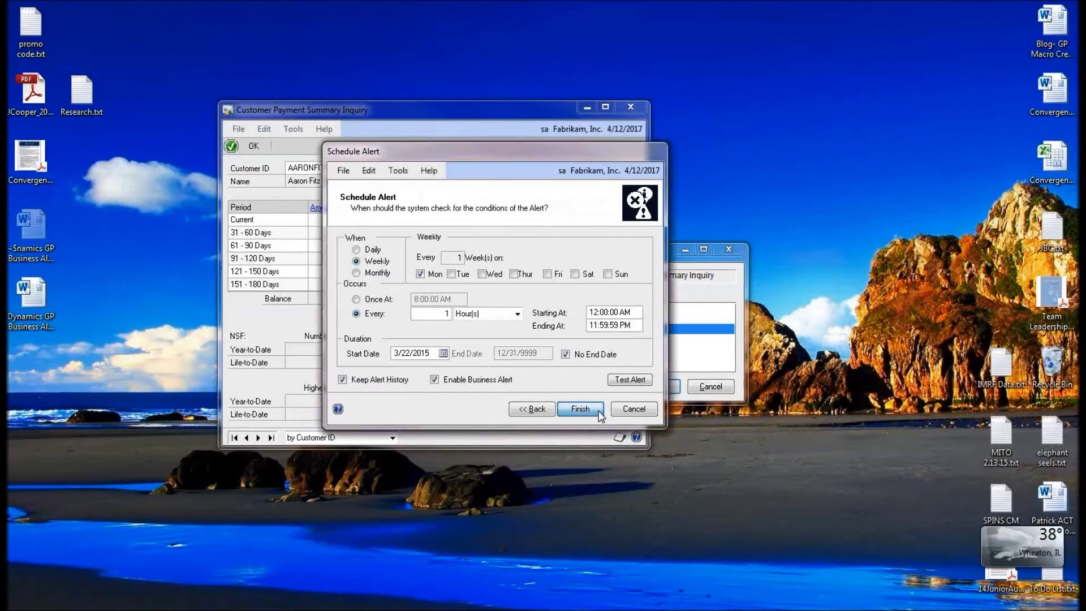
click(580, 409)
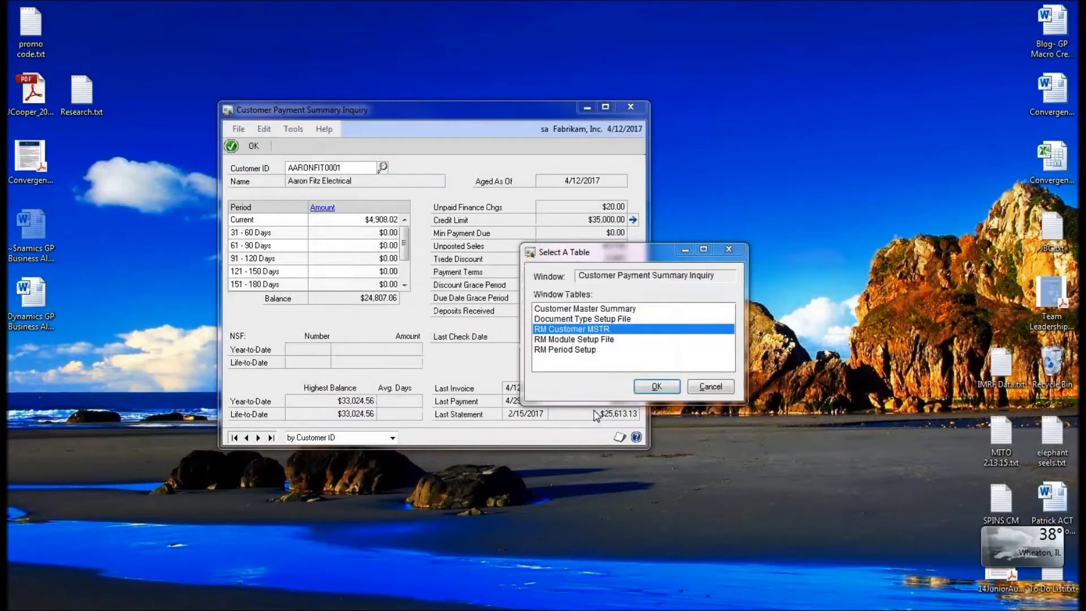
click(708, 387)
click(632, 108)
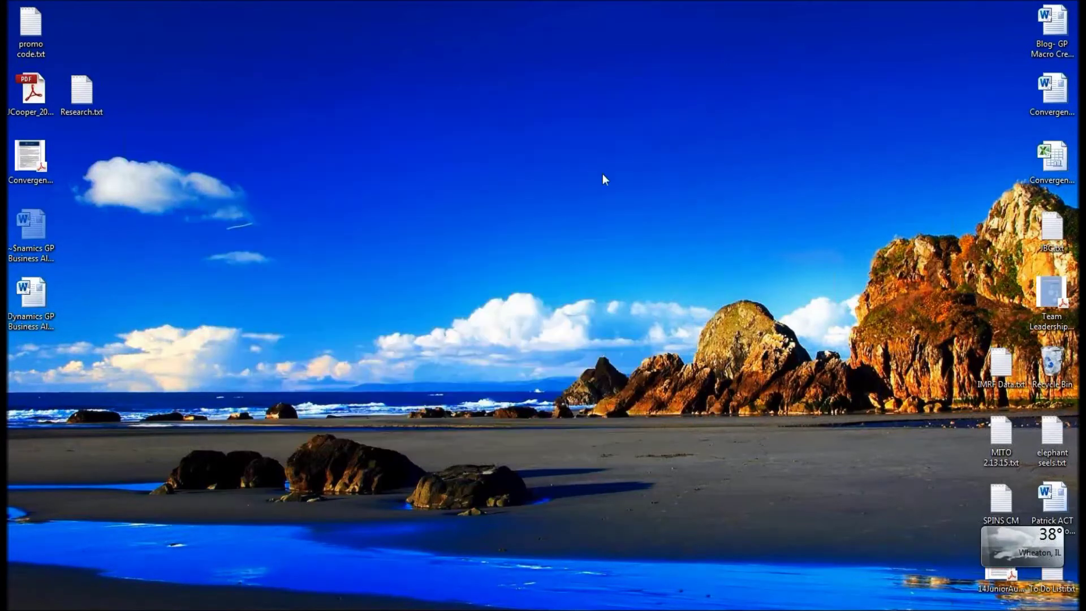
- Bring Microsoft Forecaster to the front from the taskbar
mouse_move(399, 609)
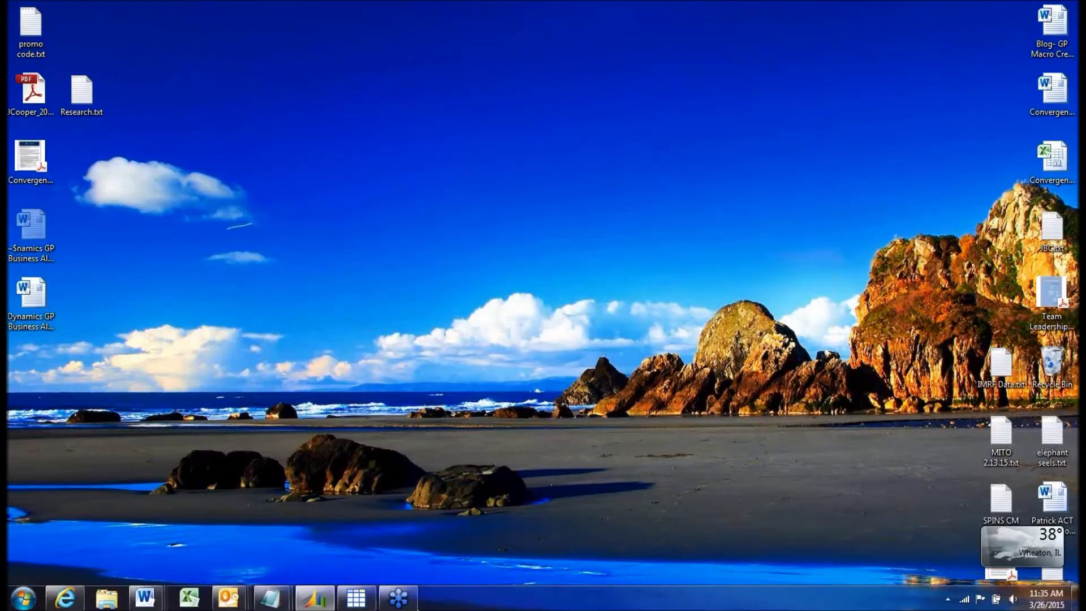
mouse_move(354, 605)
click(355, 603)
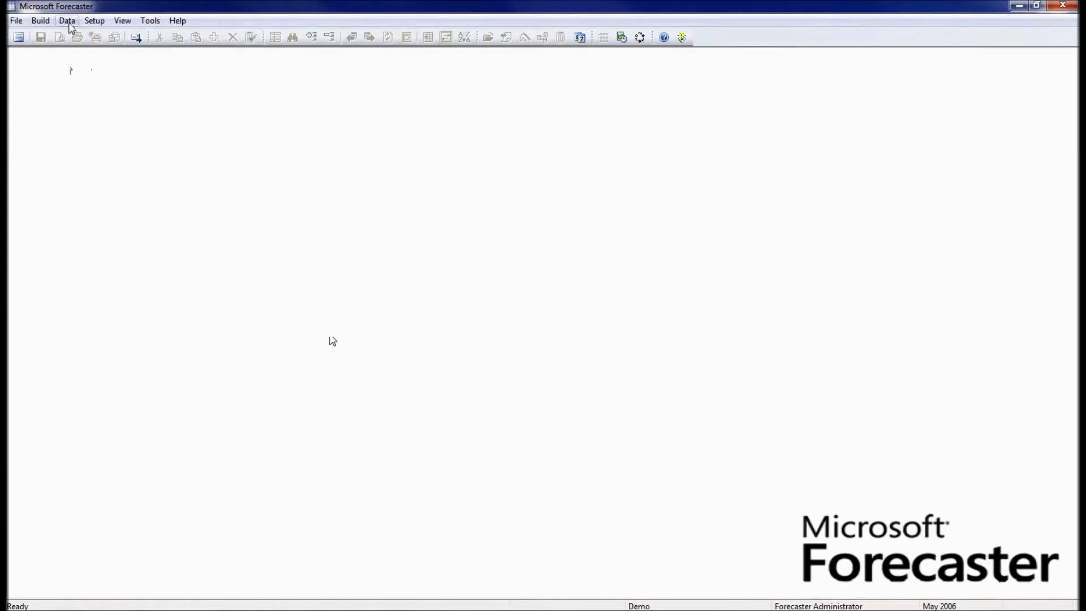
- Open the BUDGET2007 input set through Data > Input
click(68, 23)
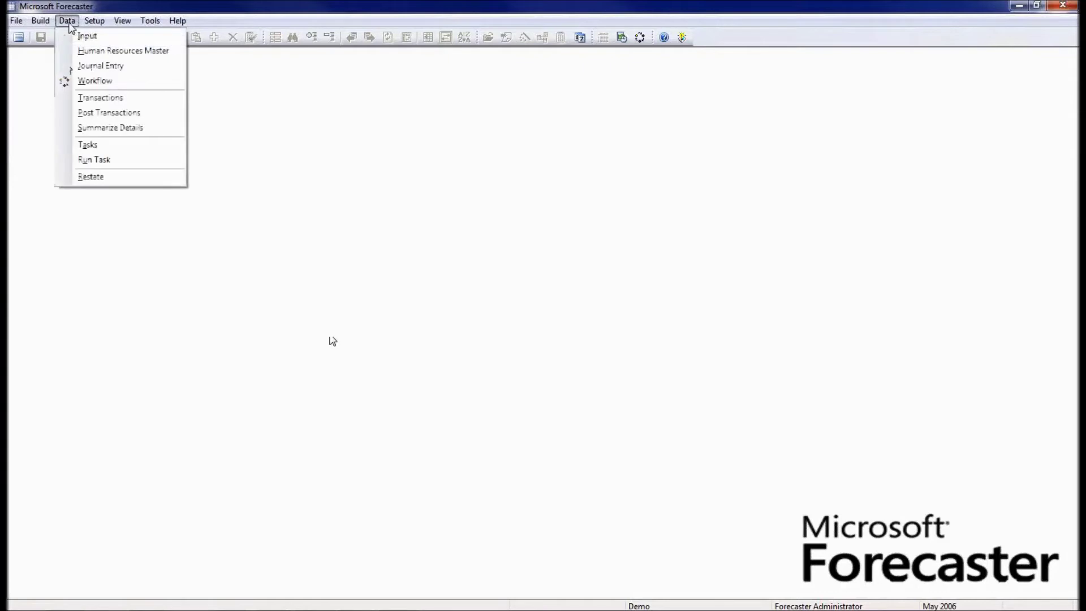
click(107, 37)
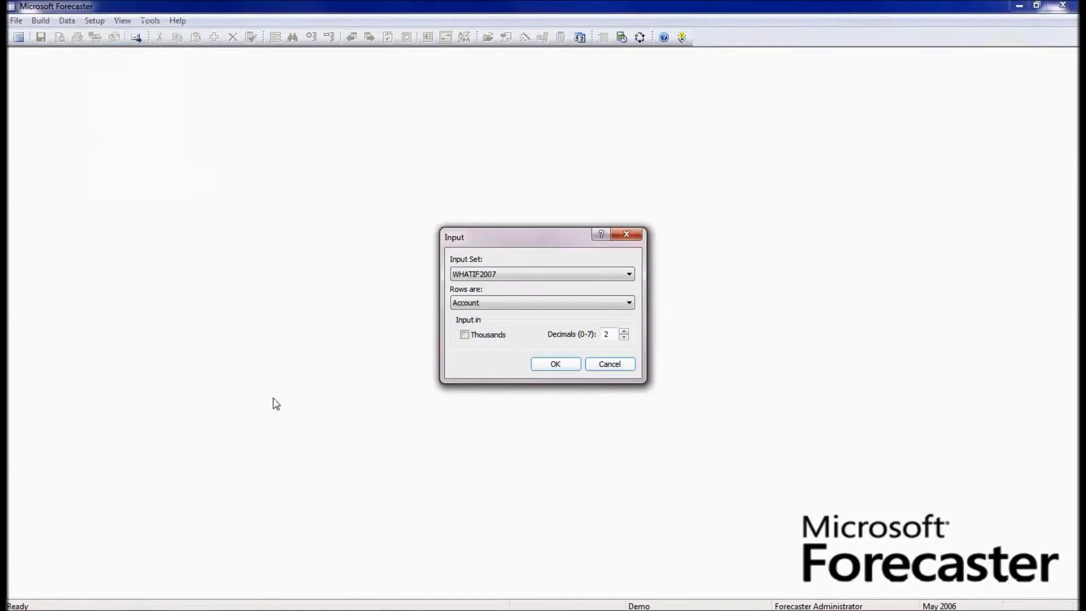
click(528, 277)
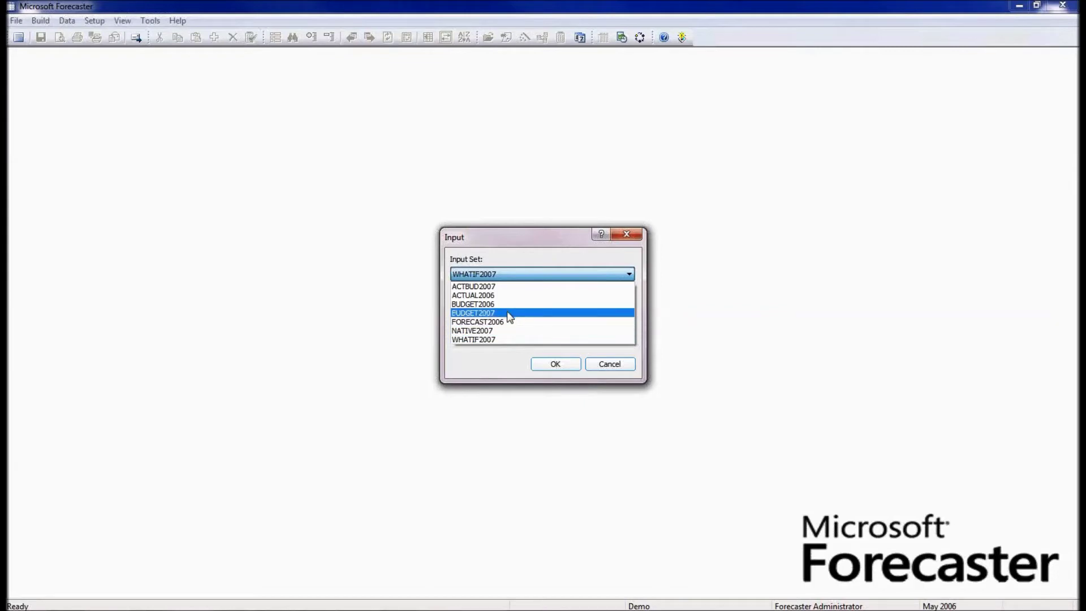
click(509, 314)
click(551, 369)
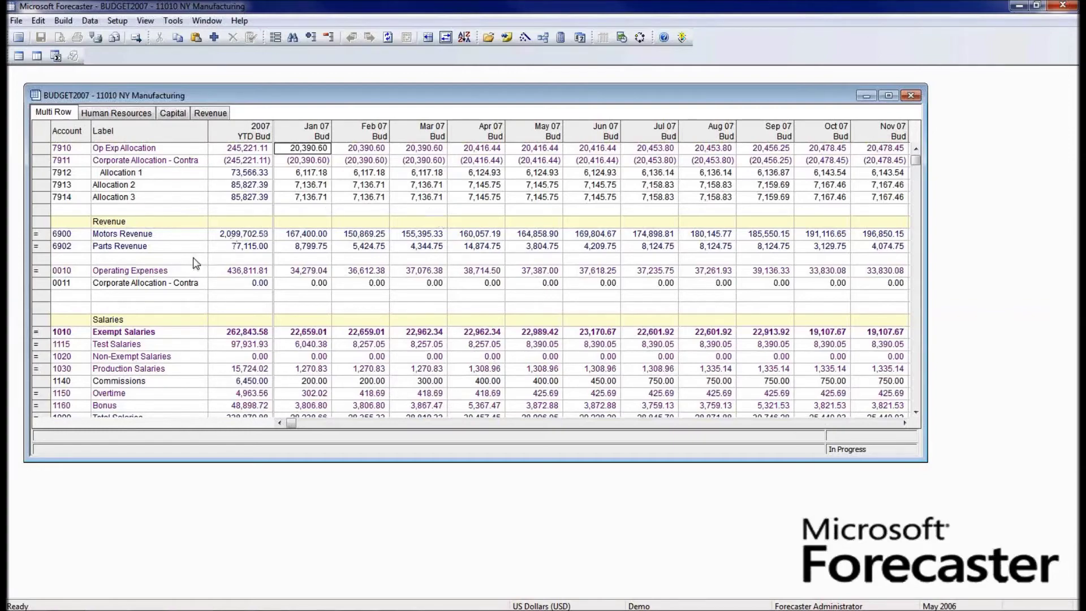
- Set the Pension 2007 YTD budget to 20,000 so it spreads across the months
scroll(188, 263, down, 4)
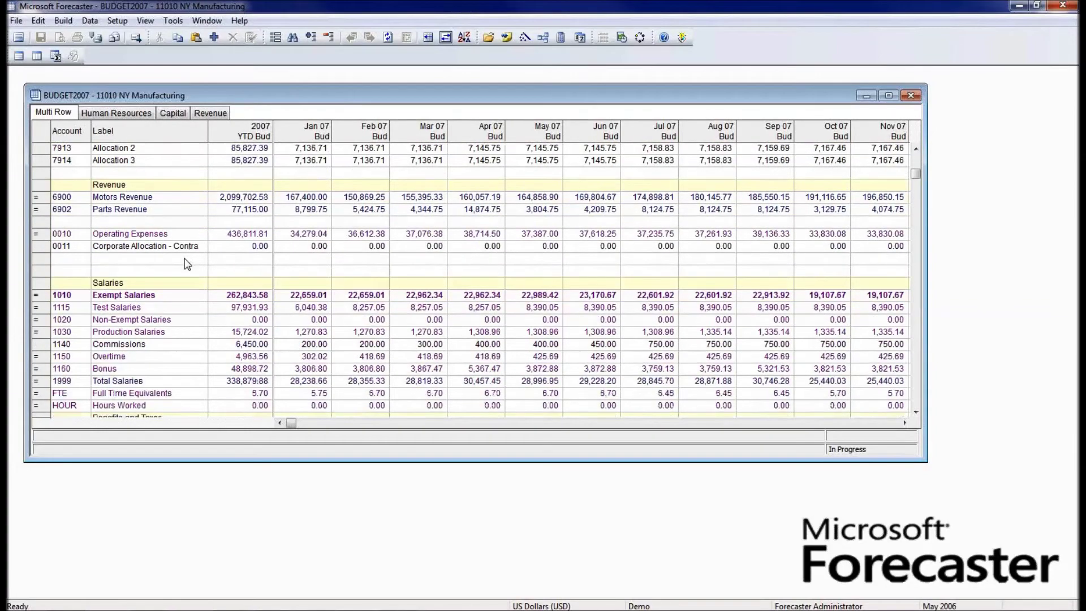
scroll(190, 266, down, 9)
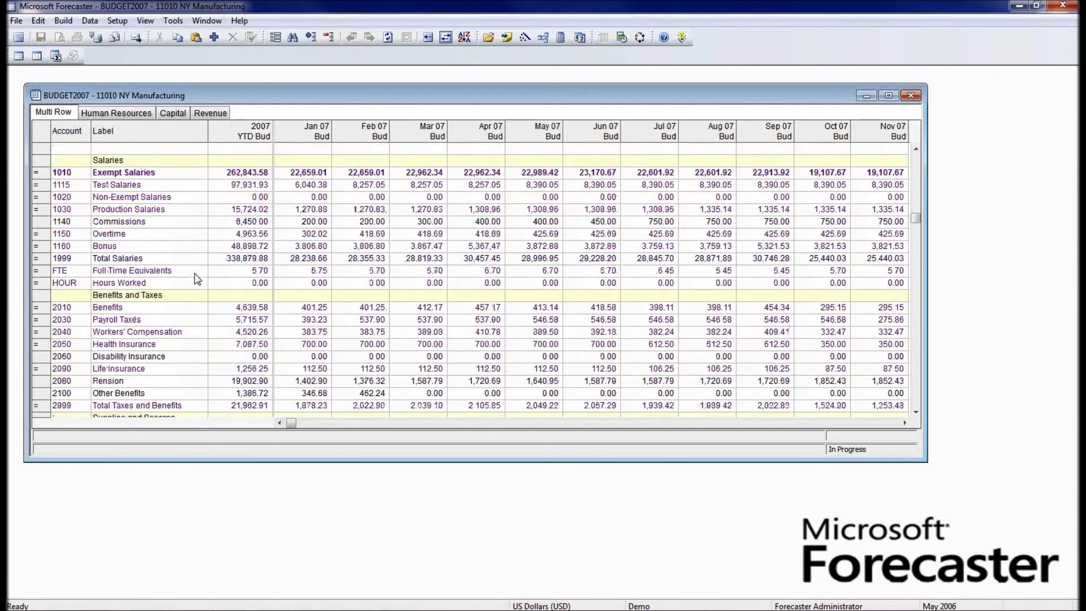
scroll(197, 284, down, 2)
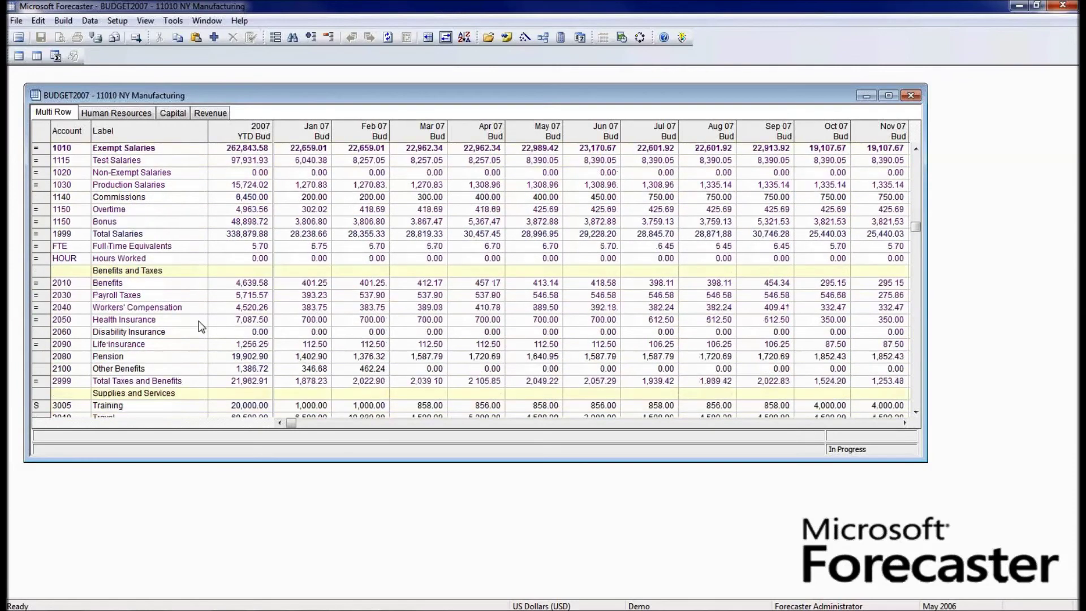
click(237, 362)
text(0000)
key(Return)
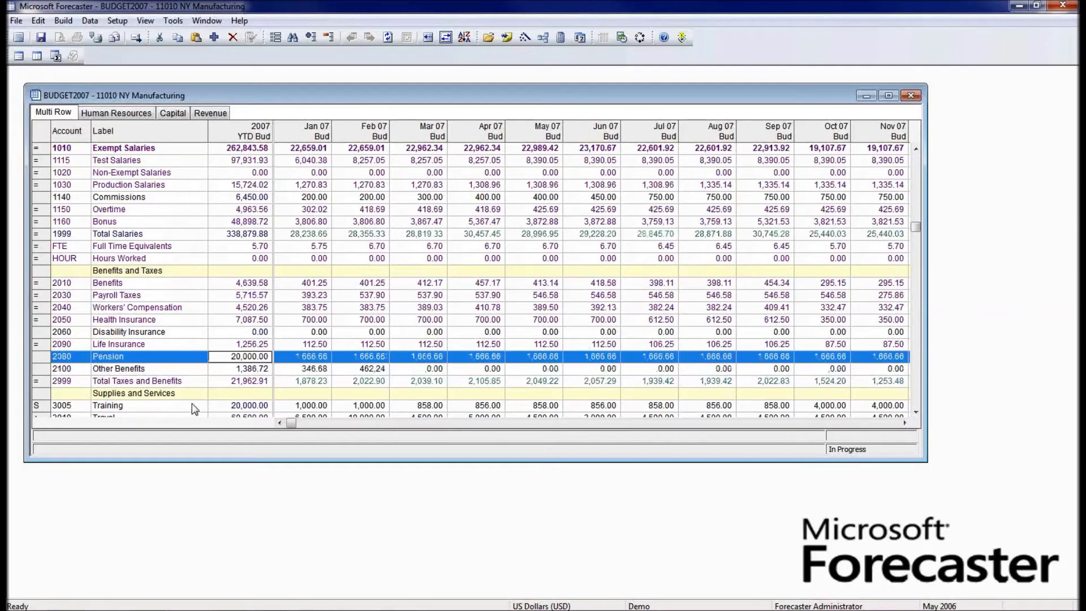
scroll(193, 383, down, 6)
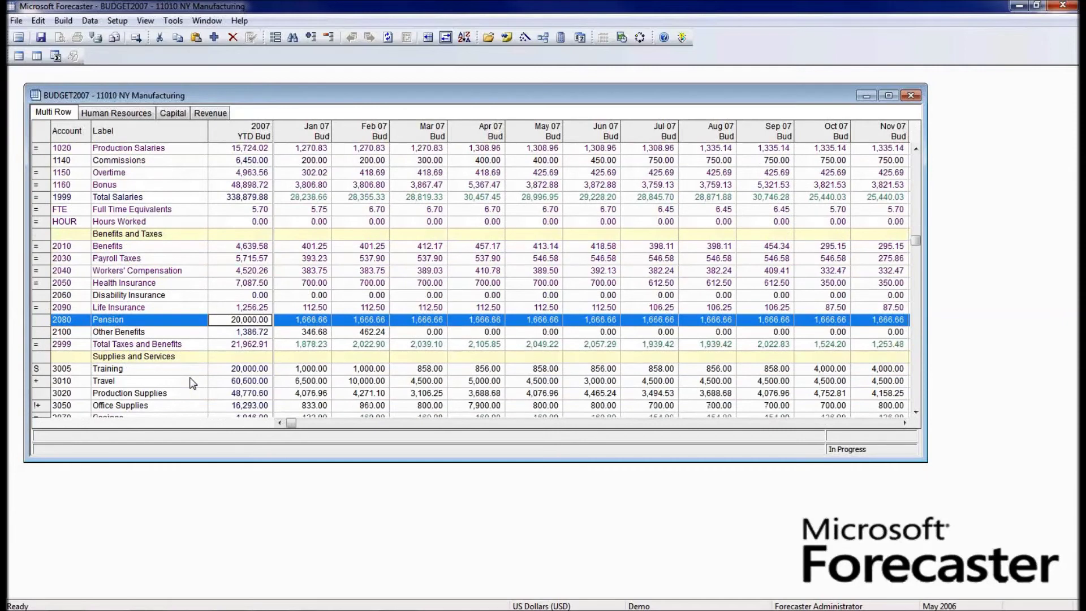
click(188, 384)
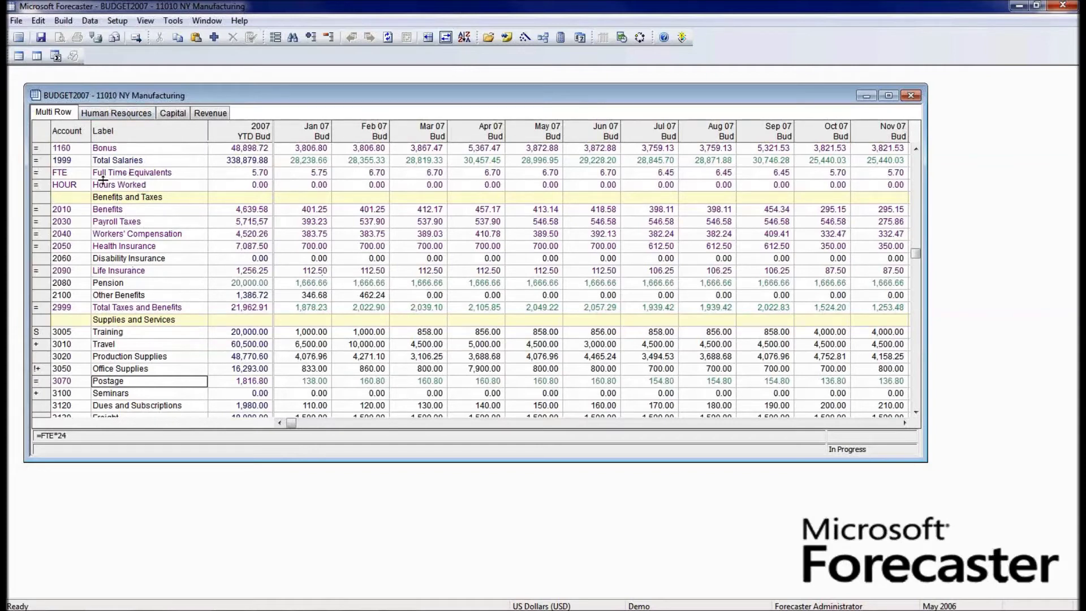
- Inspect the Bonus and Exempt Salaries accounts, then switch to the Human Resources sheet
click(81, 151)
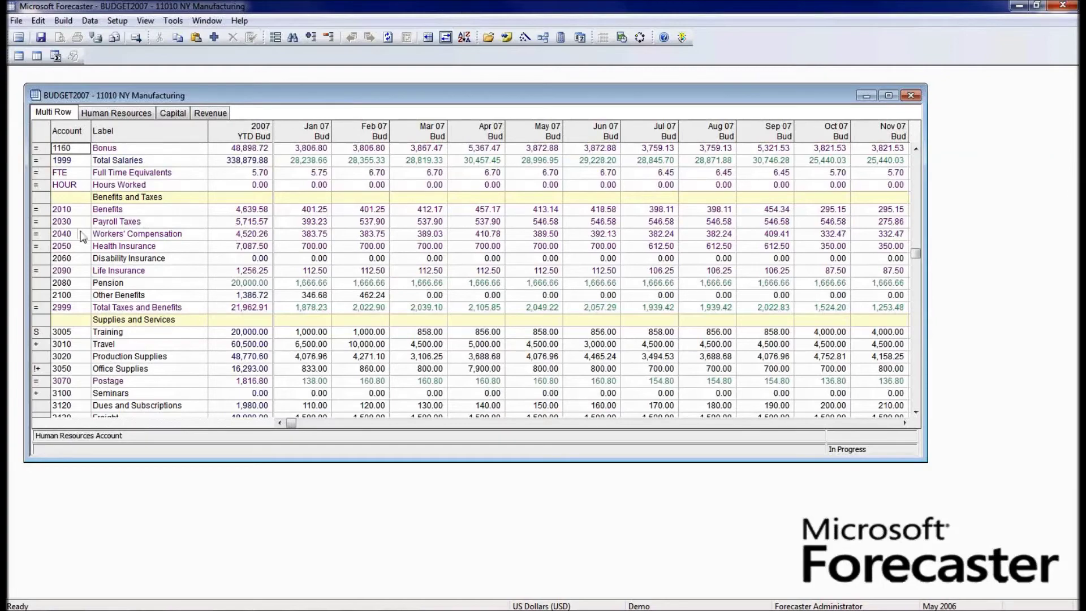
scroll(80, 232, up, 2)
scroll(80, 235, down, 3)
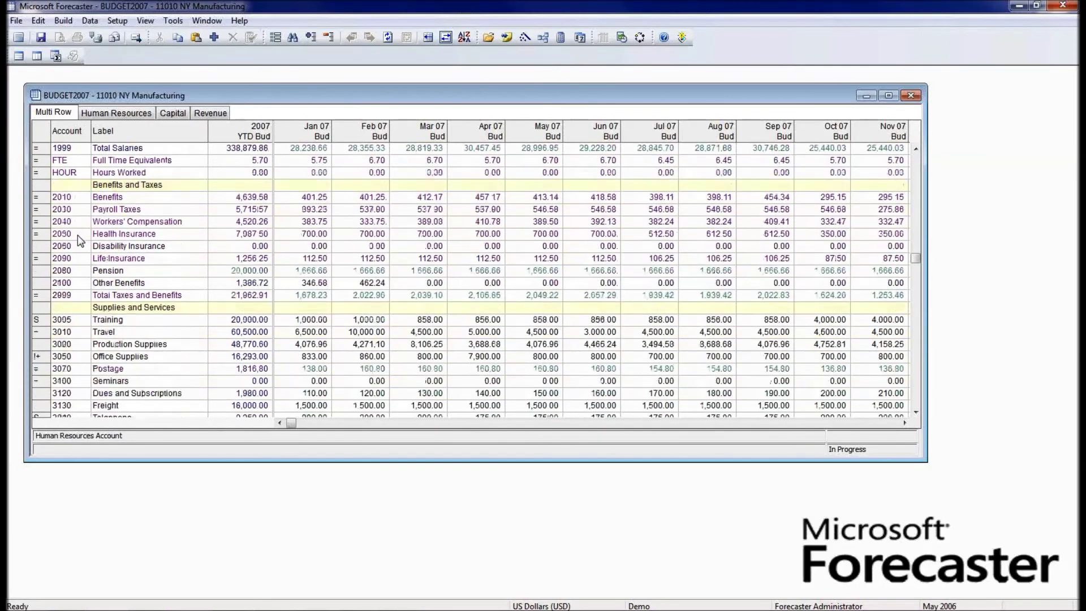
scroll(77, 235, down, 1)
scroll(85, 358, down, 3)
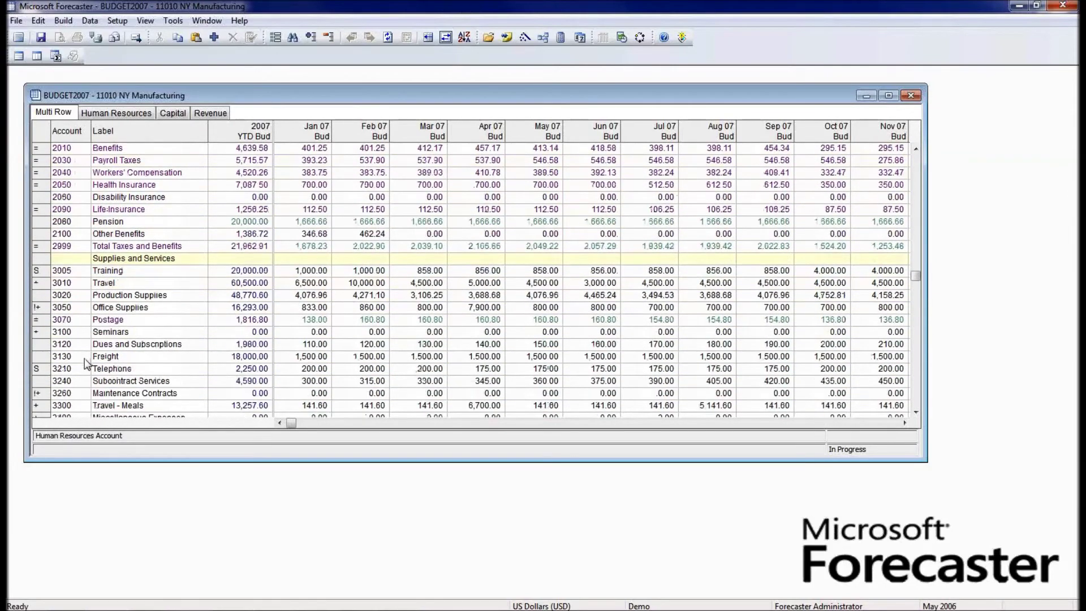
scroll(85, 361, down, 3)
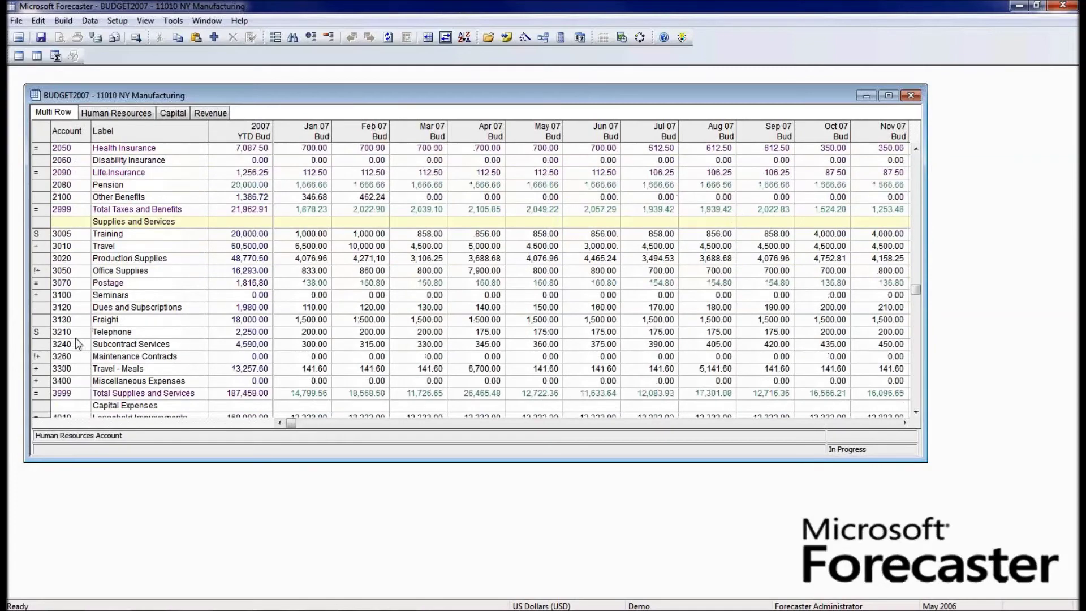
scroll(78, 344, up, 6)
scroll(77, 346, up, 7)
scroll(77, 346, up, 3)
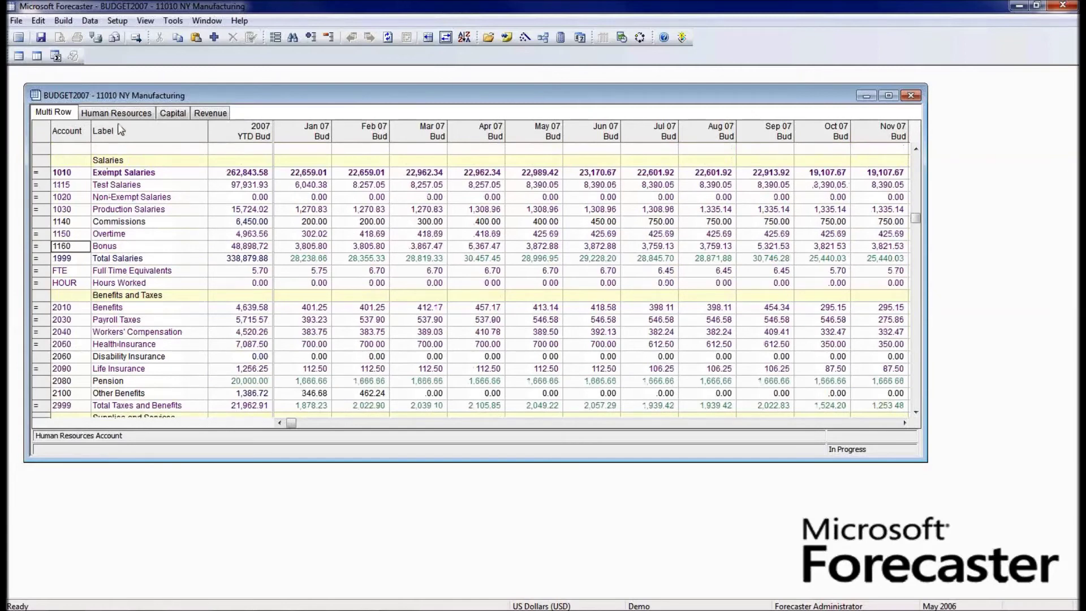
click(106, 175)
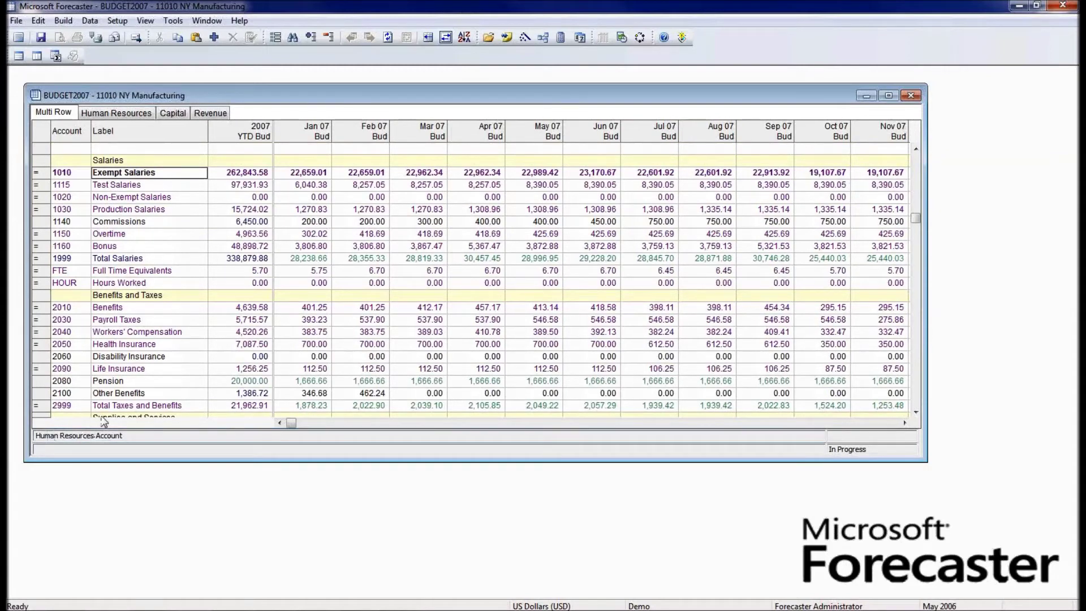
click(110, 112)
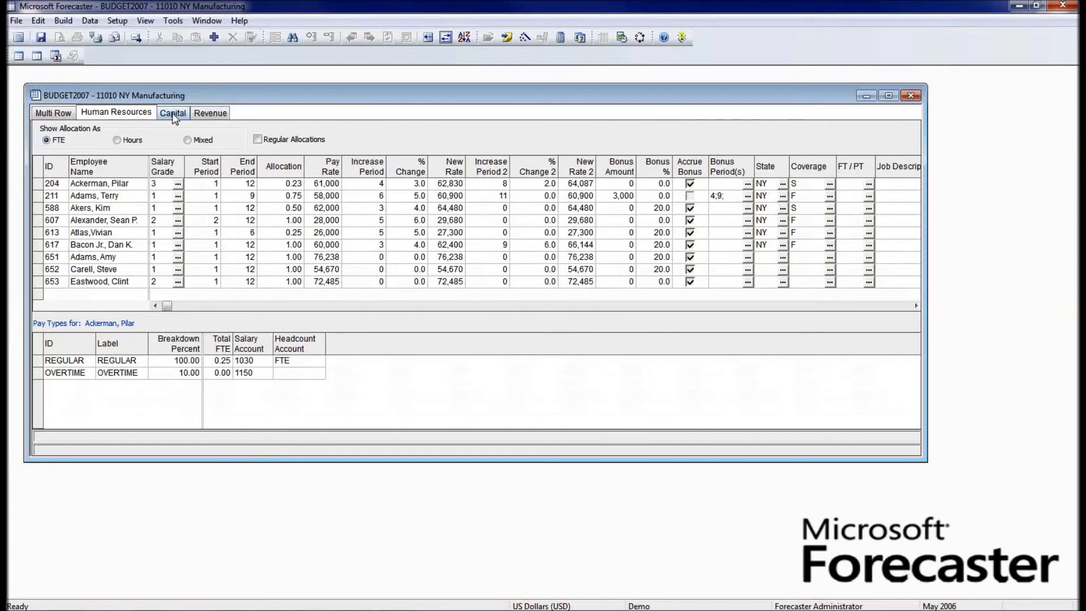
- Review the Capital items sheet, then the Revenue sheet by market and product
click(174, 116)
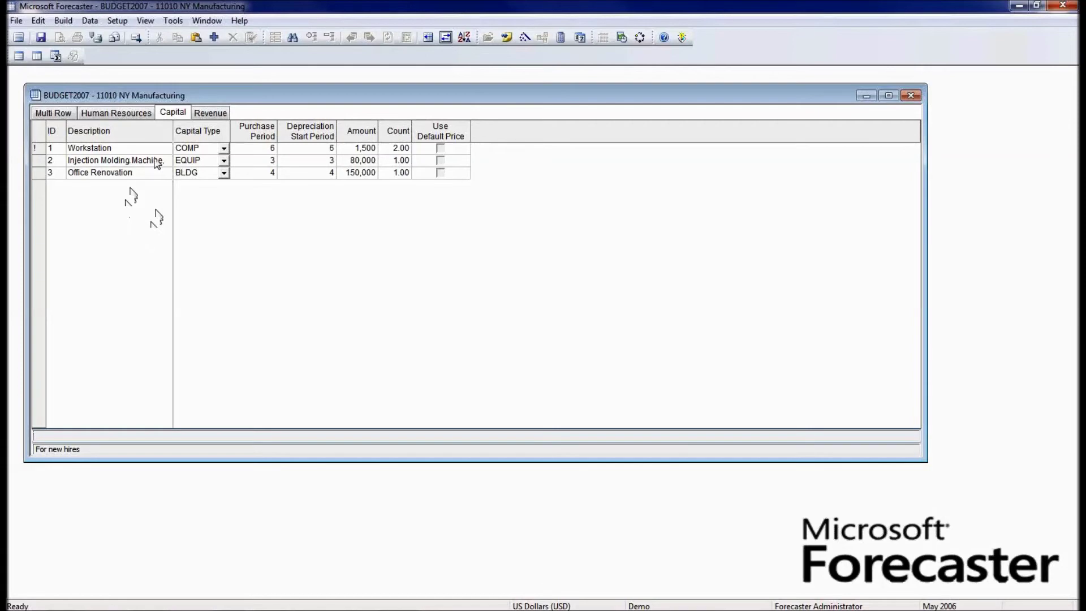
click(211, 113)
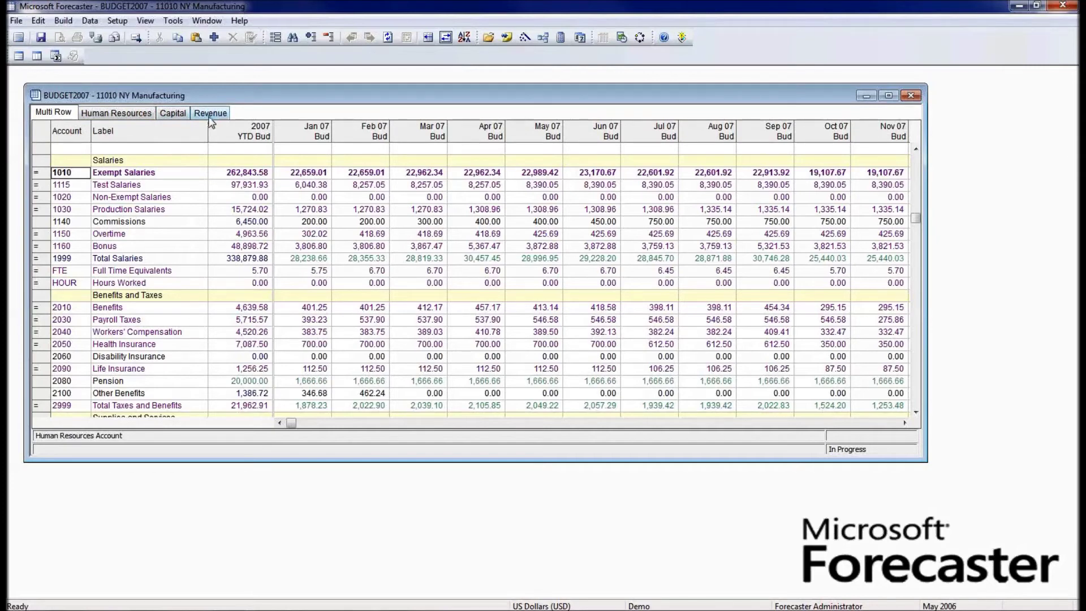
- Review employee records: the first employee's raise and the second employee's 3,000 bonus
click(126, 115)
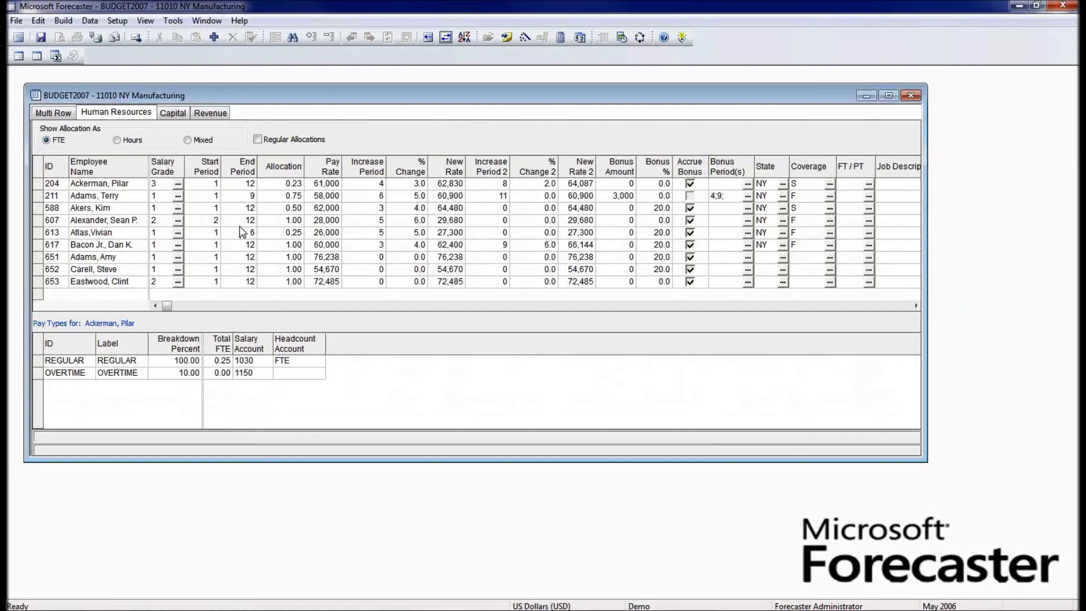
click(135, 184)
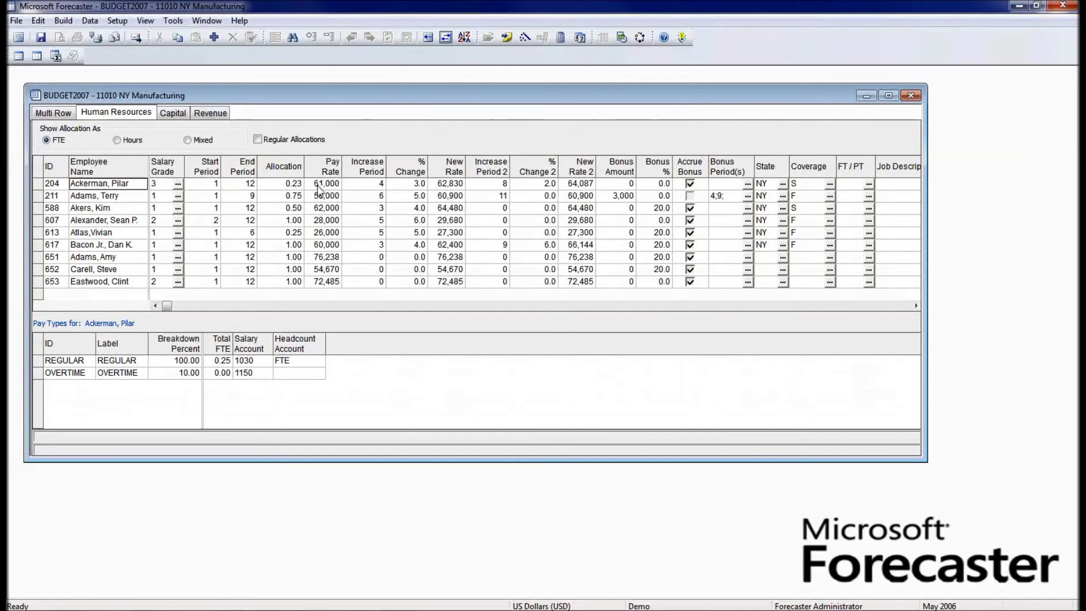
click(399, 187)
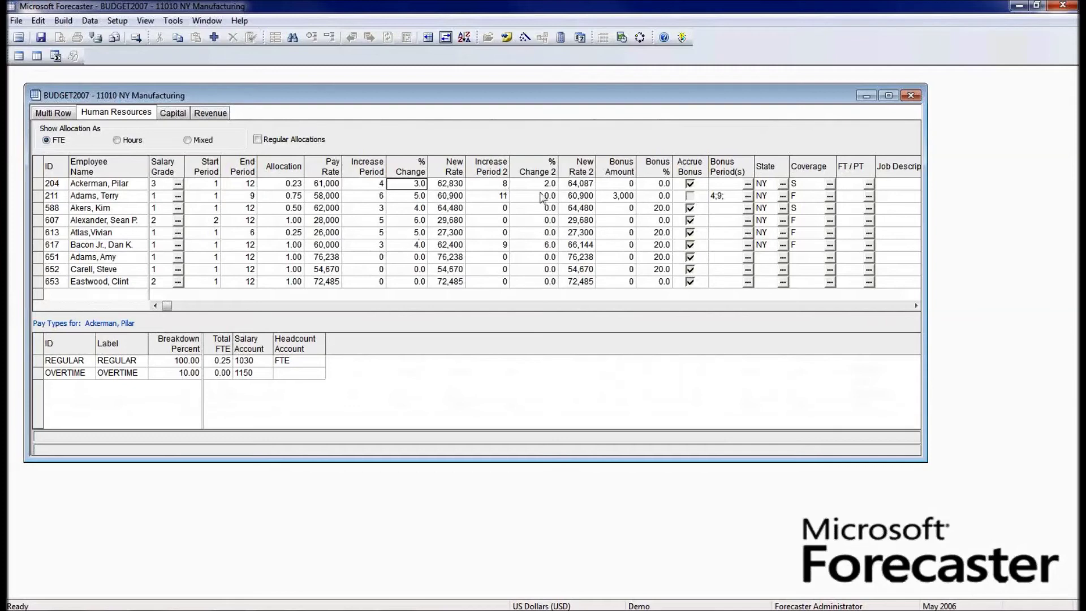
click(601, 196)
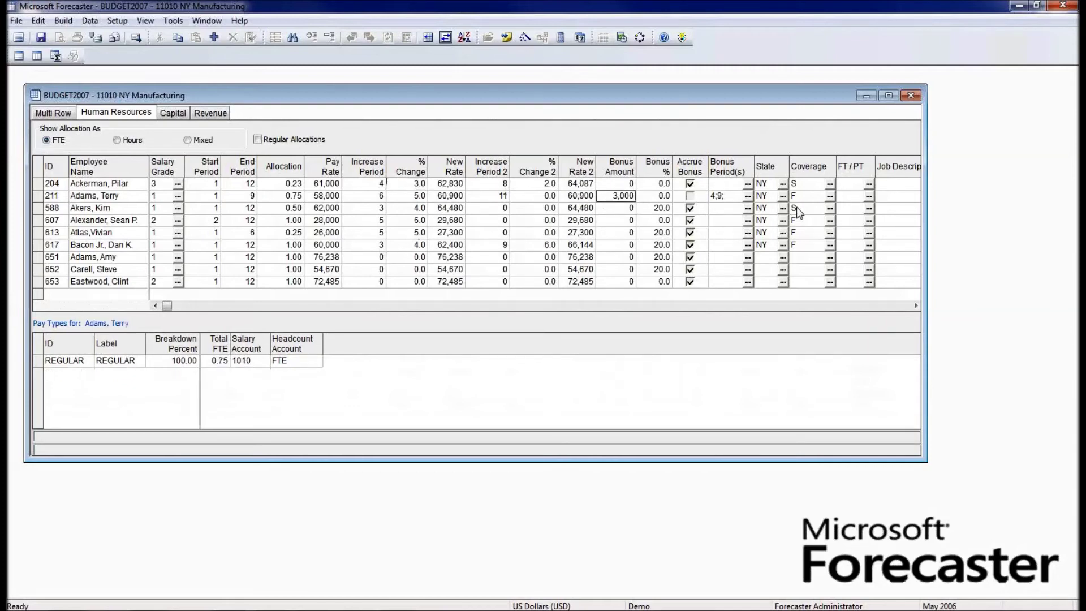
- Widen the budget window, check the first employee's pay types, and return to Multi Row
drag(924, 228, 1008, 226)
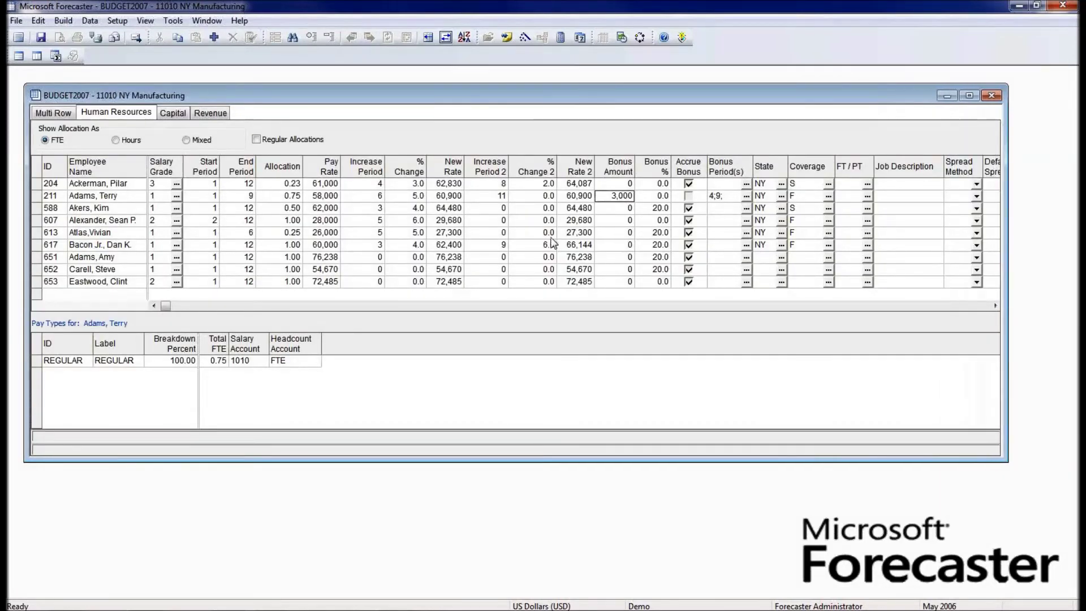
click(119, 185)
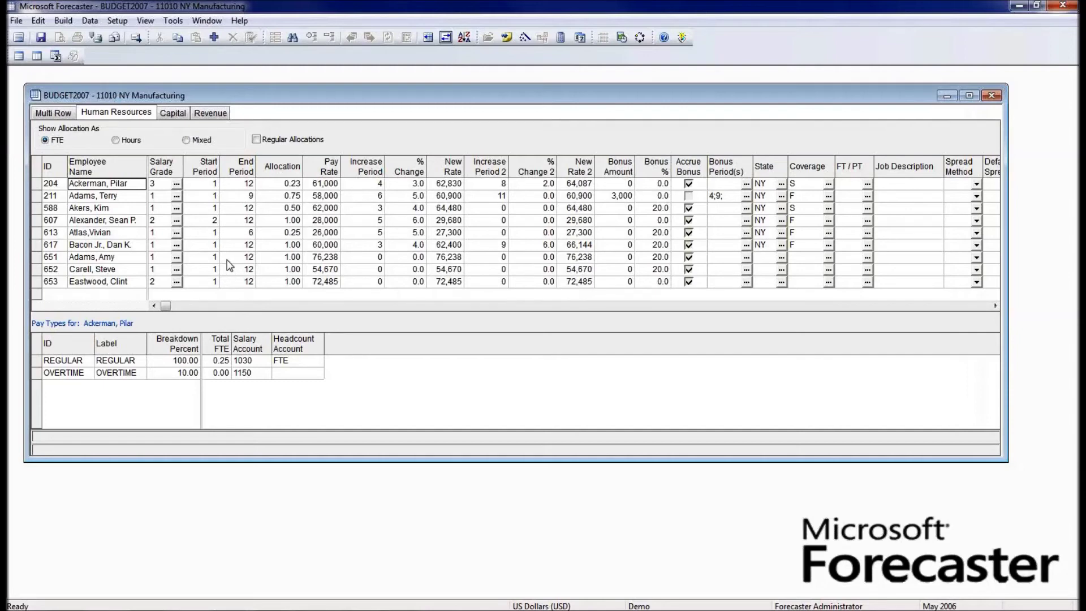
click(59, 115)
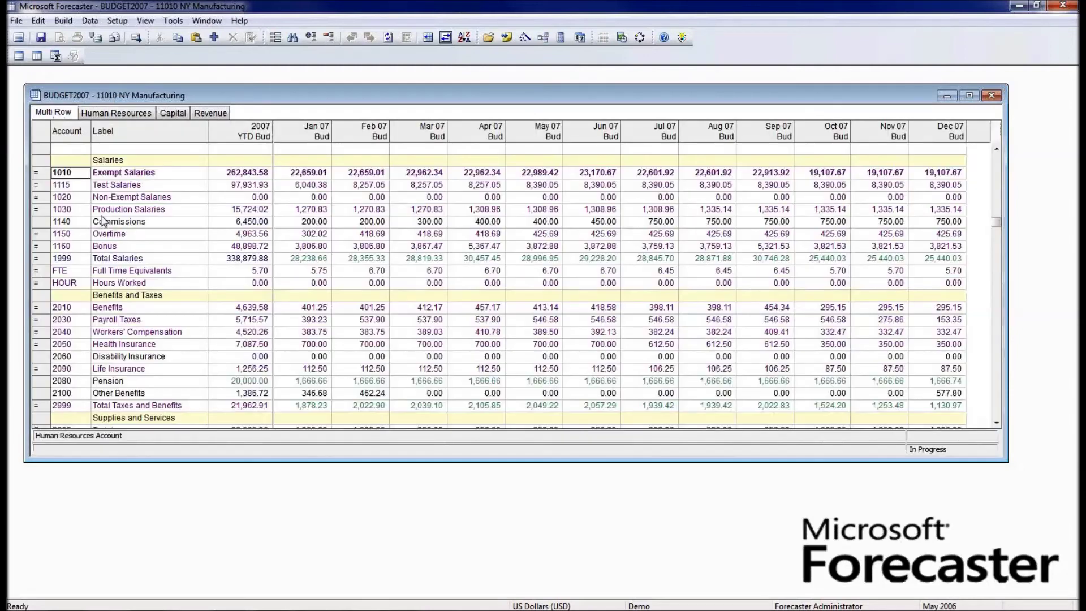
click(125, 175)
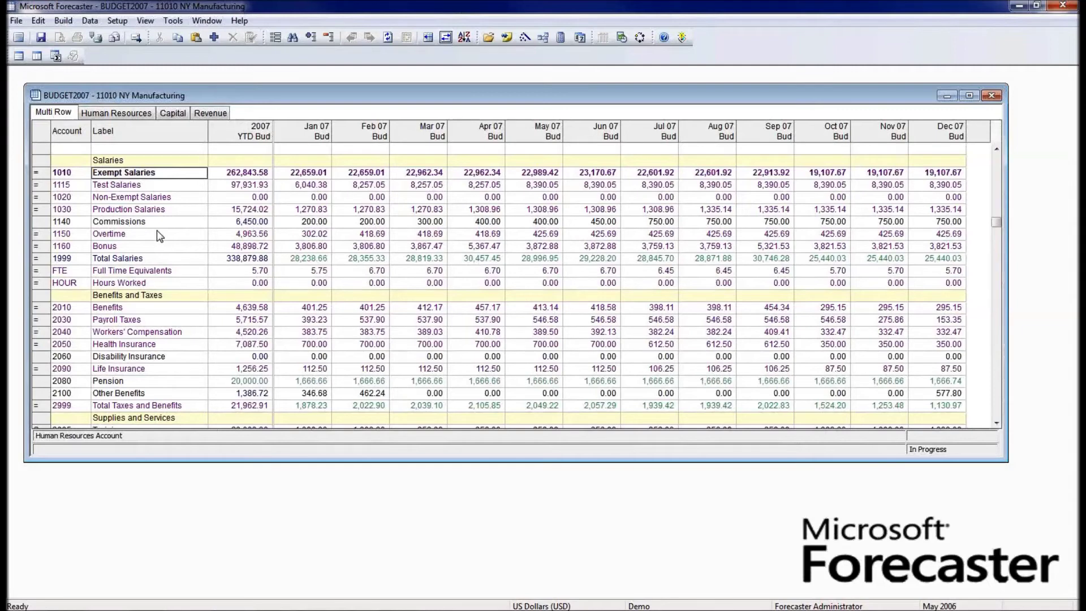
click(139, 311)
click(139, 321)
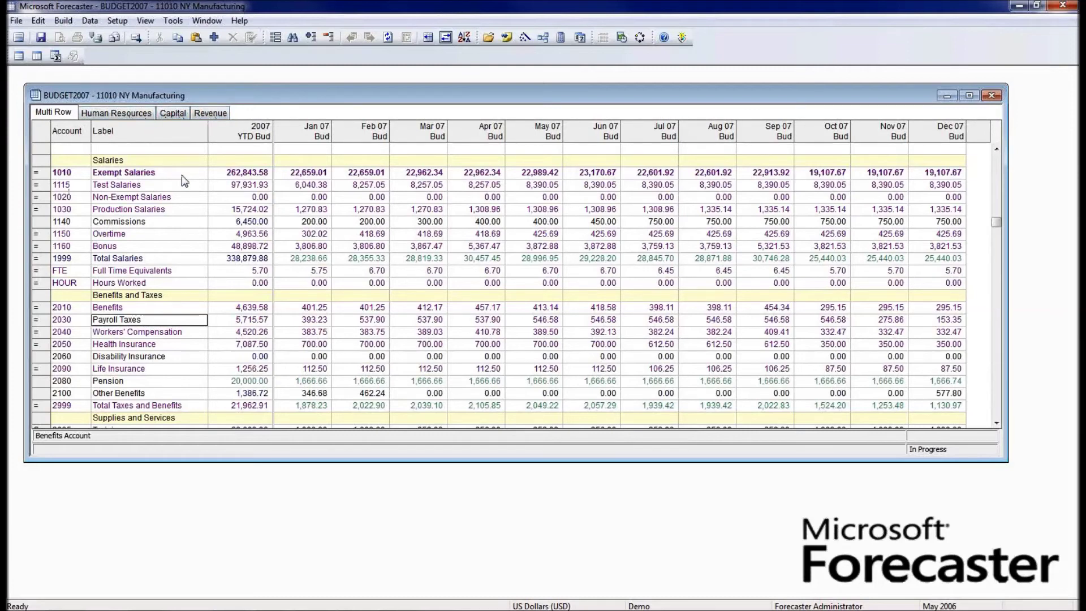
click(242, 172)
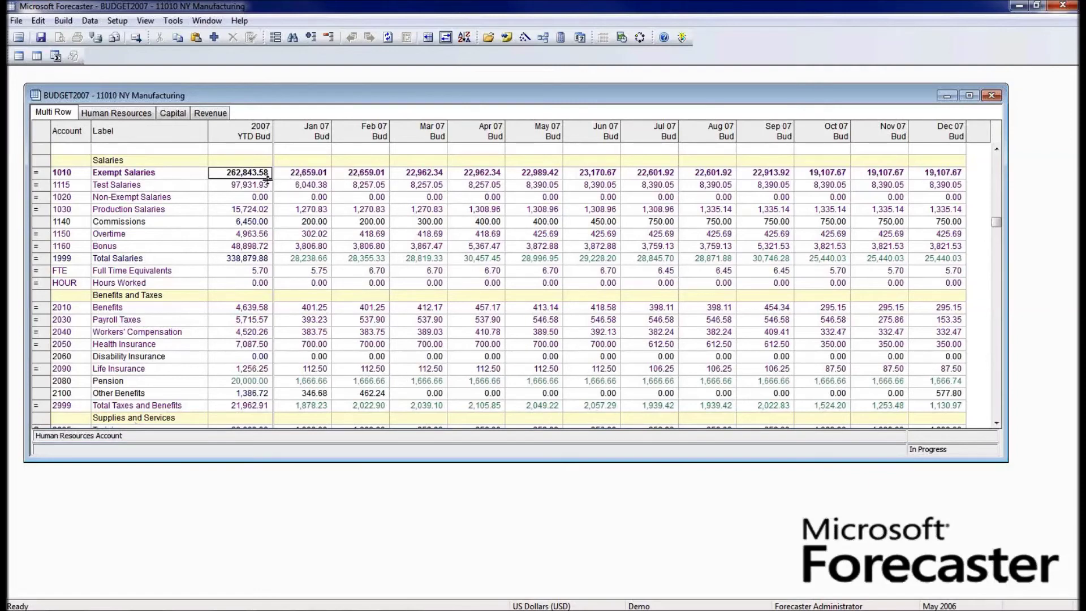
click(118, 113)
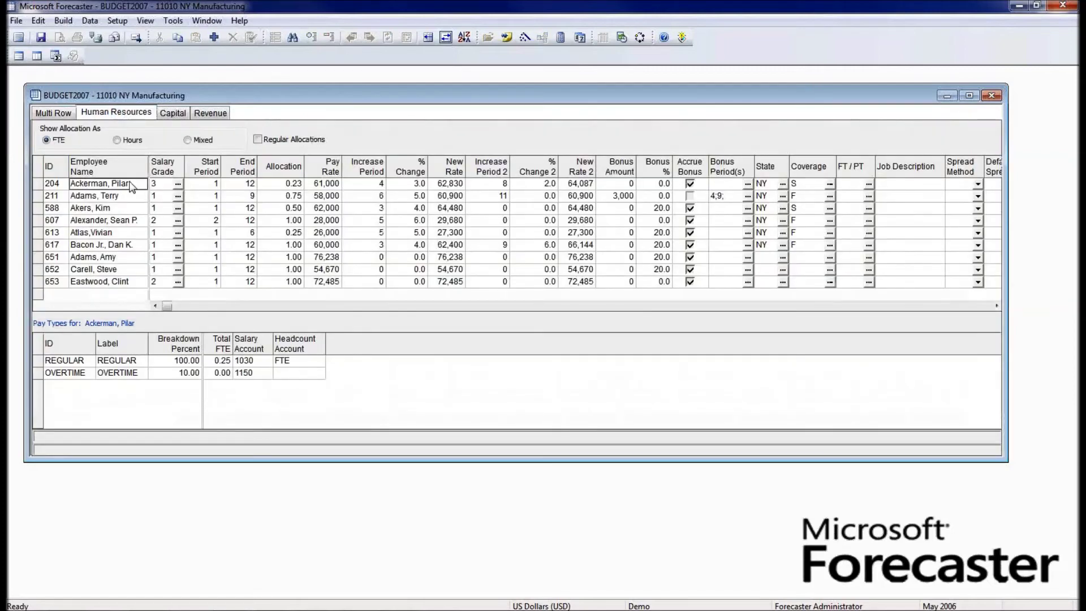
click(177, 115)
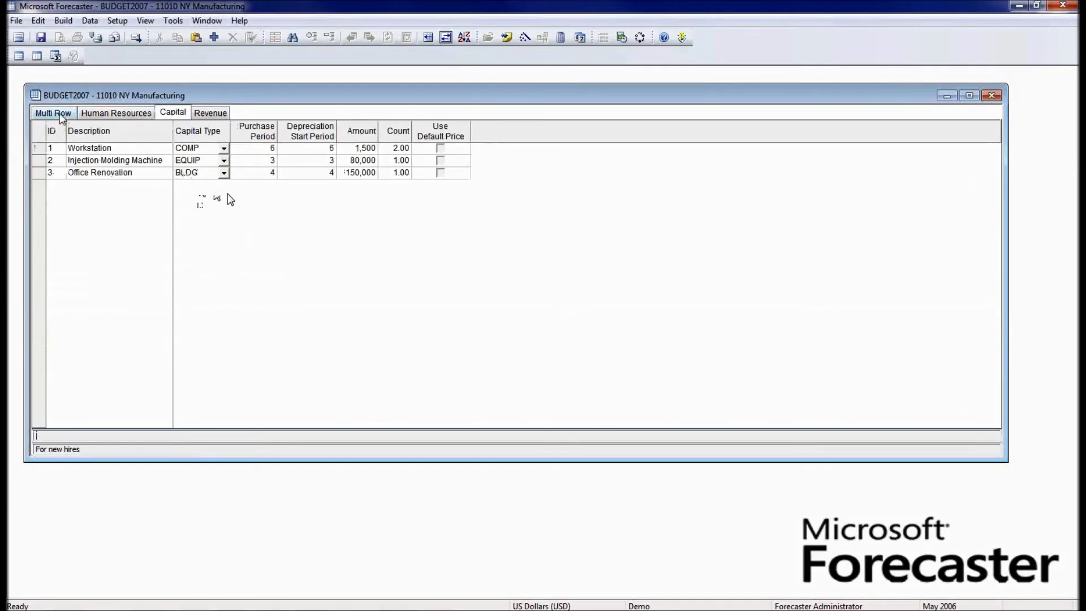
click(203, 114)
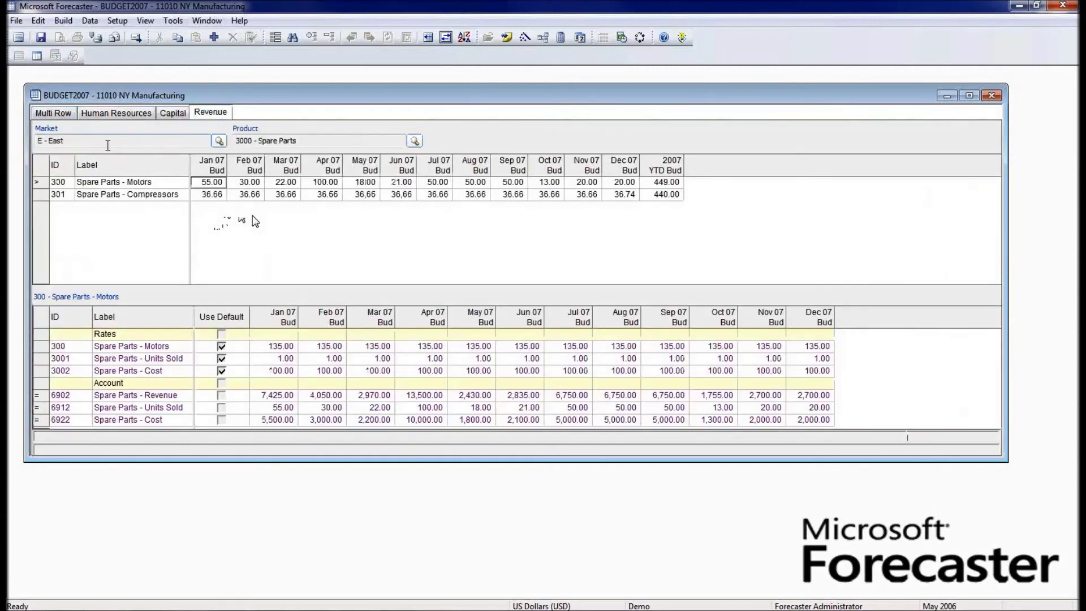
click(59, 116)
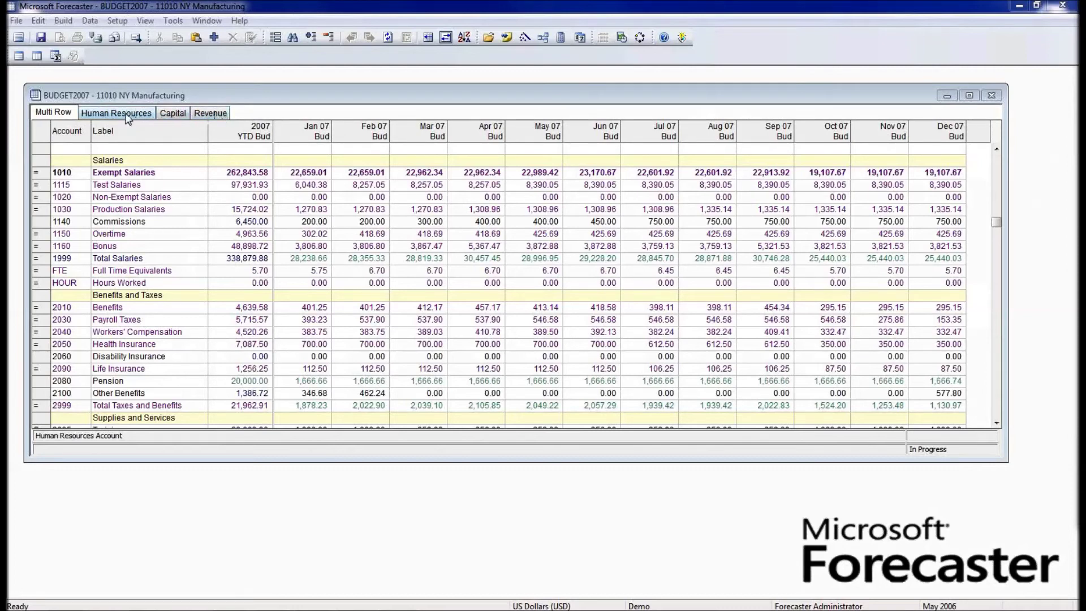
click(126, 116)
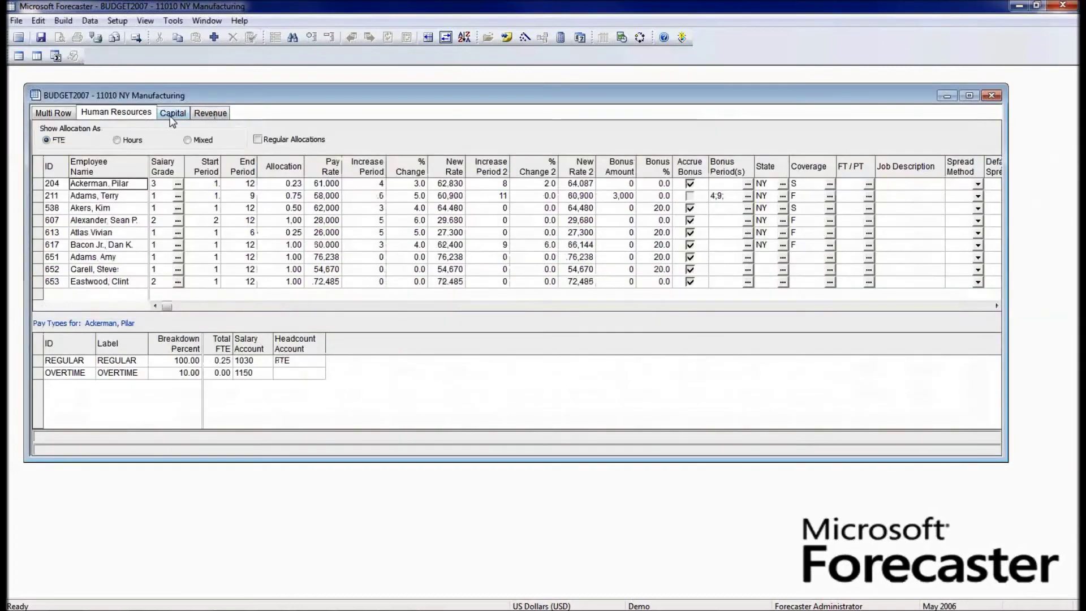
click(172, 116)
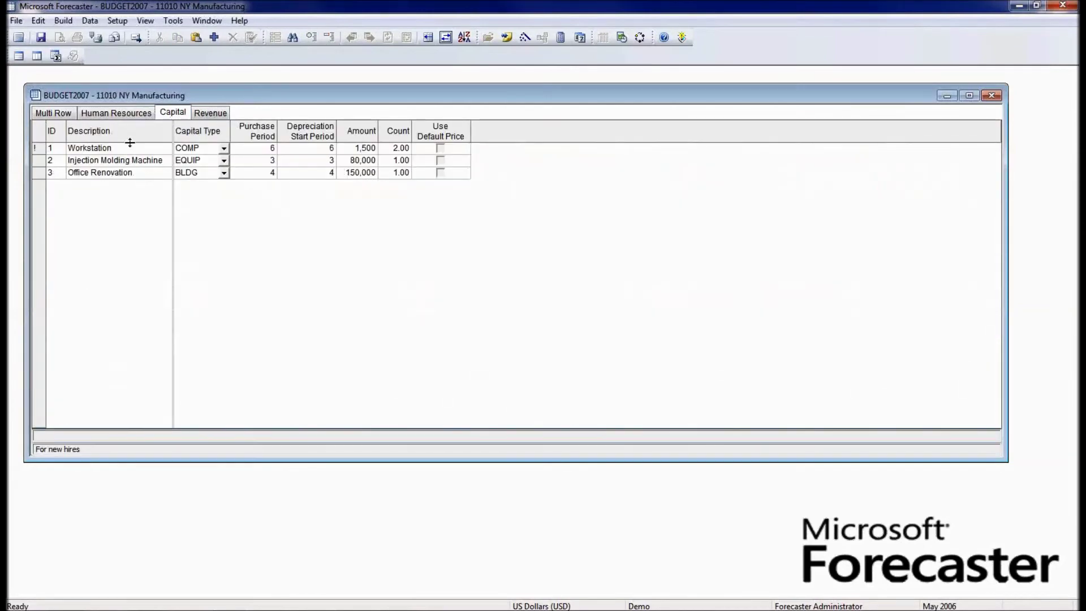
click(64, 113)
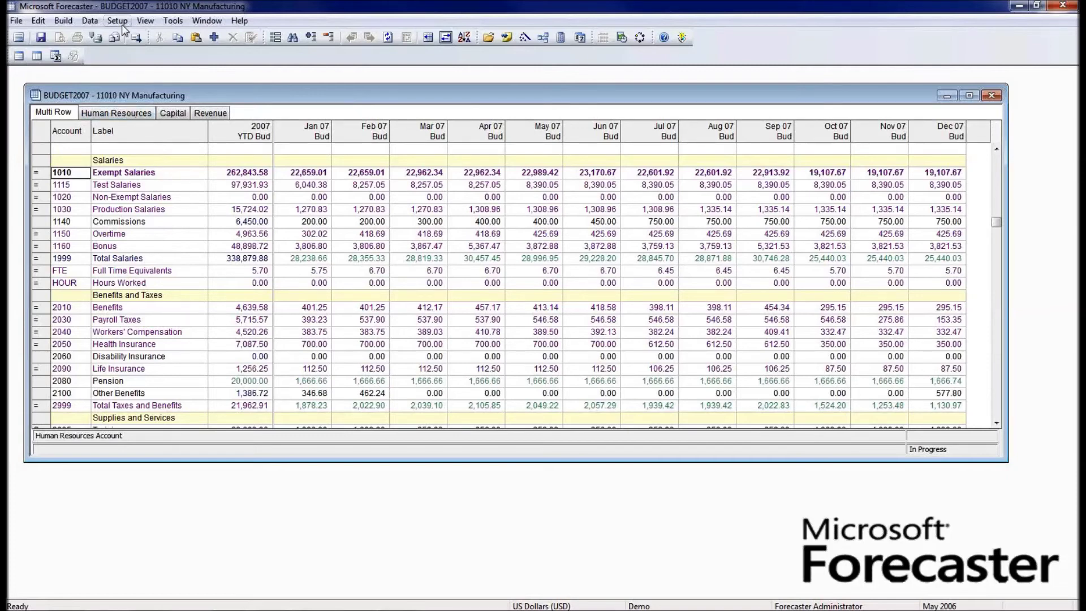
- Open Build > Reports, expand Detail Reports and Income Statements, and select Employee Detail by Department
click(63, 20)
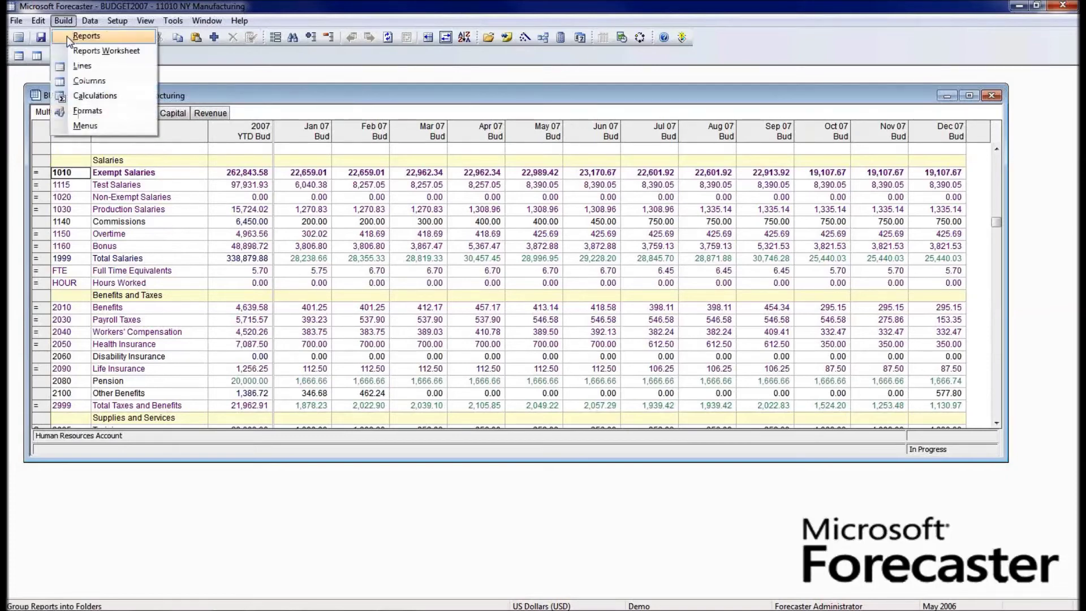
click(67, 36)
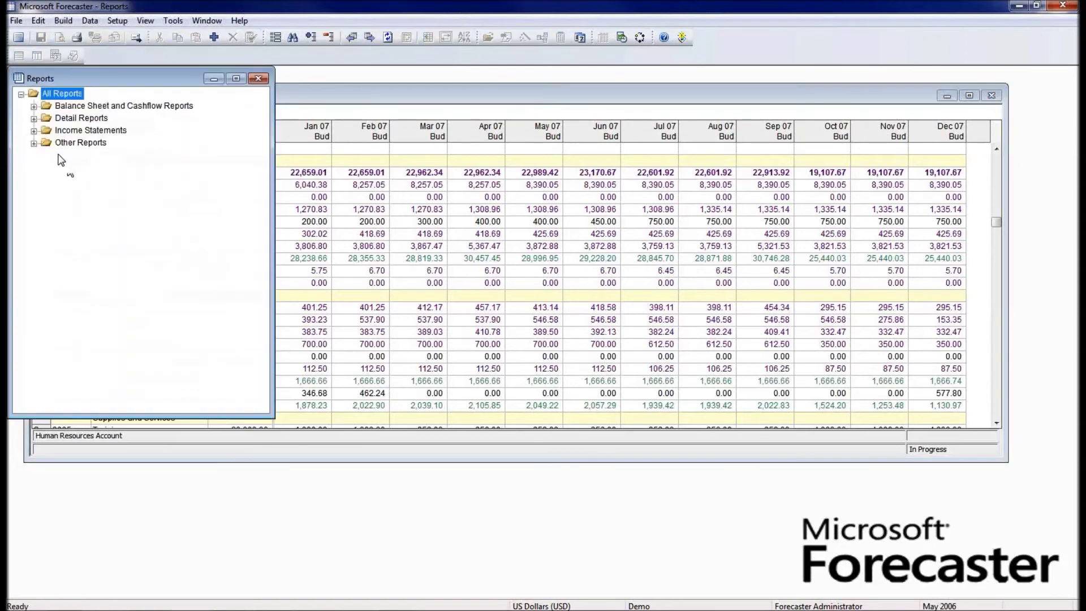
click(34, 118)
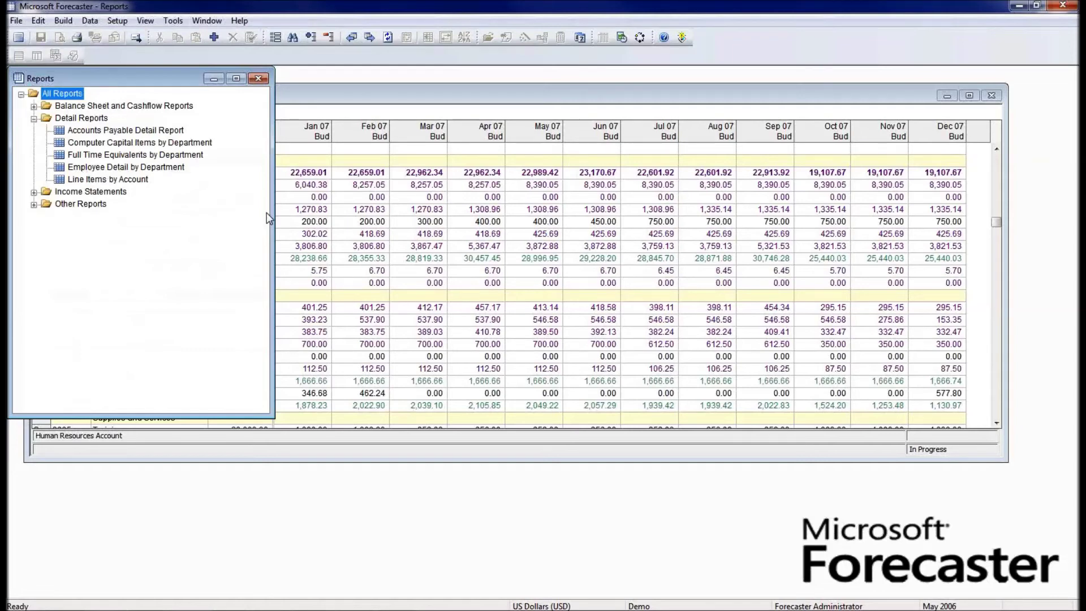
click(34, 192)
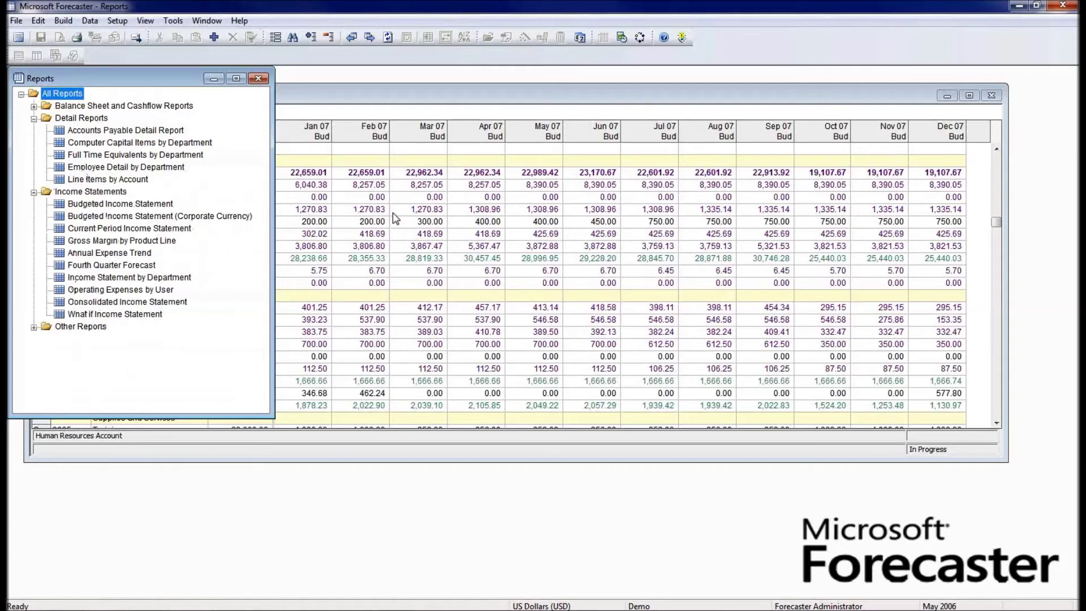
click(105, 168)
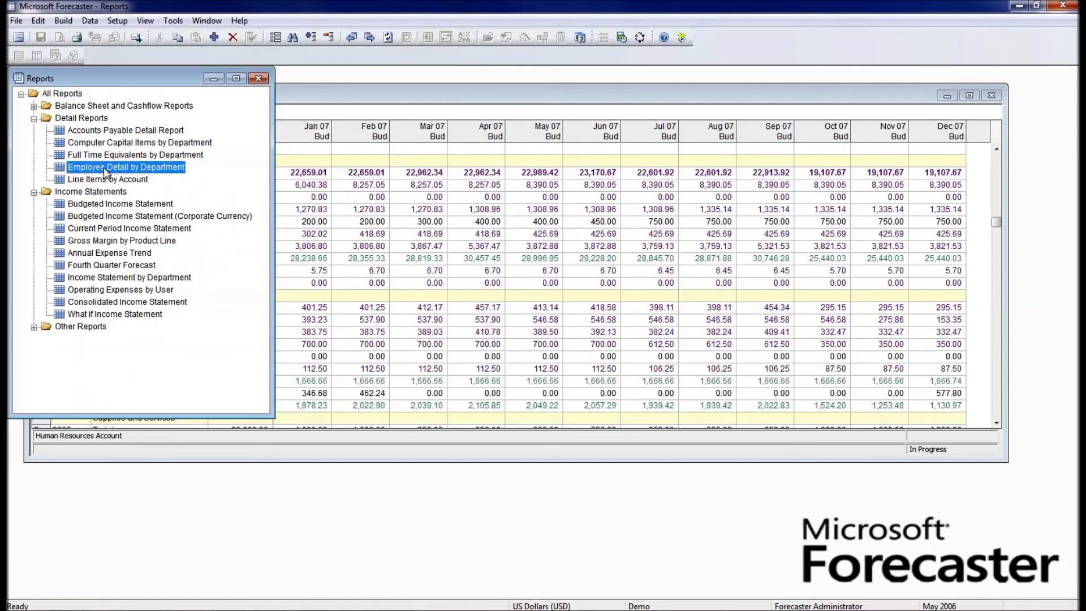
- Run Employee Detail by Department with department 11000 NY Operations selected
double_click(104, 168)
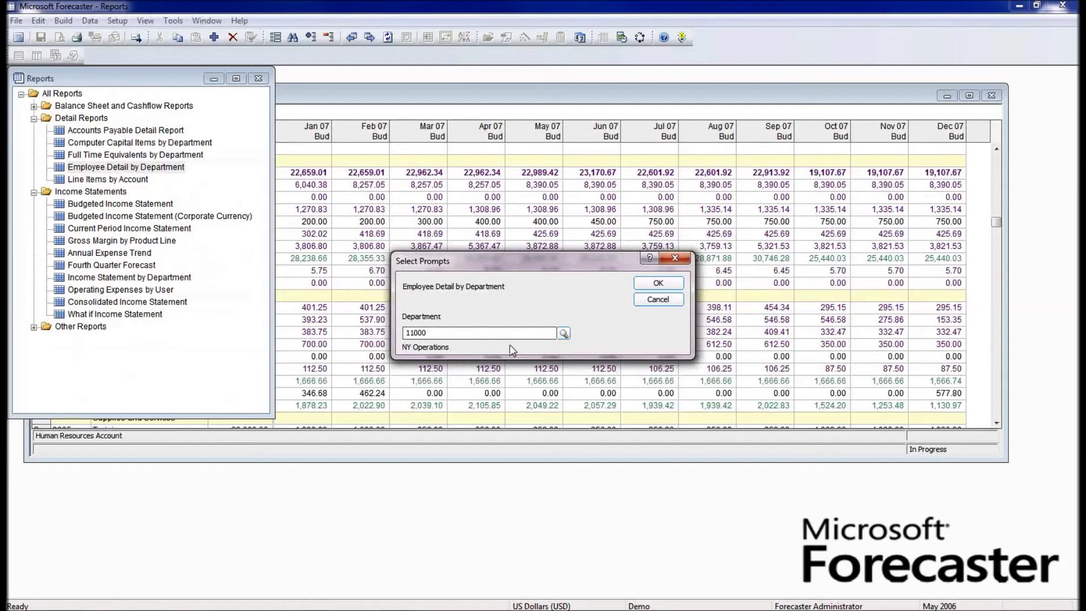
click(564, 333)
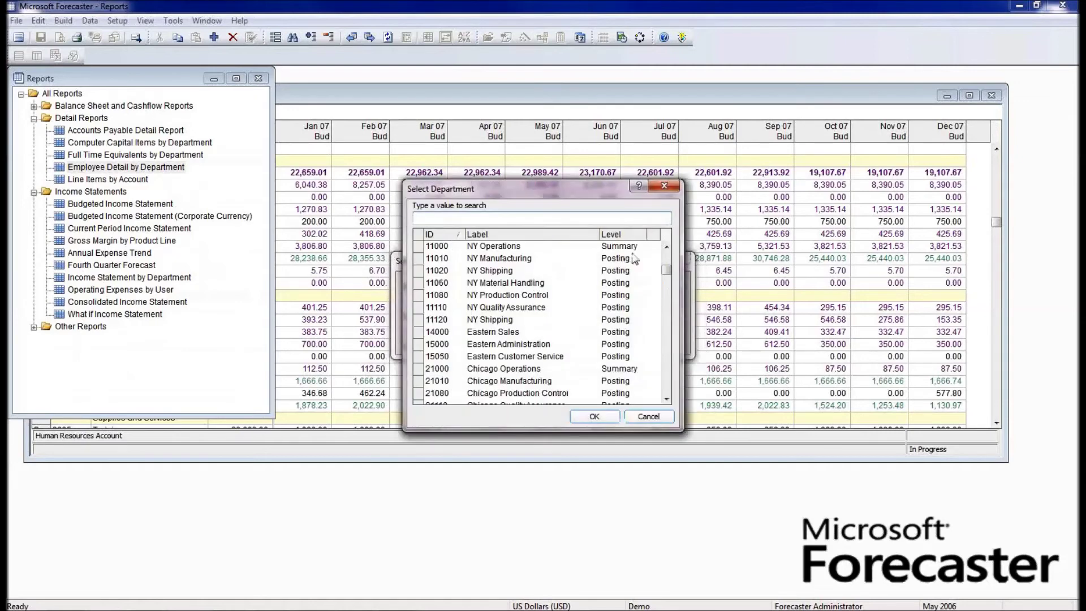
click(667, 247)
click(667, 247)
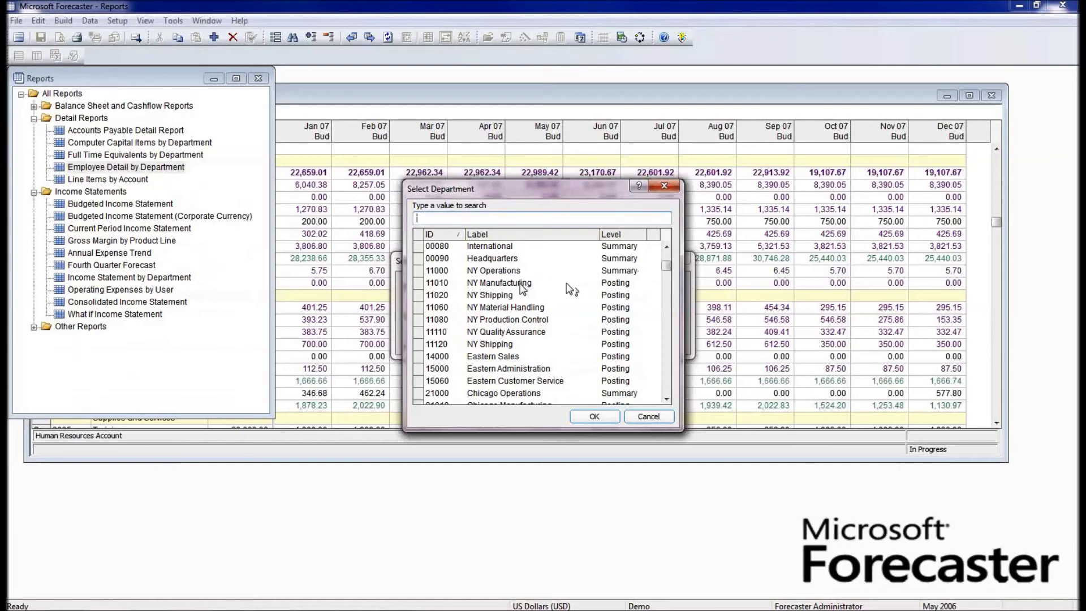
click(521, 283)
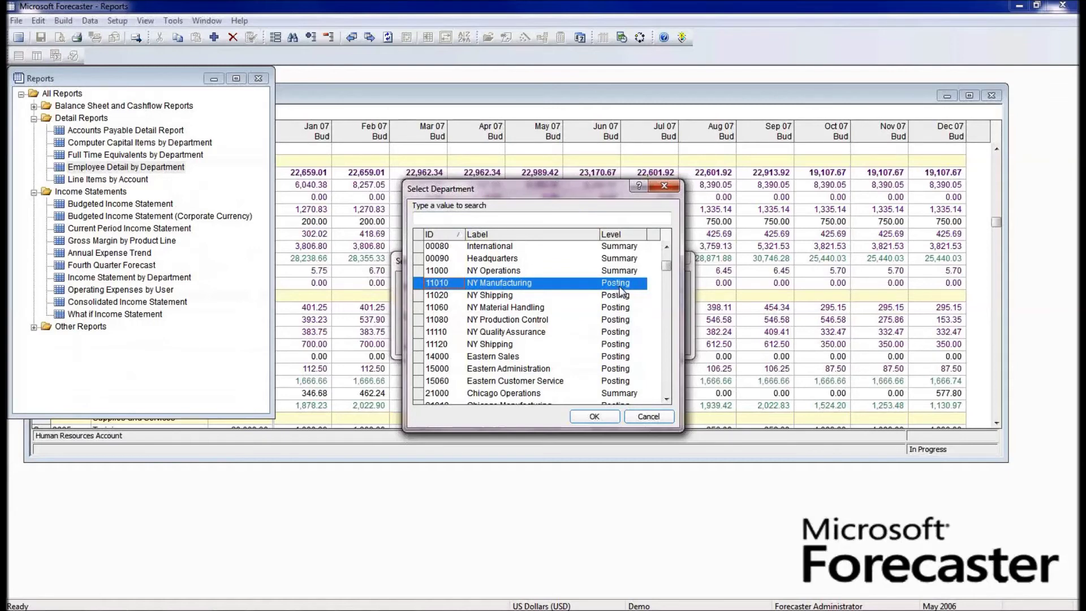
click(581, 272)
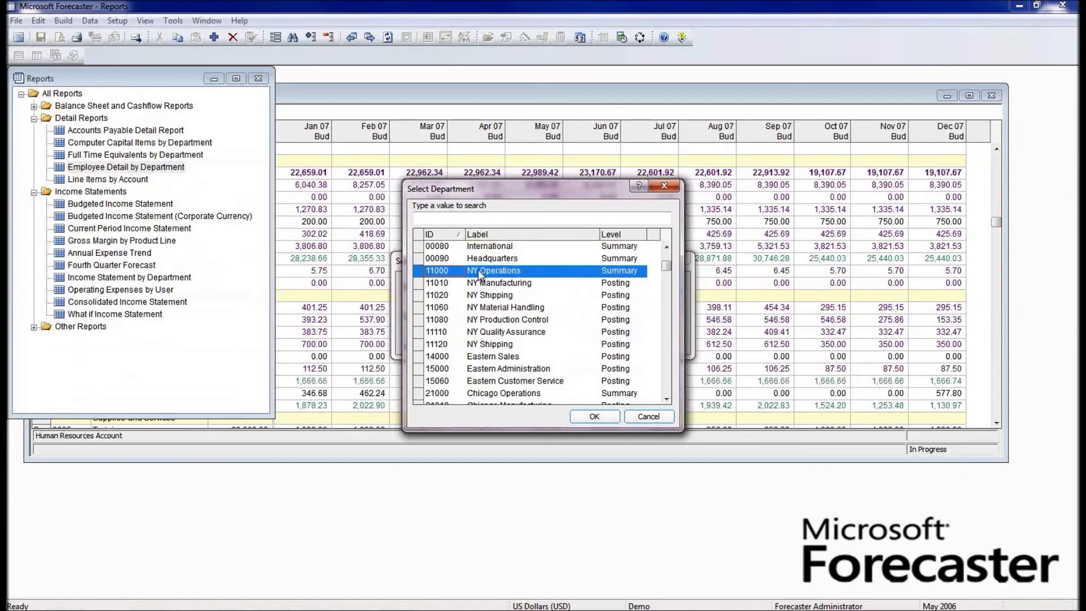
click(591, 417)
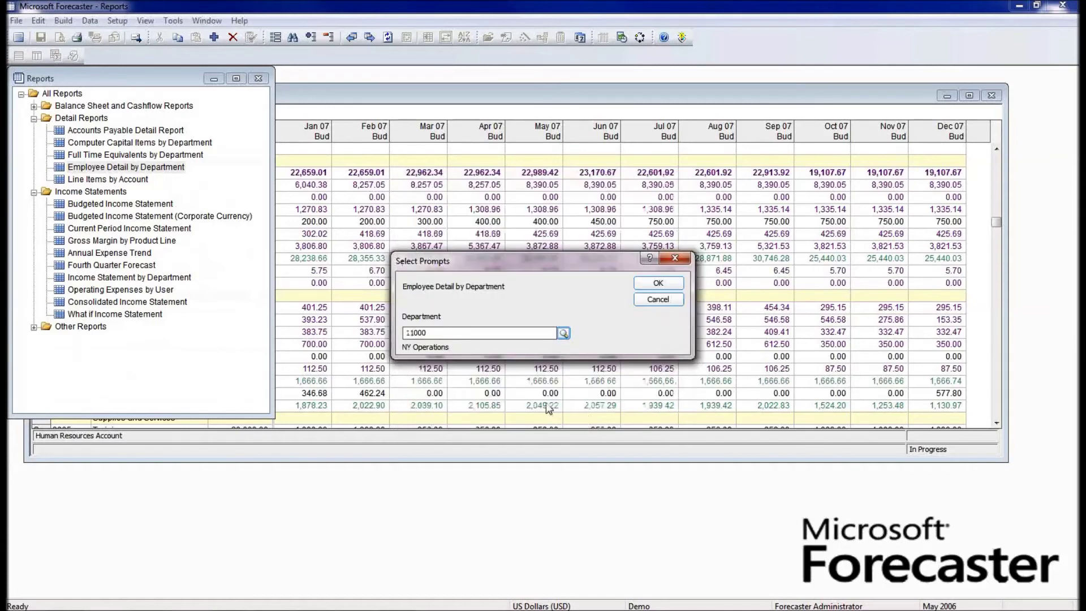
- Run the HR DETAIL employee report for NY Operations, review it, then close it
click(658, 283)
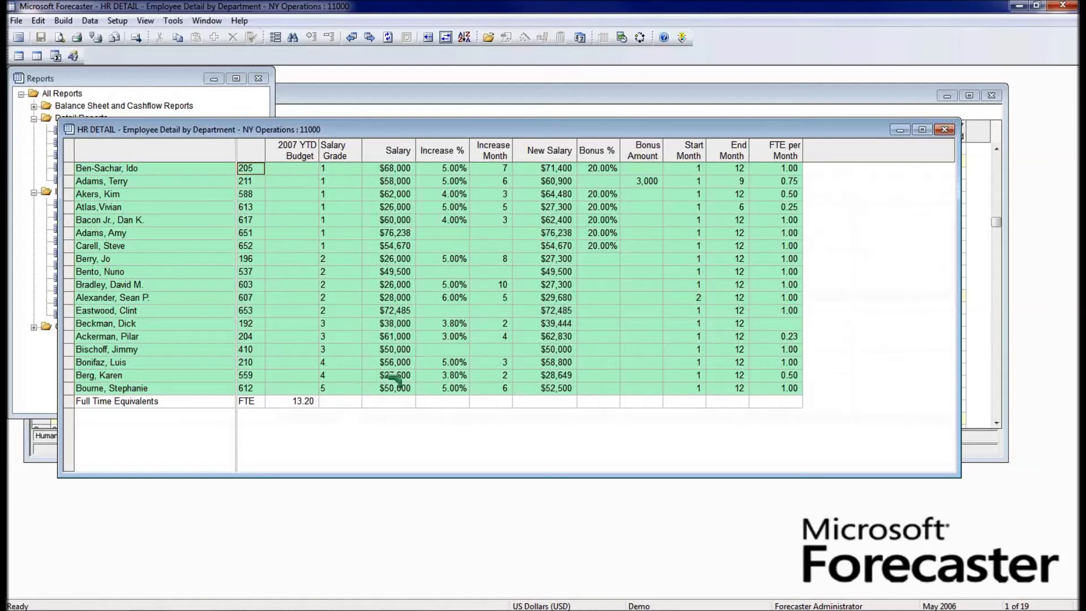
click(943, 131)
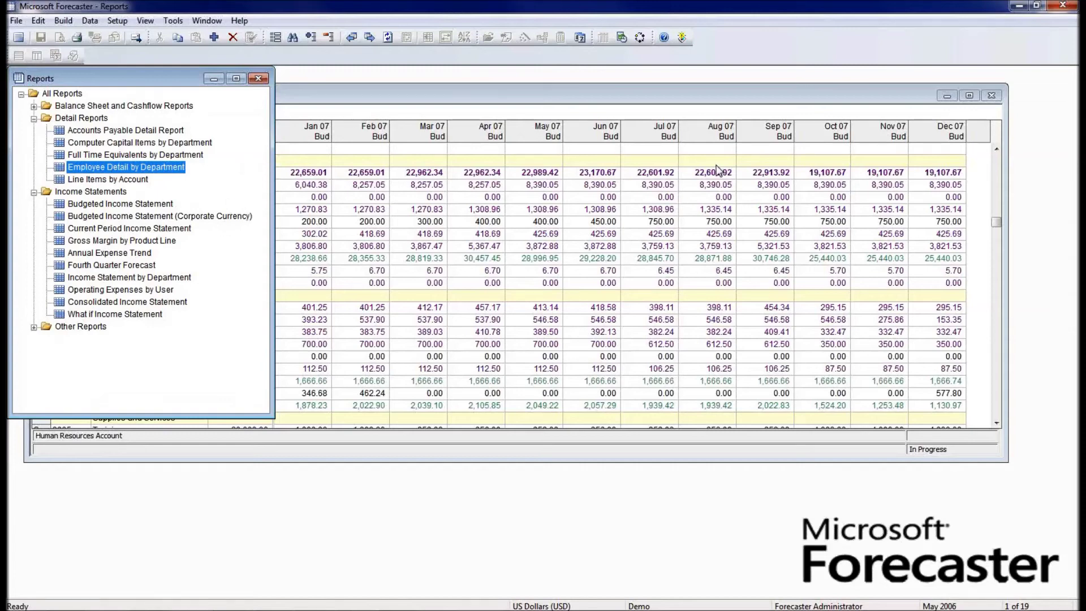
- Bring the BUDGET2007 NY Manufacturing grid to the front and nudge it slightly down
click(1035, 157)
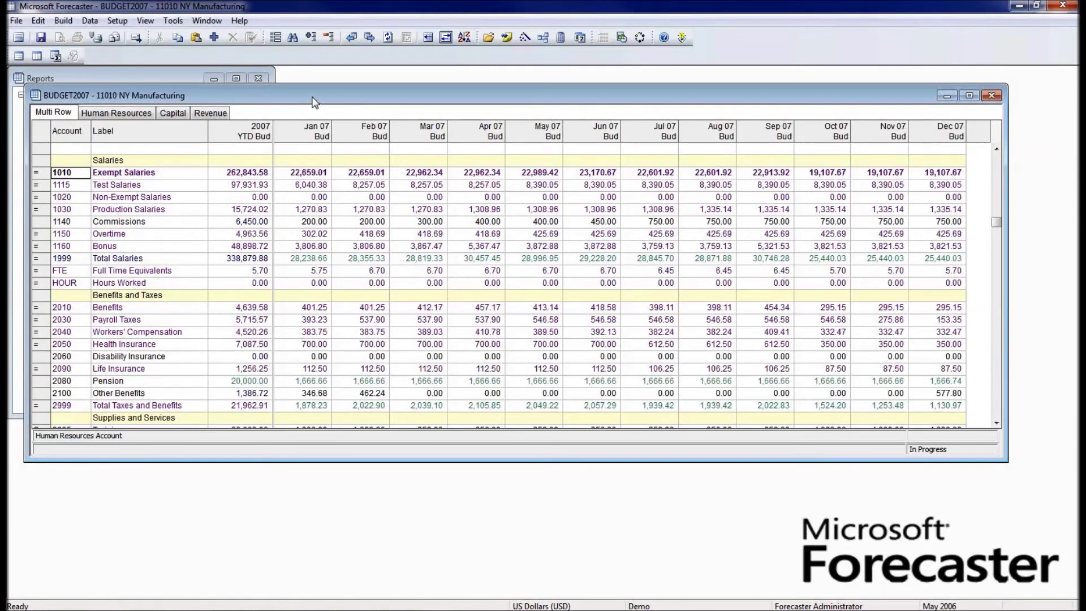
drag(314, 95, 314, 107)
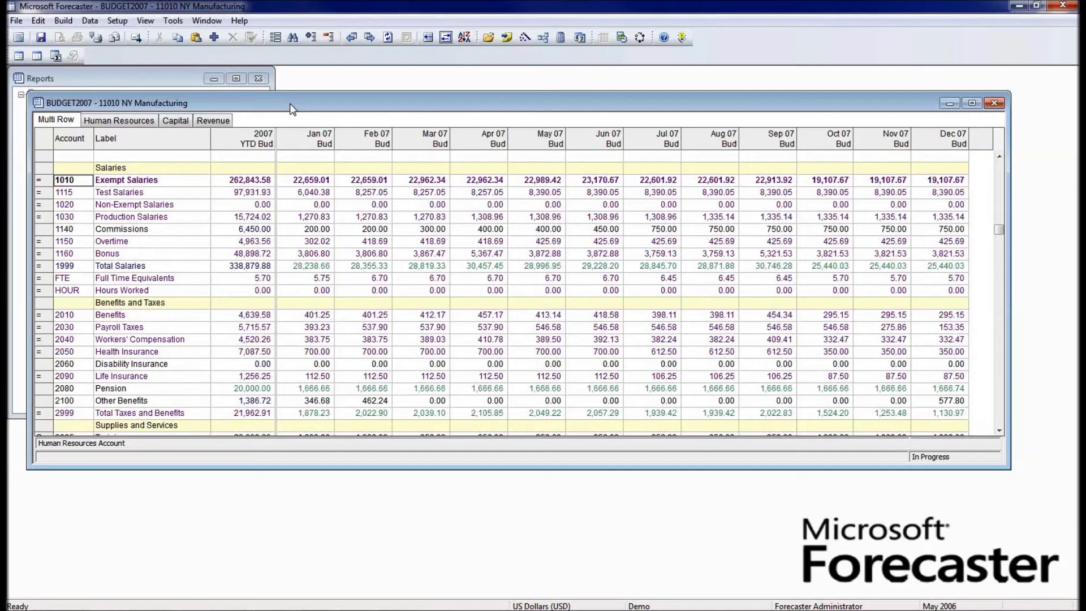
- Open the WHATIF2007 input set for data entry through Data > Input
click(94, 25)
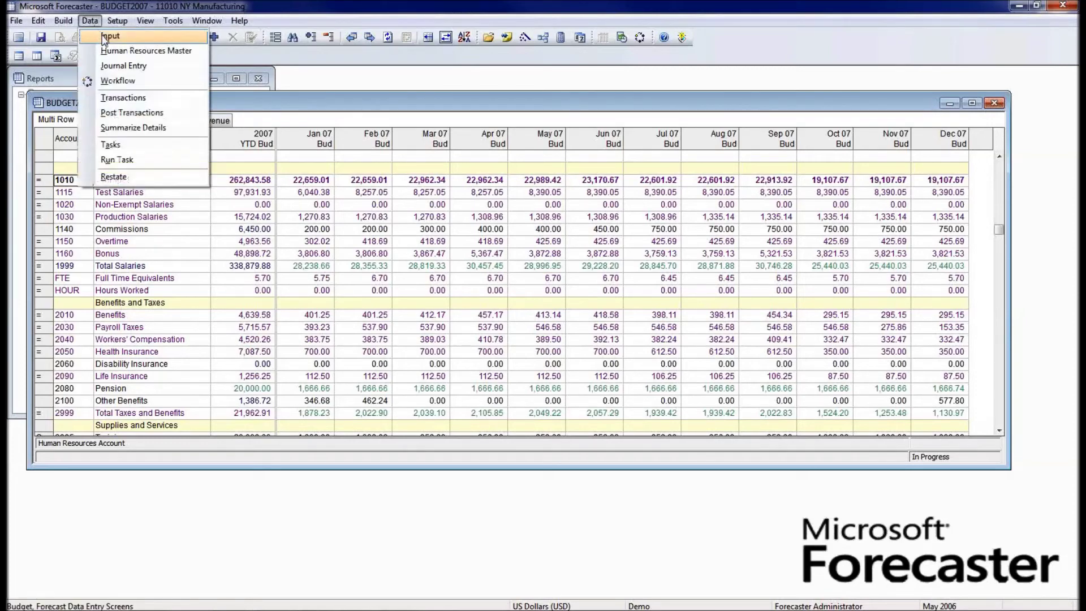
click(110, 36)
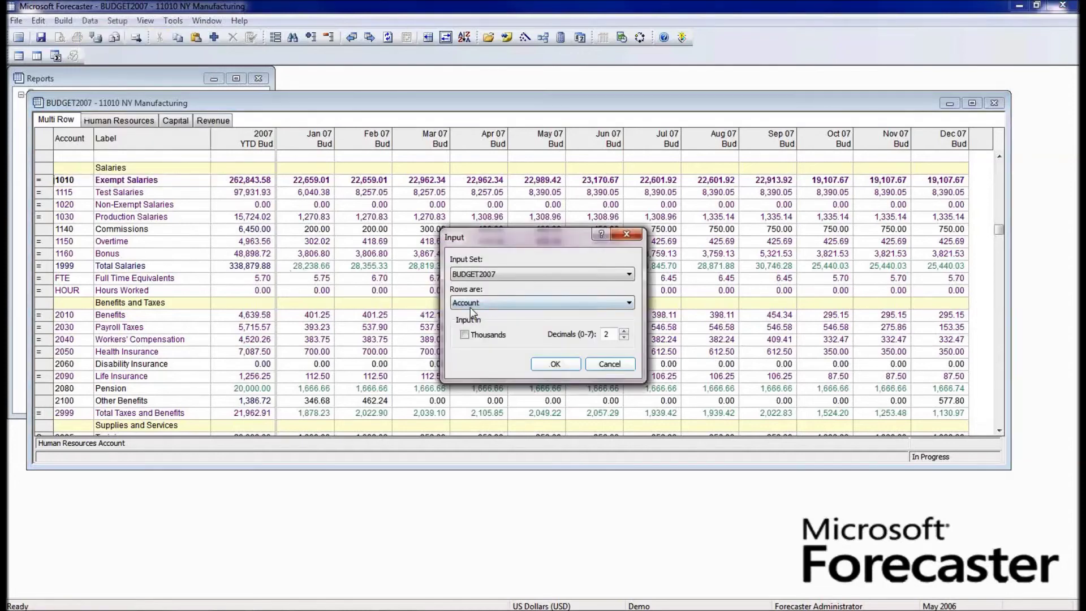
click(617, 277)
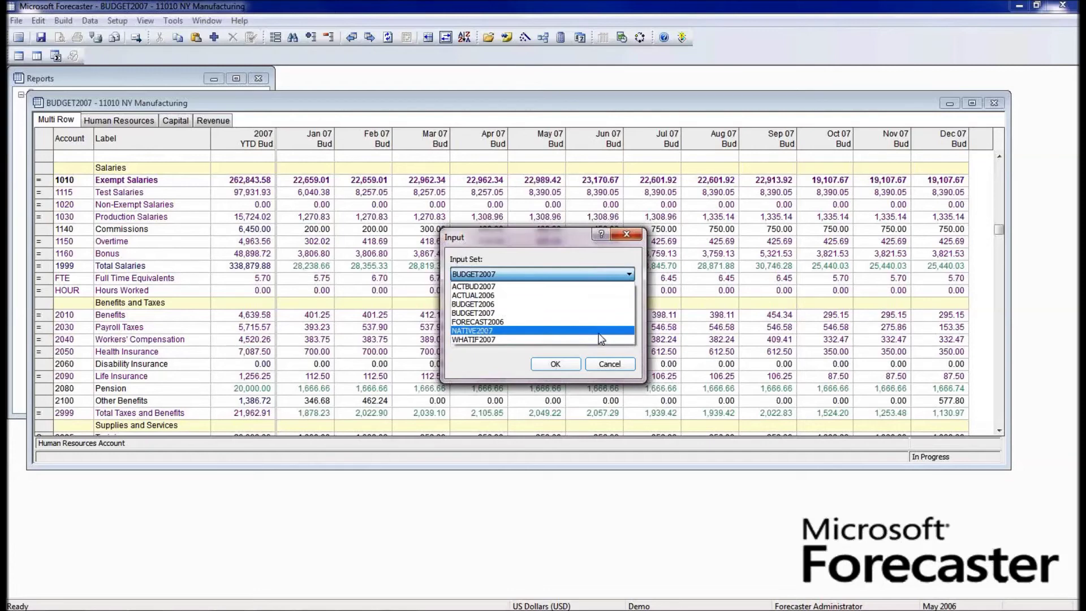
click(504, 339)
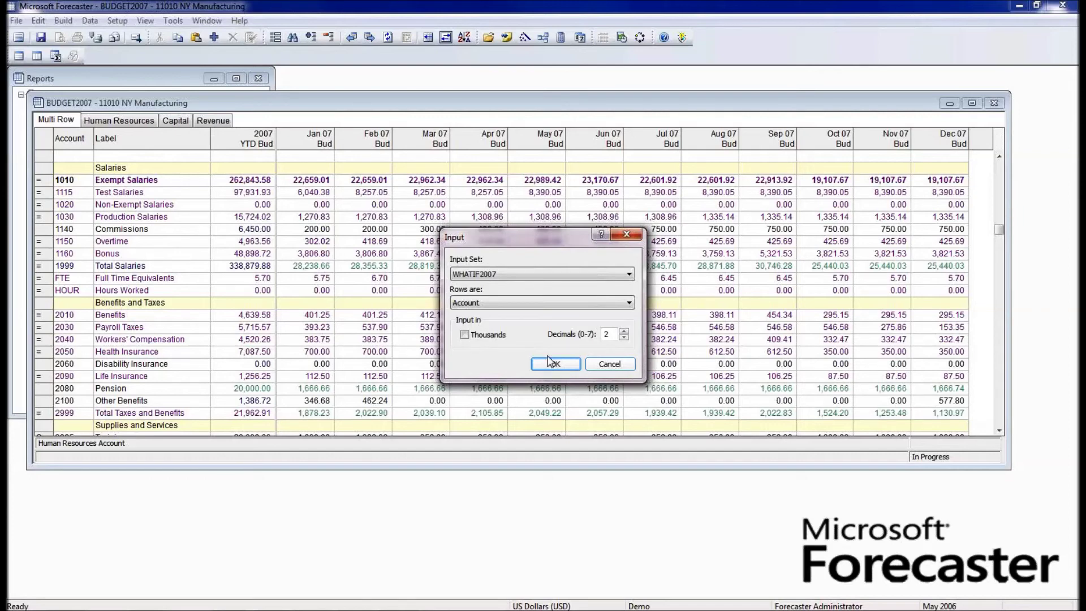
click(506, 276)
click(543, 365)
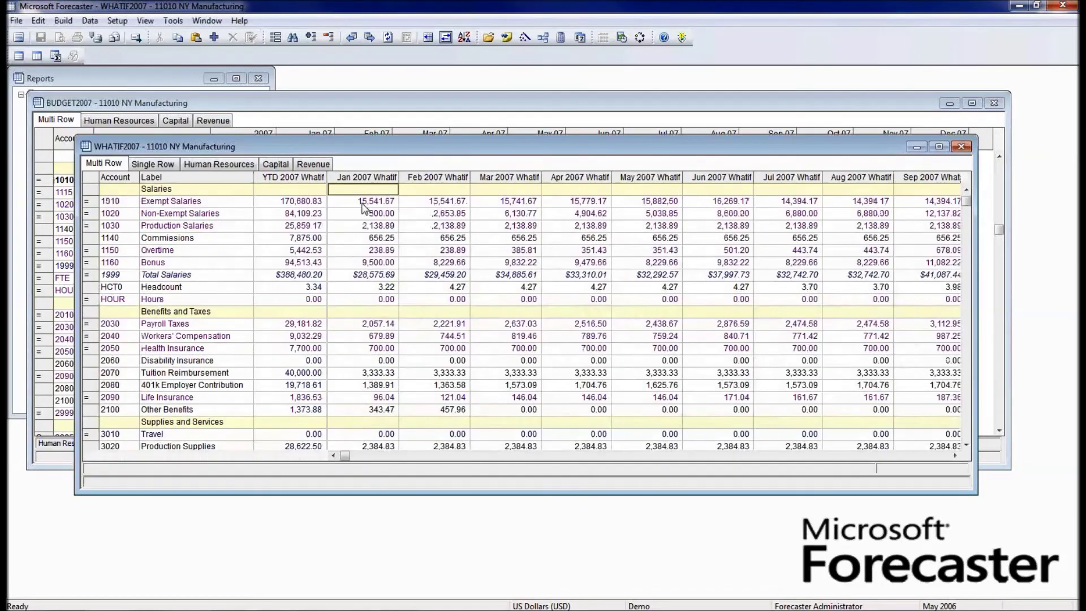
- Position the WHATIF2007 grid over the budget window and select the Commissions row
drag(320, 151, 533, 155)
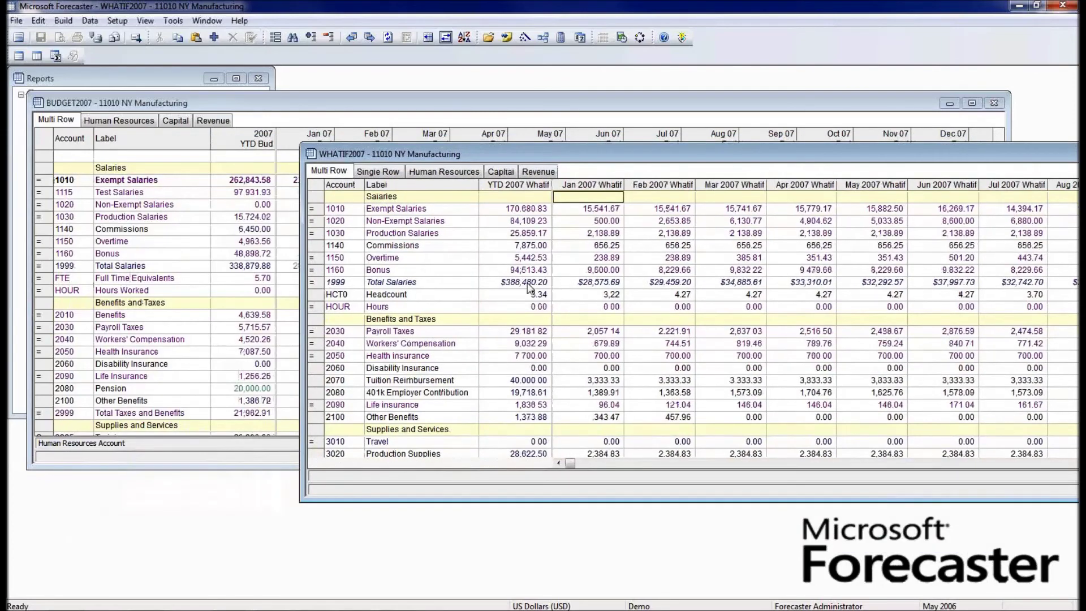
drag(518, 154, 292, 169)
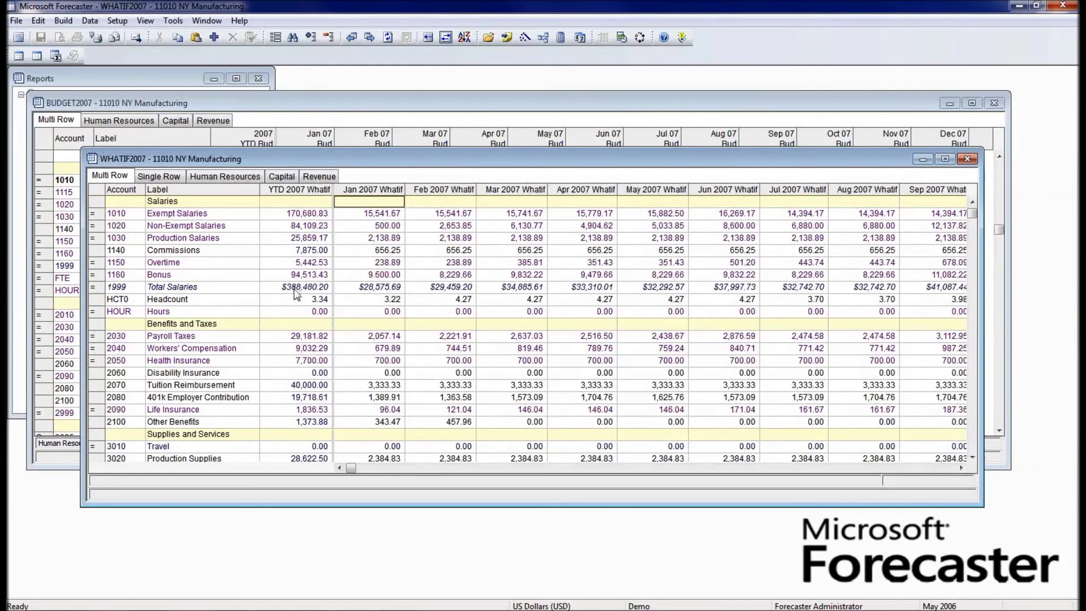
click(1042, 162)
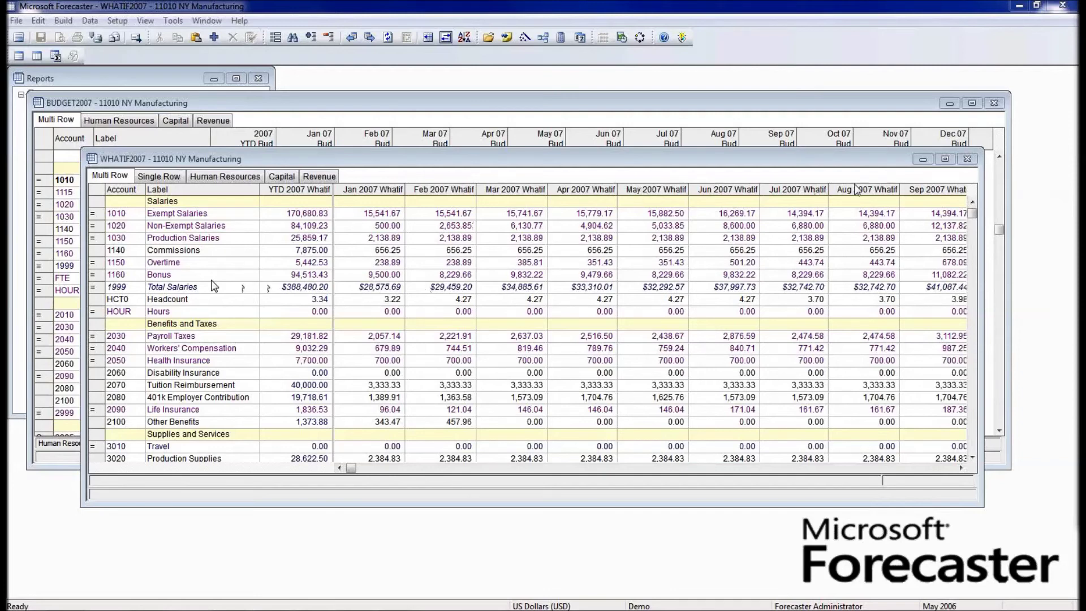
click(173, 253)
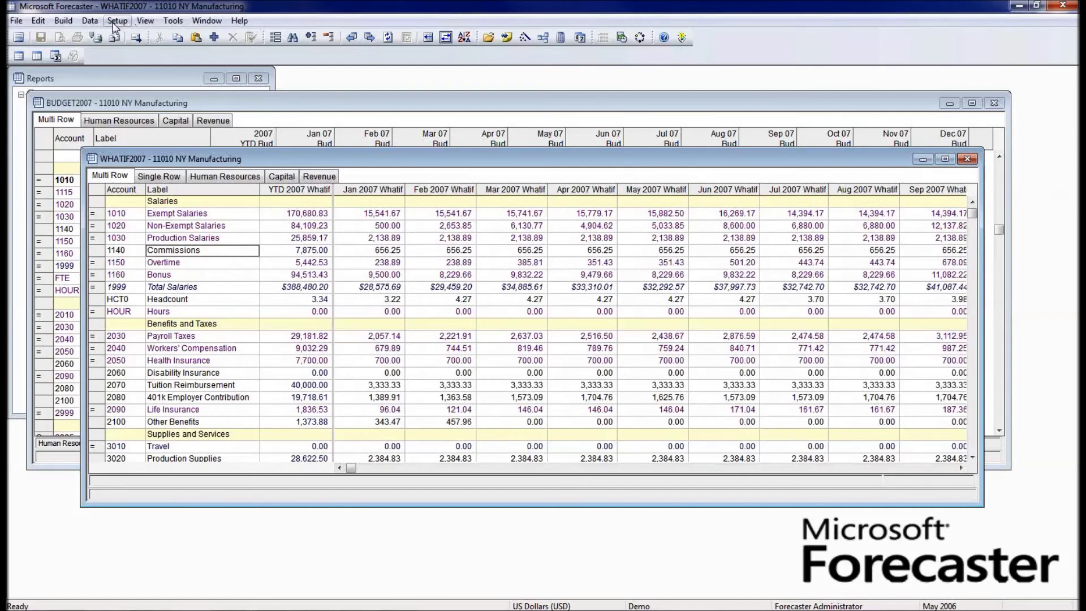
- Set up an adjustment for department 11010 NY Manufacturing and account 1140 Commissions
click(116, 22)
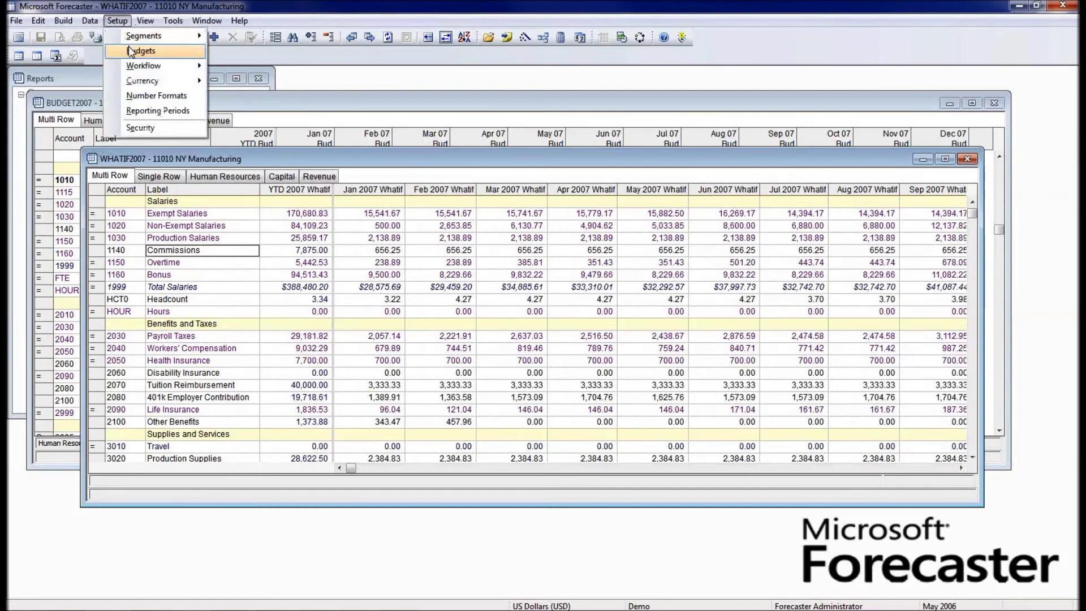
mouse_move(129, 49)
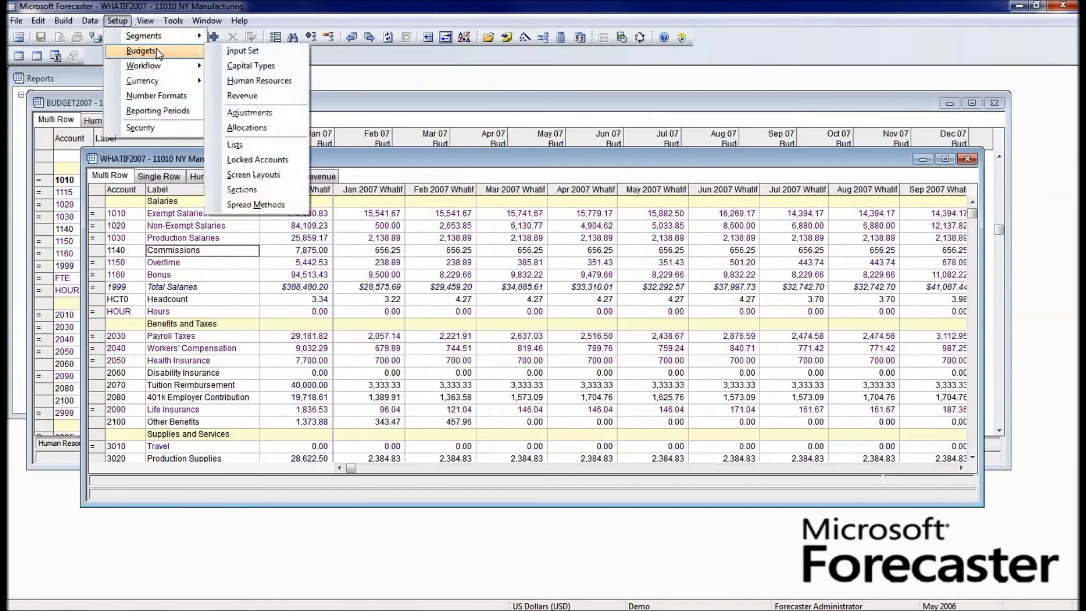
click(260, 114)
drag(418, 191, 450, 227)
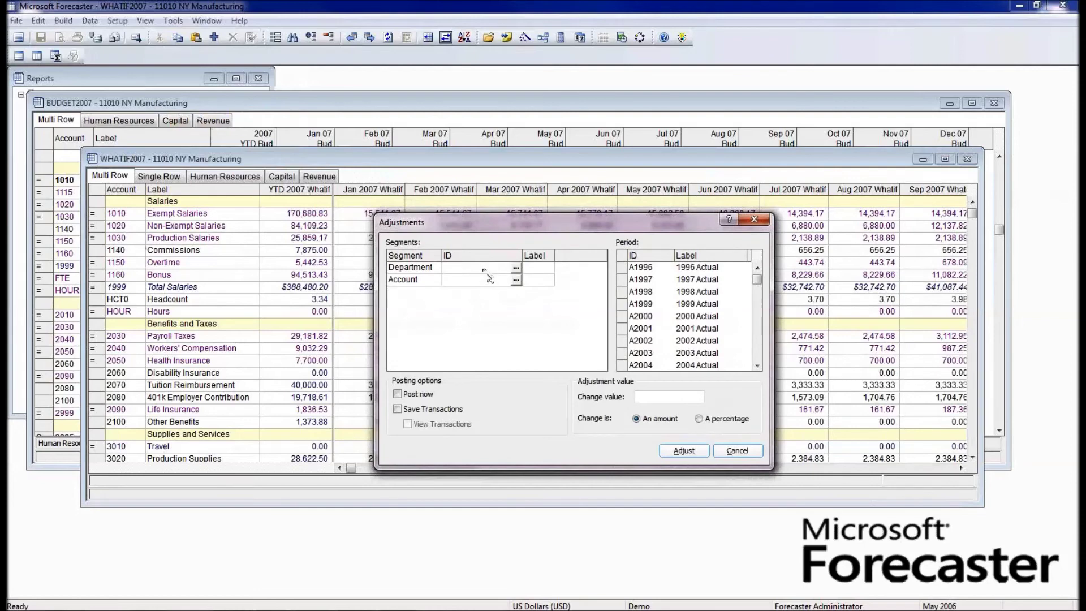
click(515, 268)
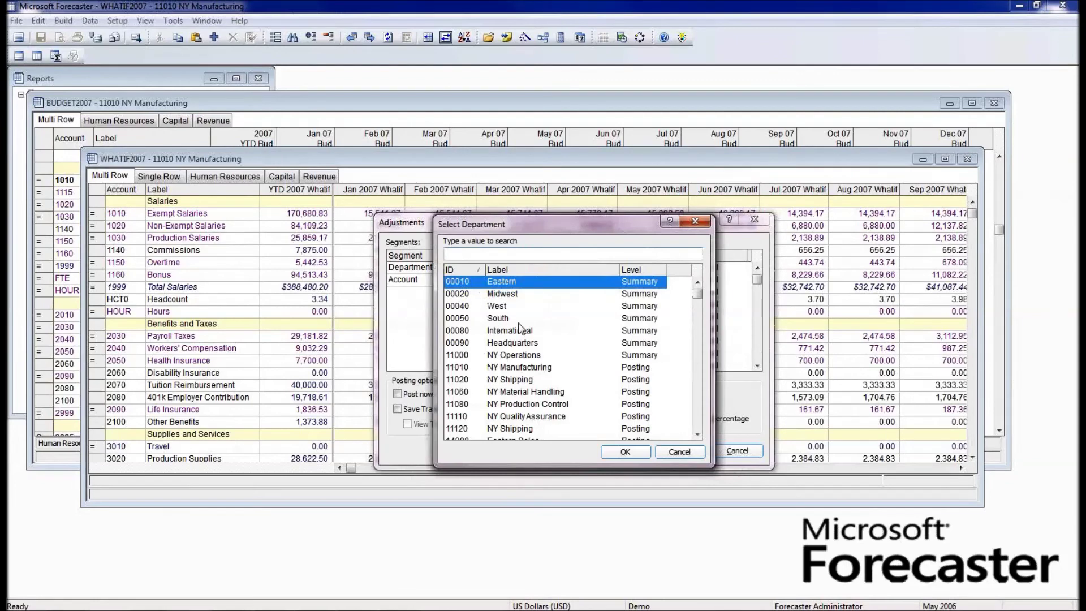
click(551, 355)
click(529, 368)
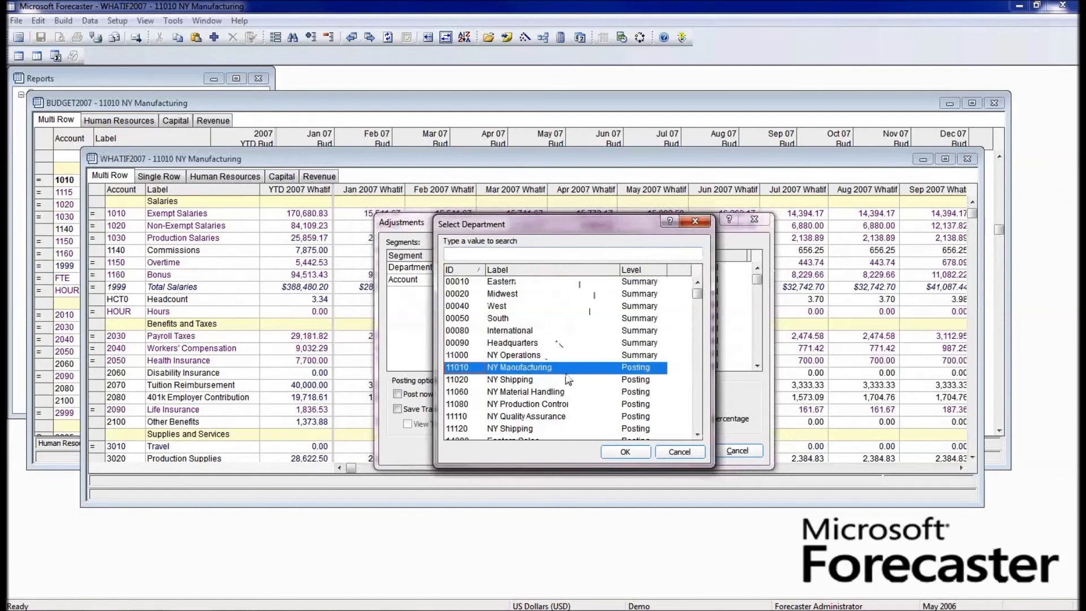
click(623, 452)
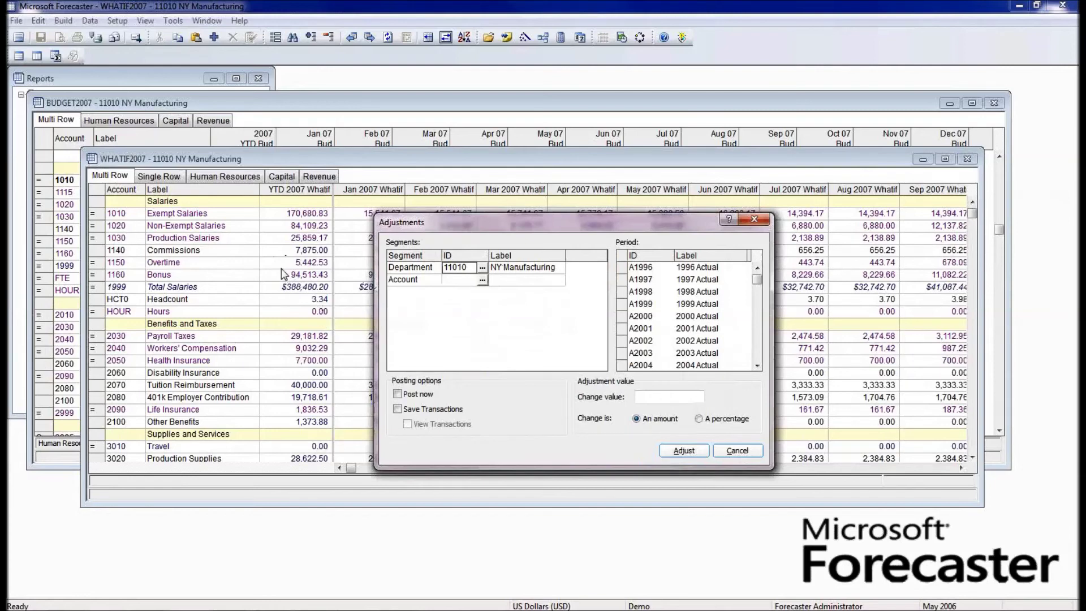
click(482, 281)
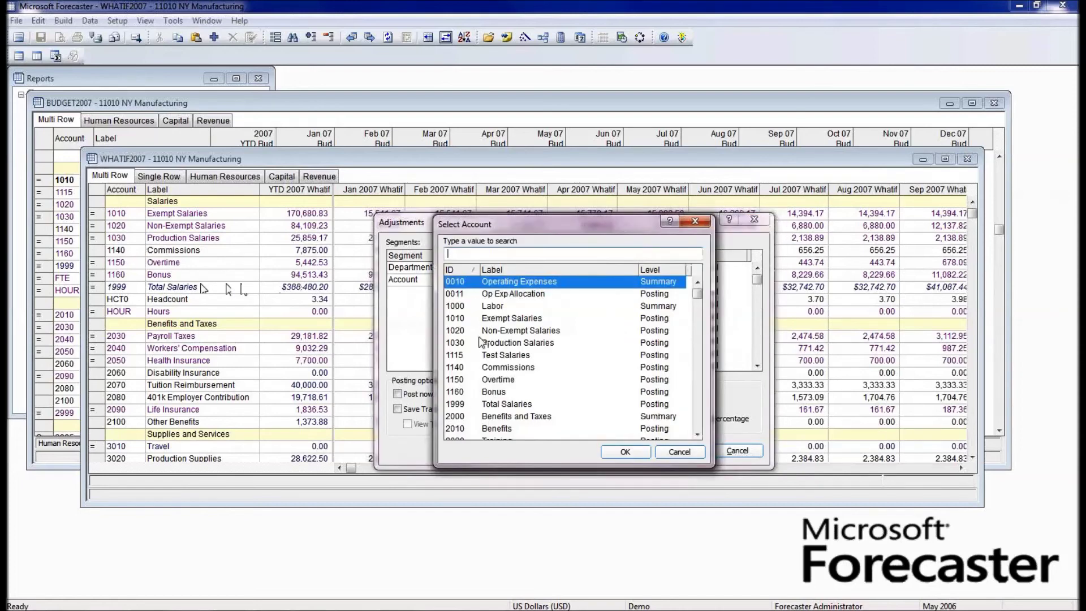
double_click(471, 368)
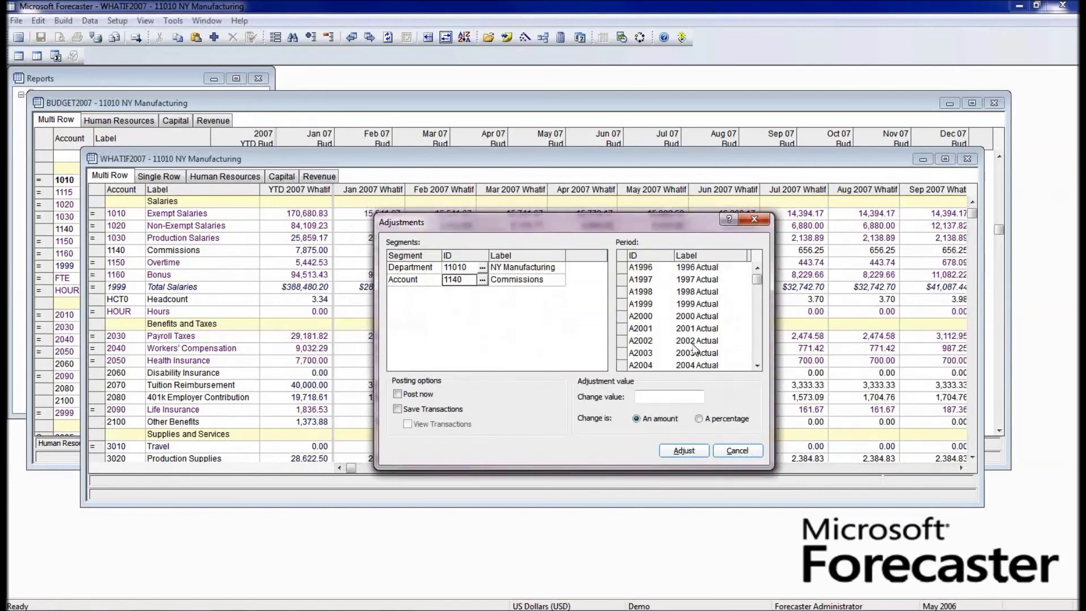
- Select the twelve Whatif periods W200701 through W200712 in the Period list
click(756, 346)
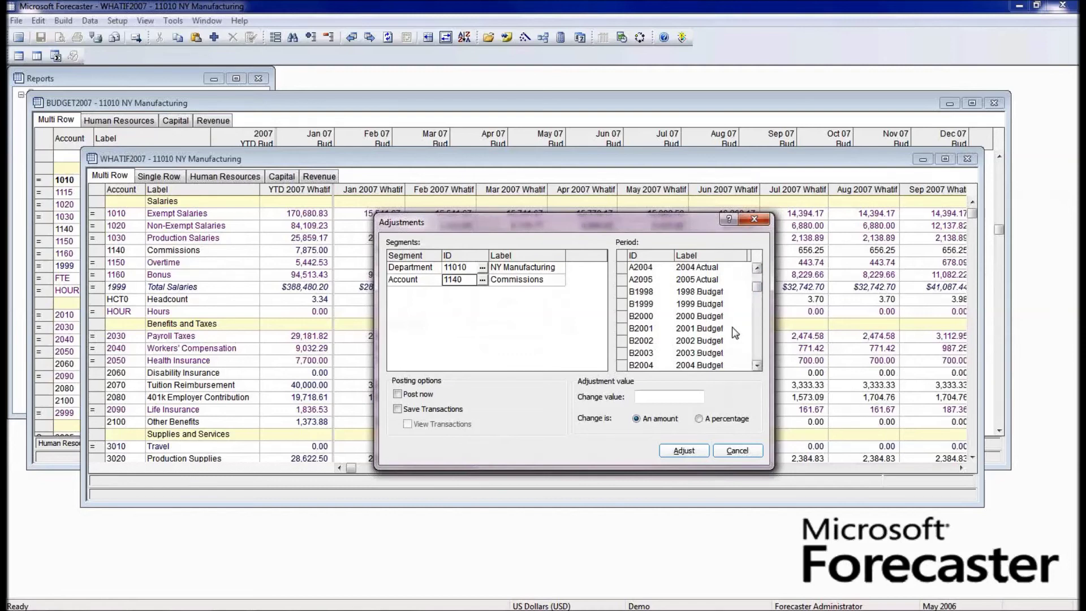
click(714, 295)
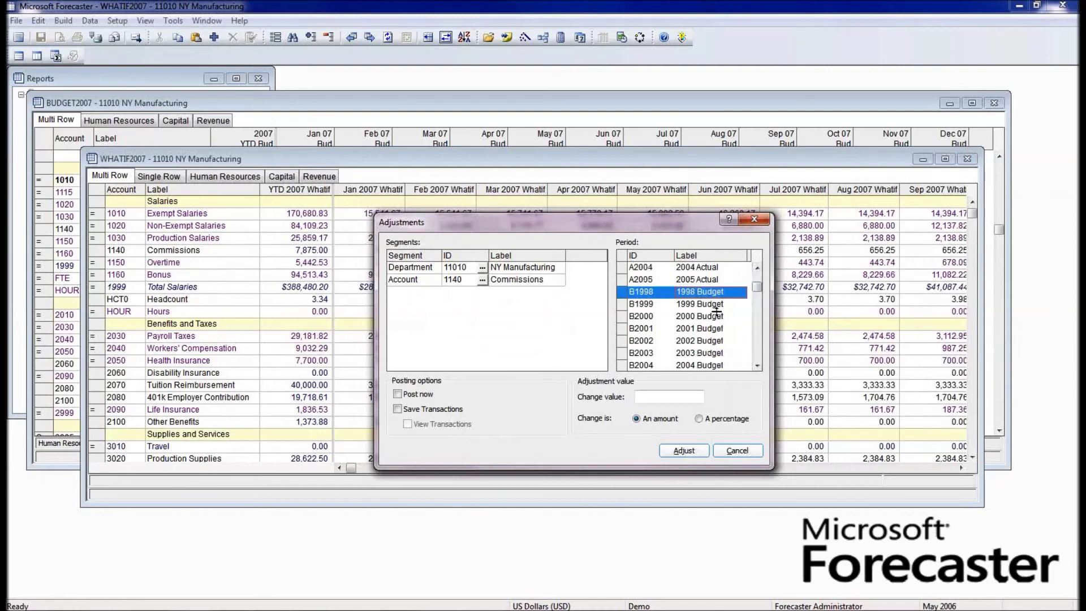
click(756, 347)
click(757, 347)
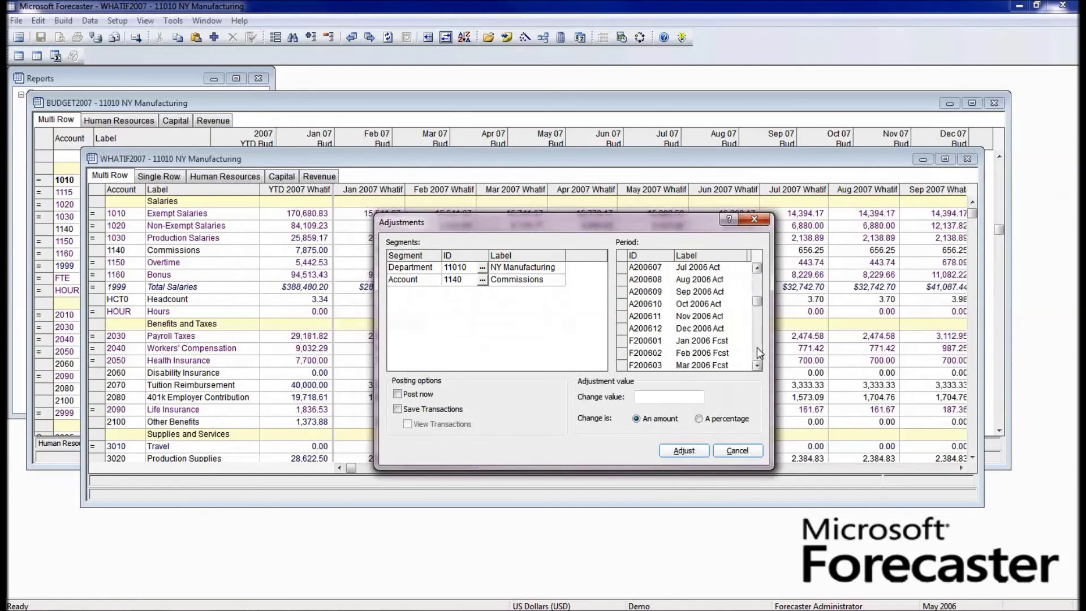
click(757, 348)
click(756, 347)
click(757, 347)
click(757, 347)
click(757, 347)
click(735, 292)
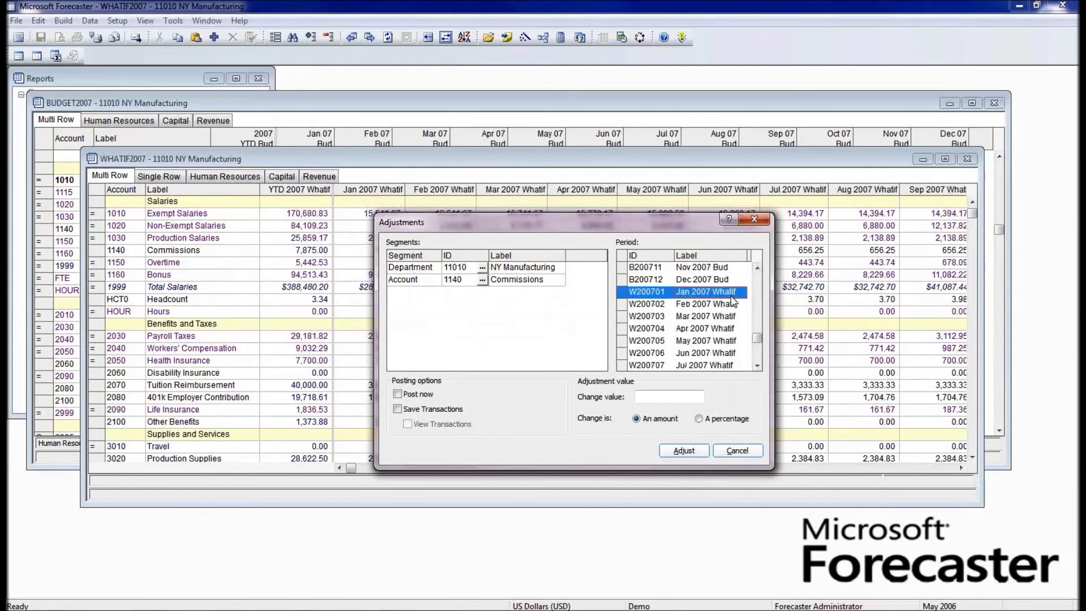
key(shift+Down)
key(shift+Down)
key(shift+Down)
key(shift+Down)
key(shift+Down)
key(shift+Down)
key(shift+Down)
key(shift+Down)
key(shift+Down)
key(shift+Down)
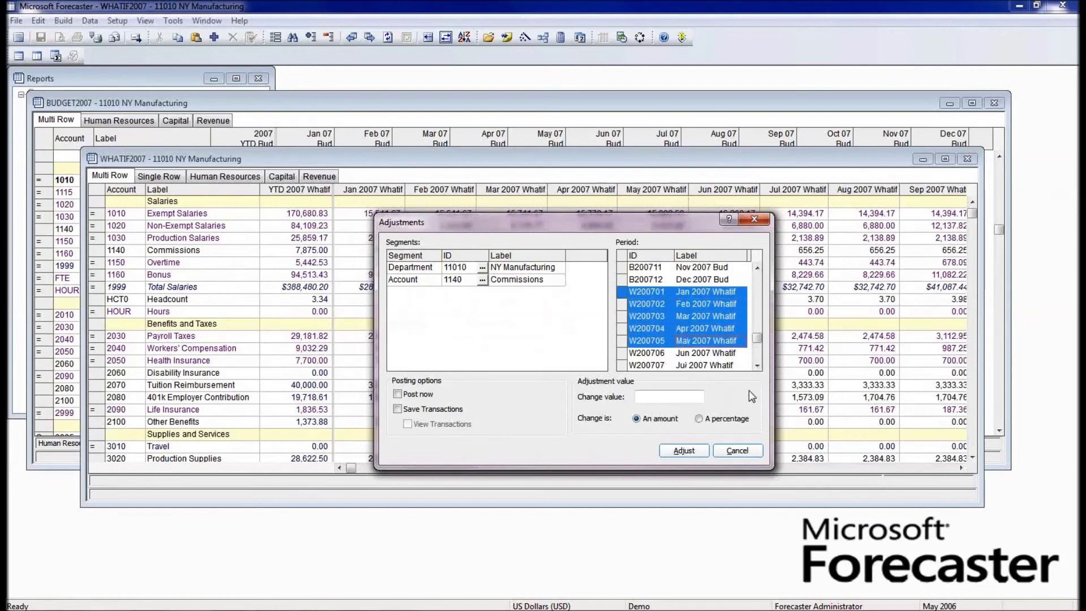
key(shift+Down)
key(shift+Down)
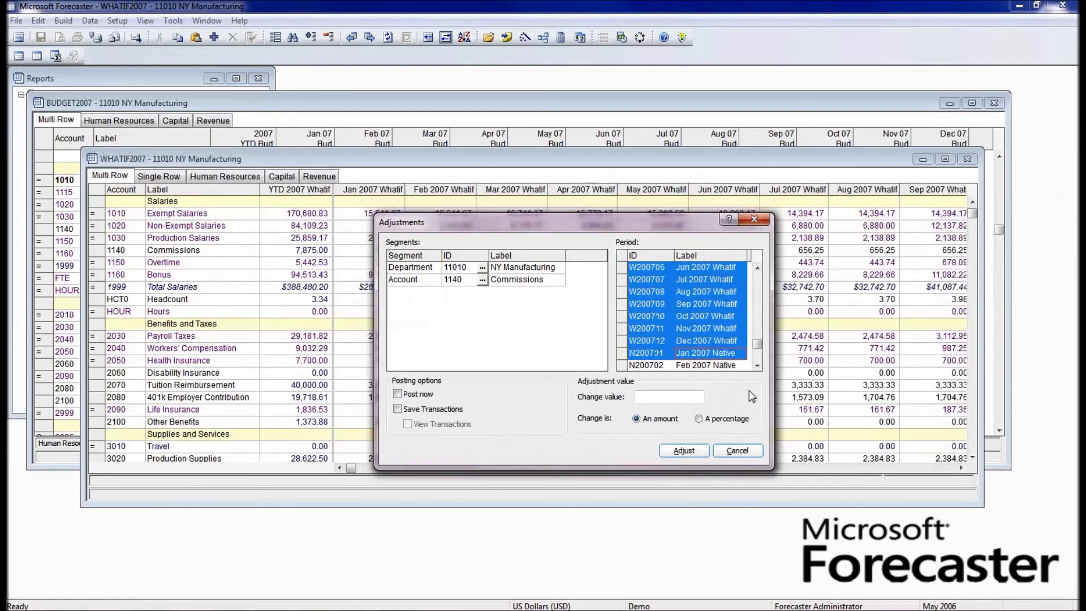
key(shift+Up)
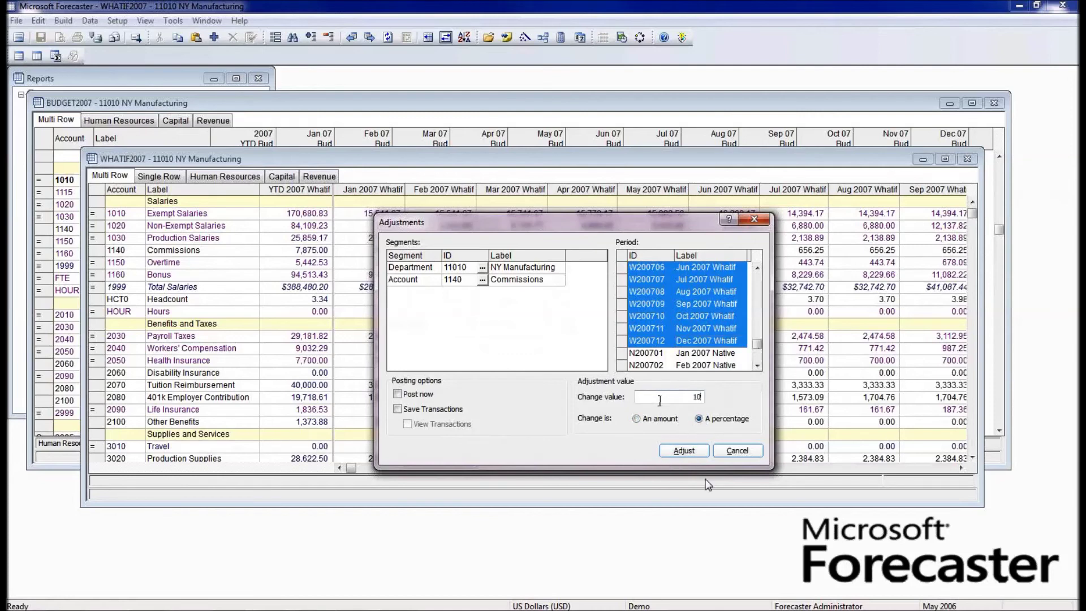
- Enter a 10.00 percent change and enable Save Transactions and View Transactions
text(.00)
click(412, 409)
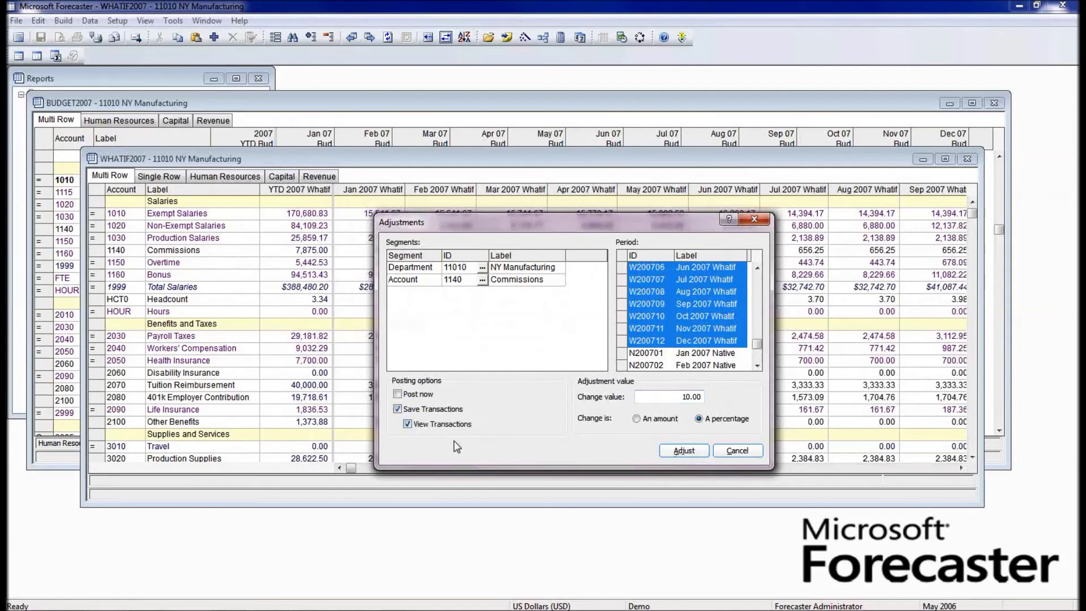
click(407, 423)
- Apply the adjustment, review the twelve 721.88 Commissions transactions, and close the list
click(684, 451)
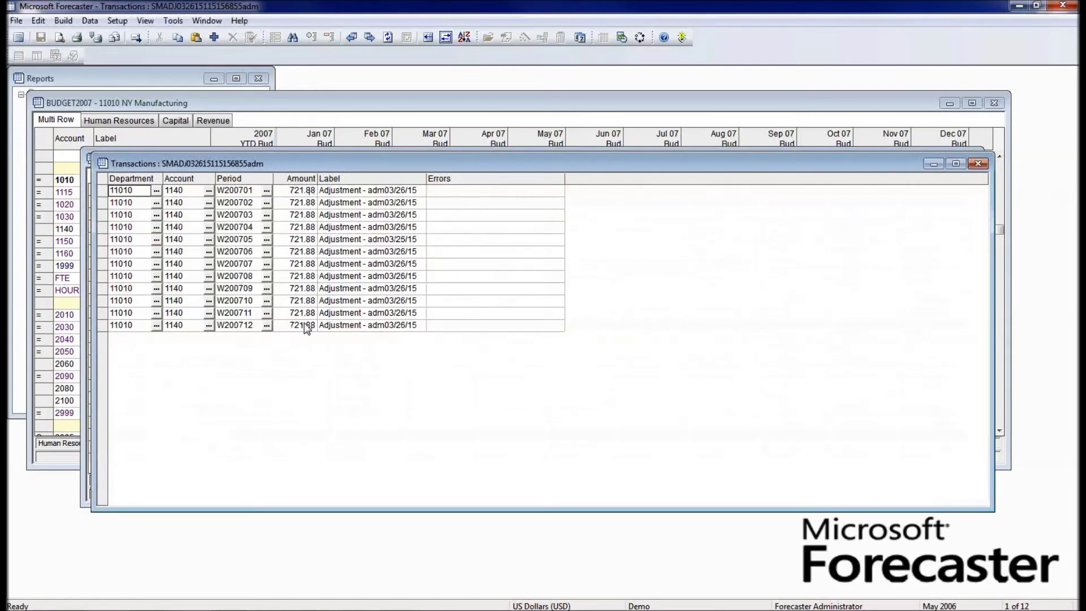
click(978, 166)
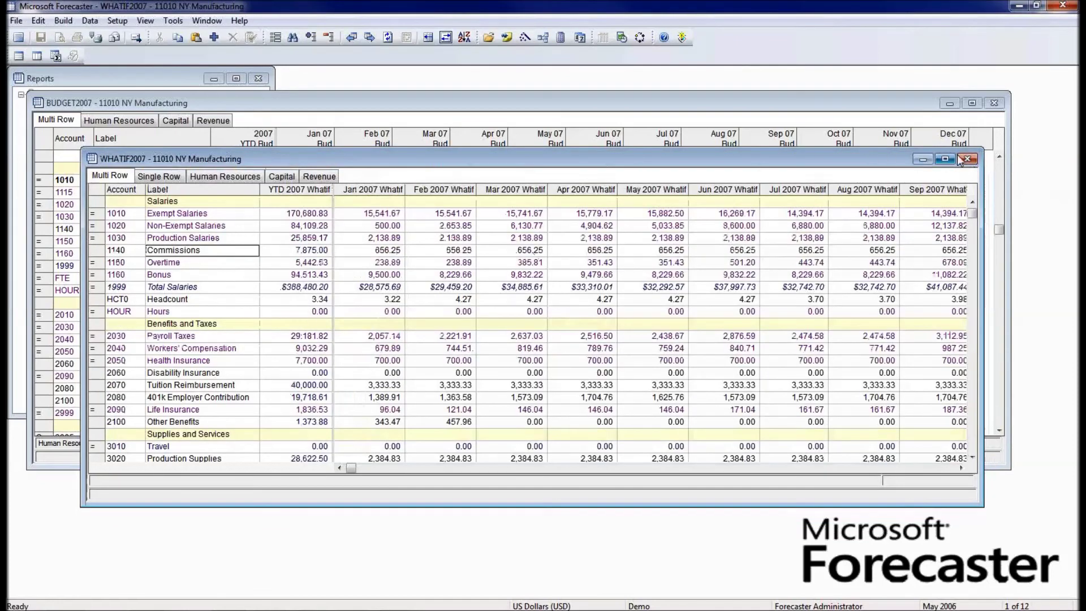
- Close the WHATIF2007 window and post the Commissions adjustment batch
key(Right)
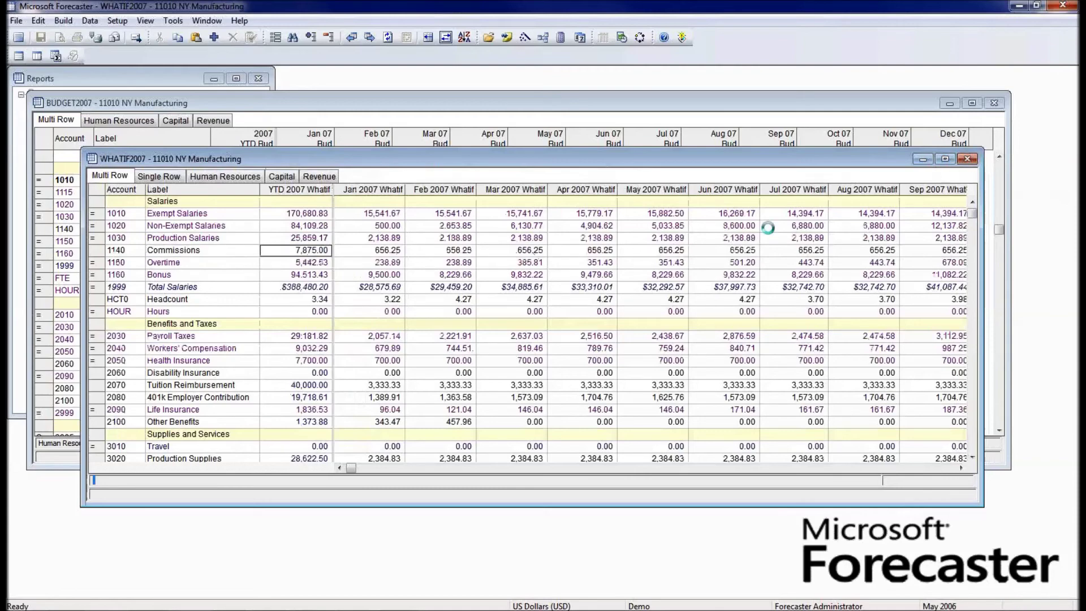
click(967, 159)
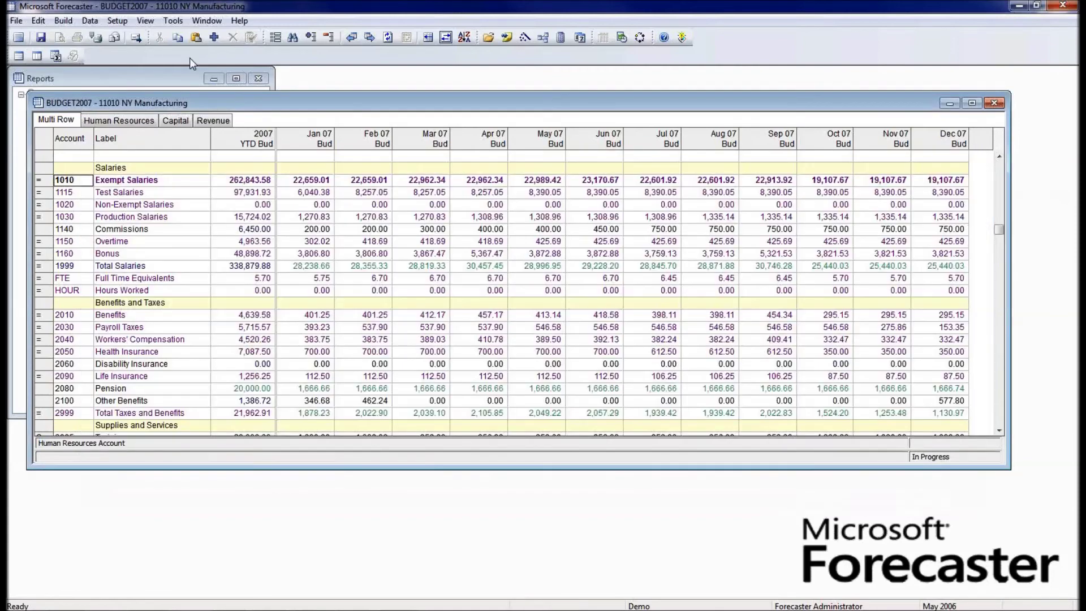
click(90, 21)
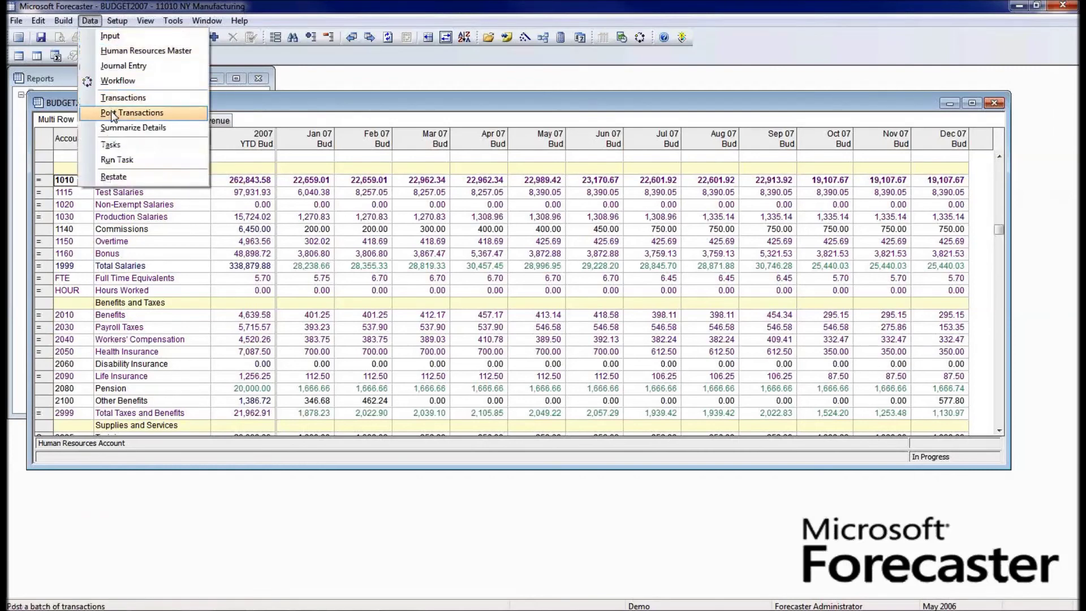
click(113, 113)
click(405, 249)
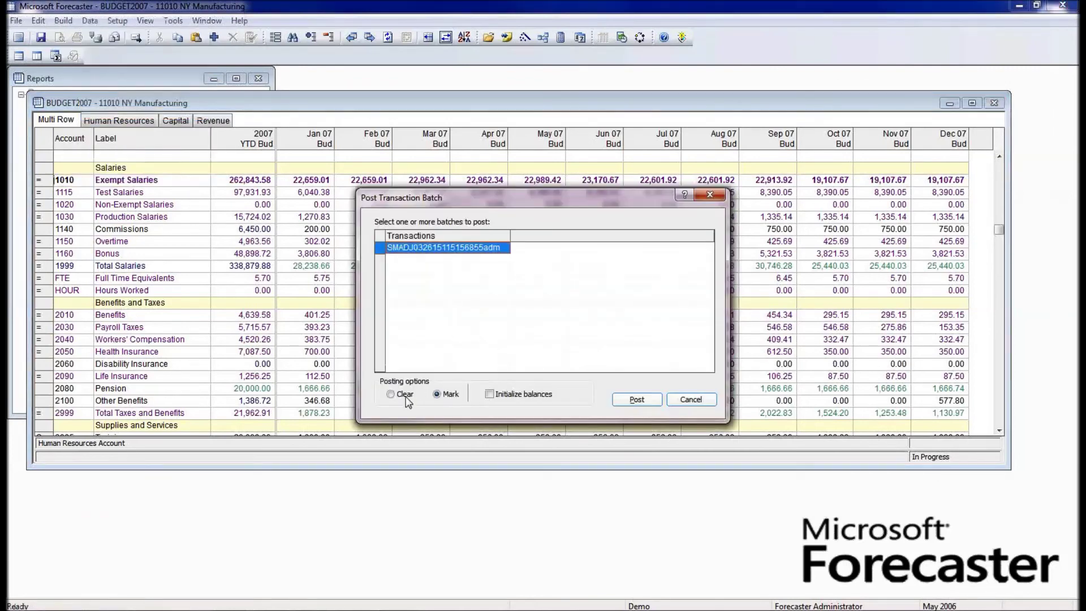
click(628, 402)
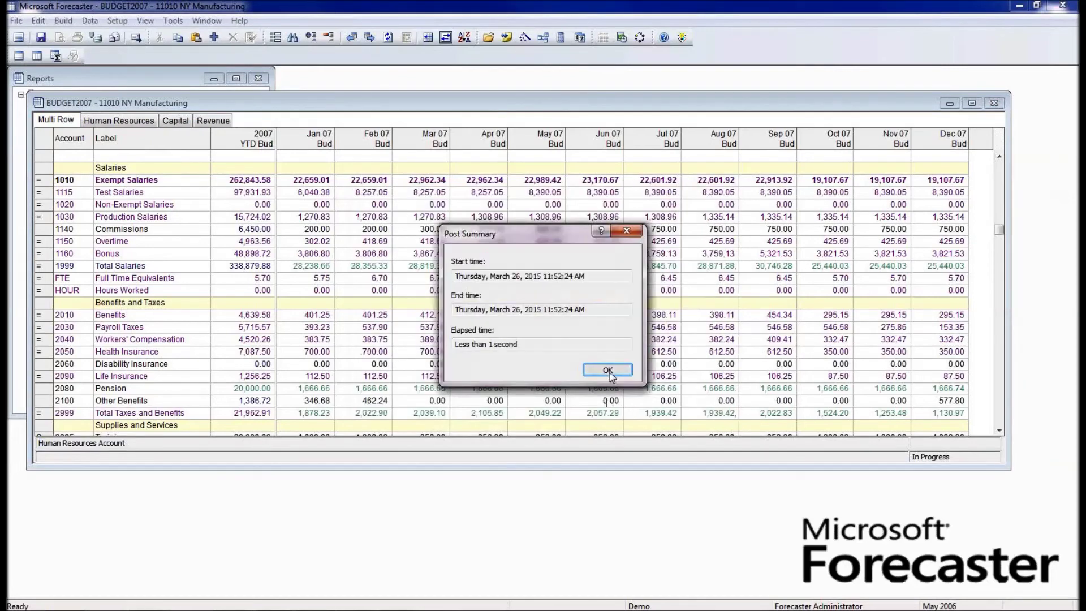
click(608, 371)
click(90, 21)
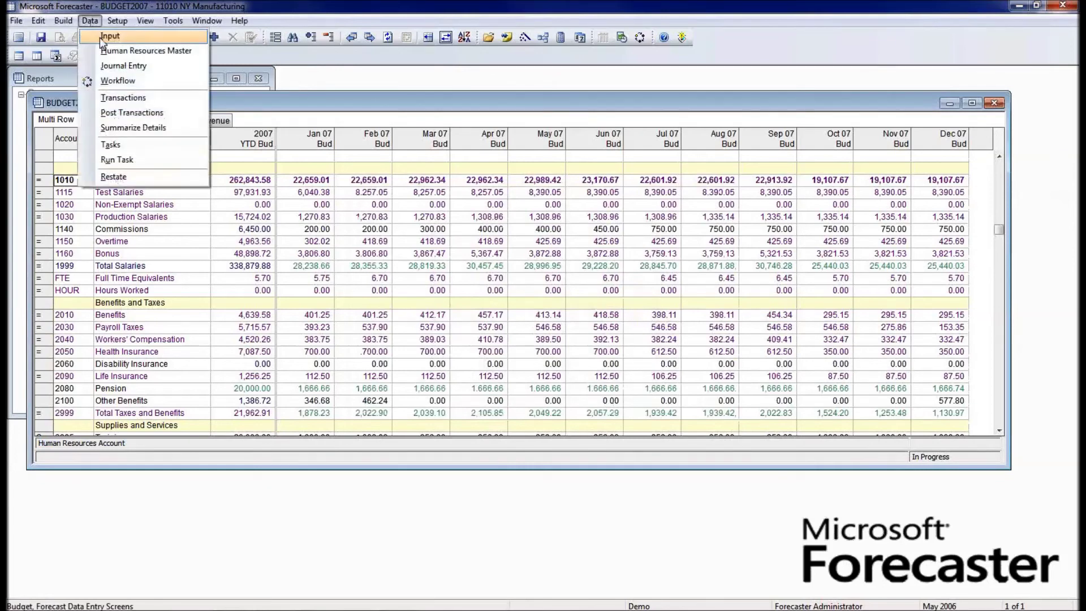
- Reopen WHATIF2007 and check Commissions at 721.88 monthly and 8,662.50 year-to-date
click(101, 36)
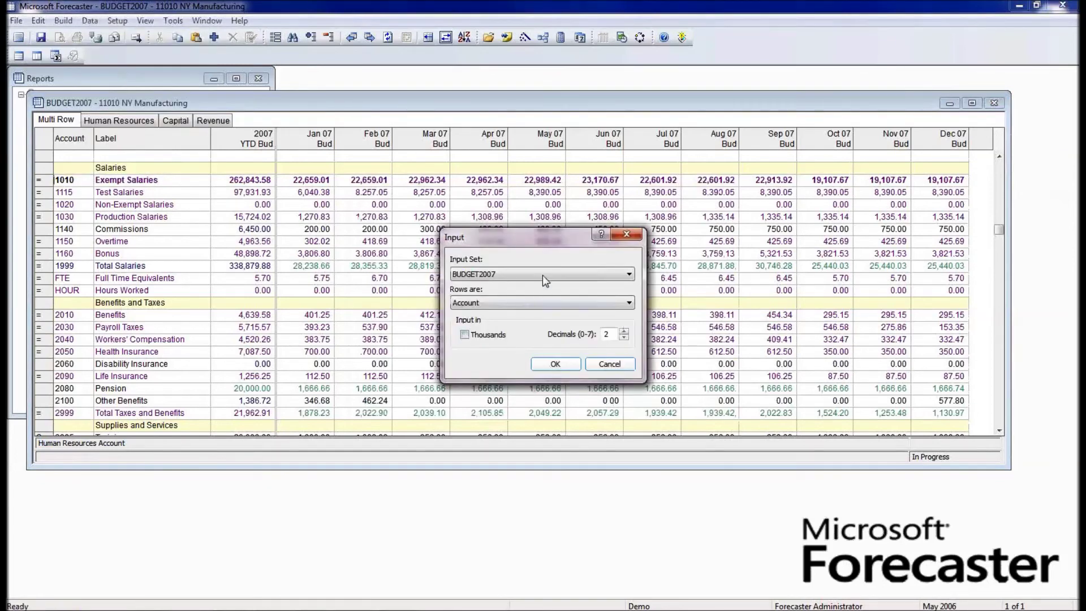
click(543, 275)
click(542, 321)
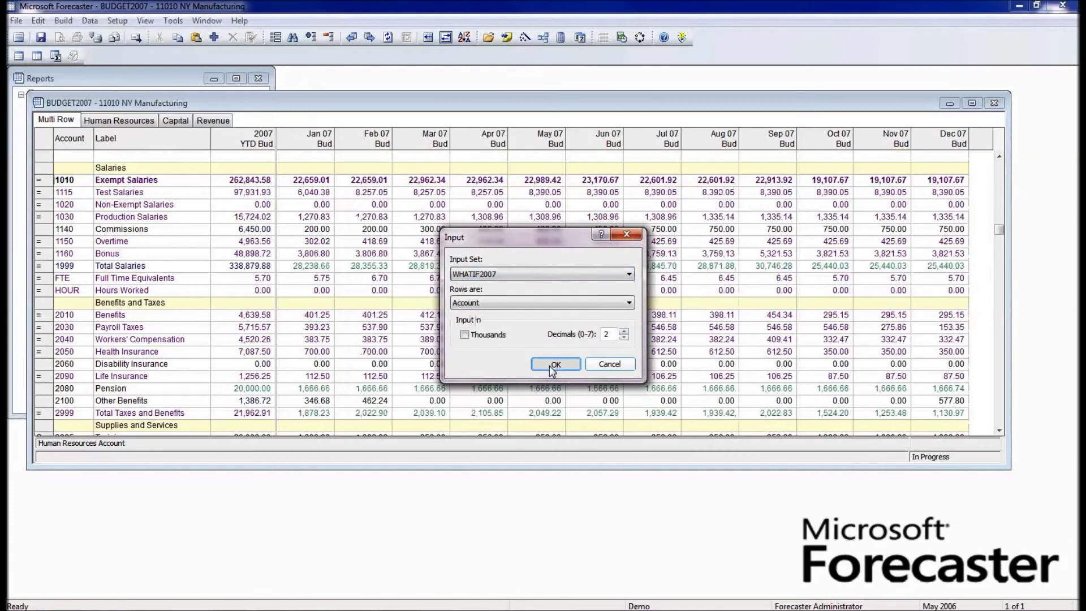
click(552, 367)
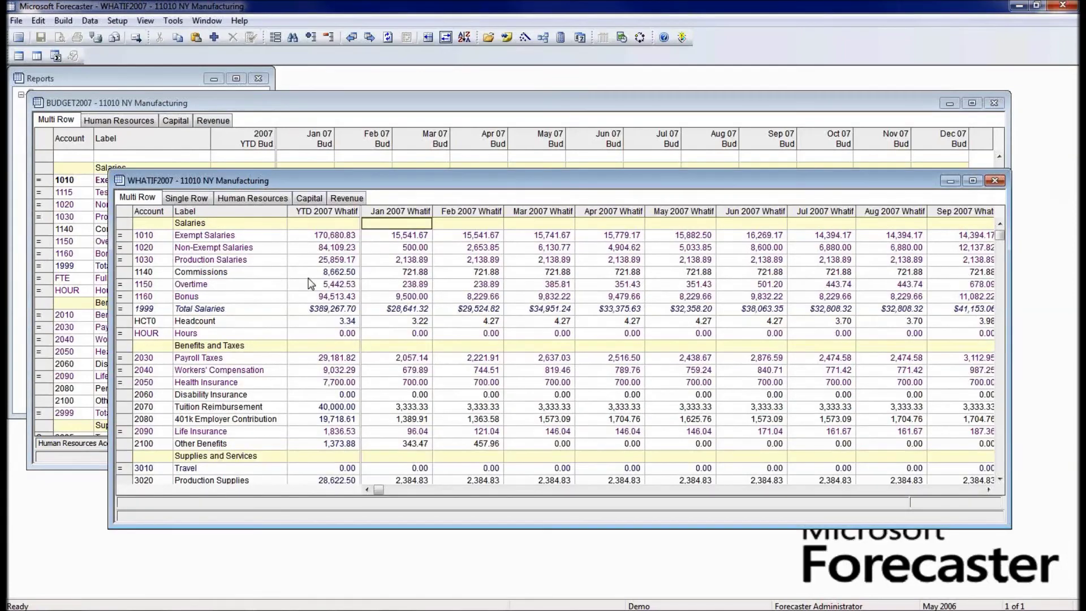
click(324, 274)
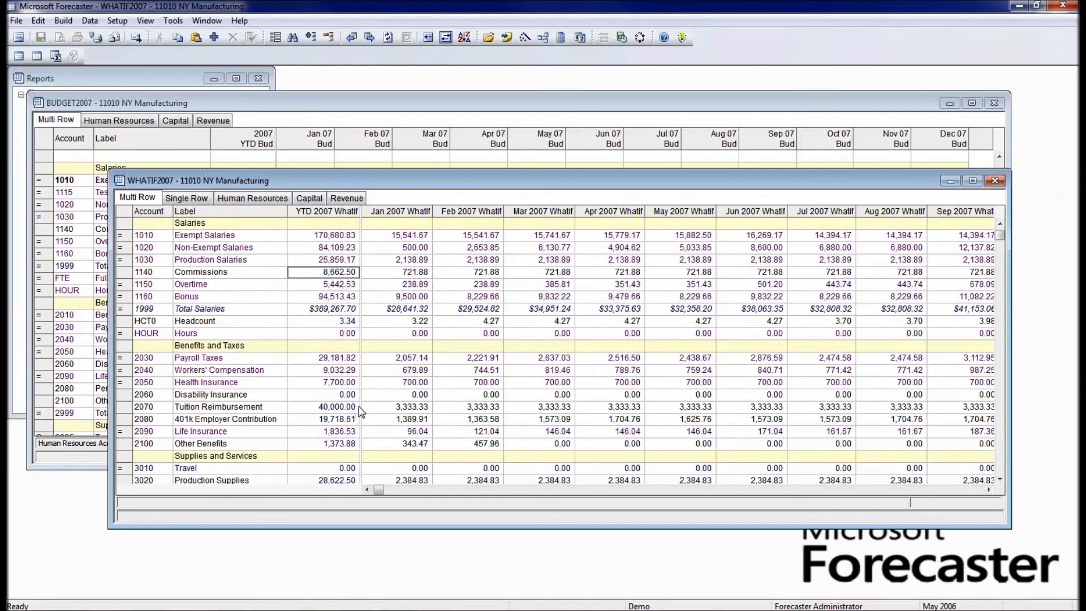
scroll(354, 414, down, 1)
scroll(354, 413, down, 17)
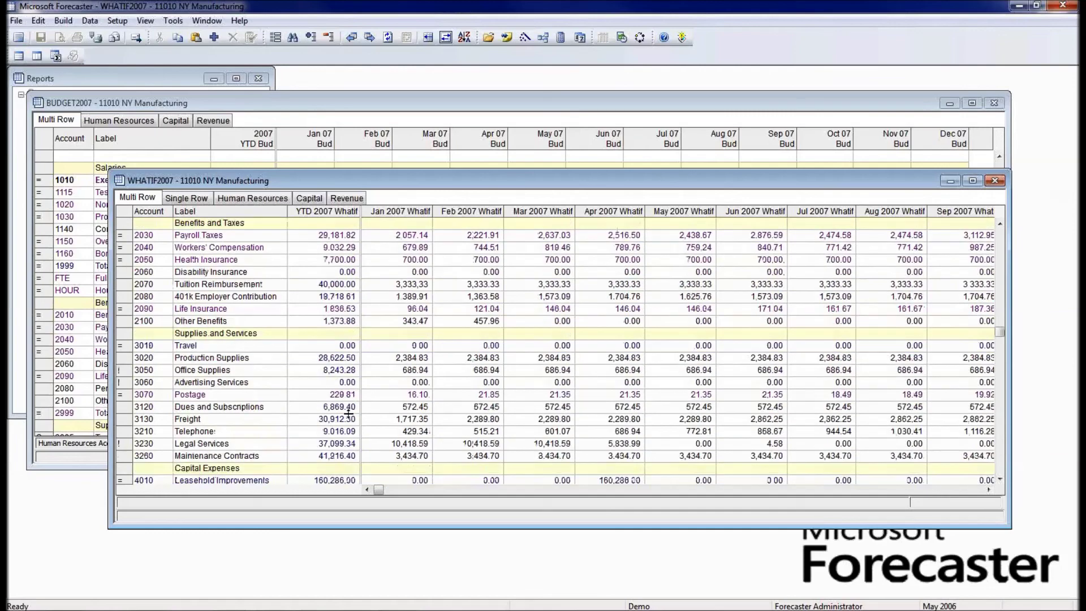
scroll(348, 414, down, 6)
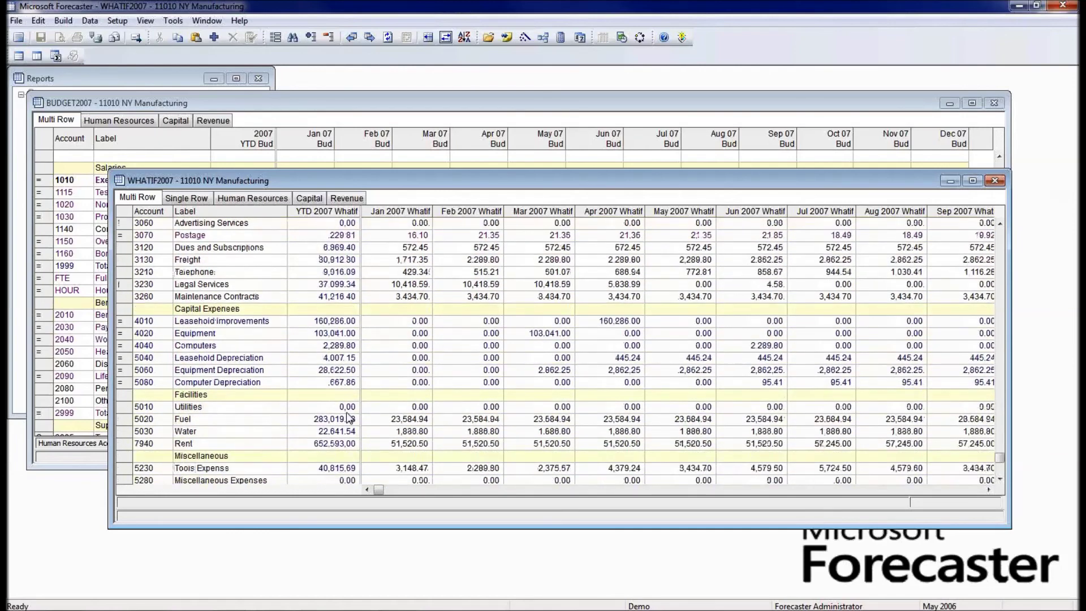
scroll(346, 413, up, 20)
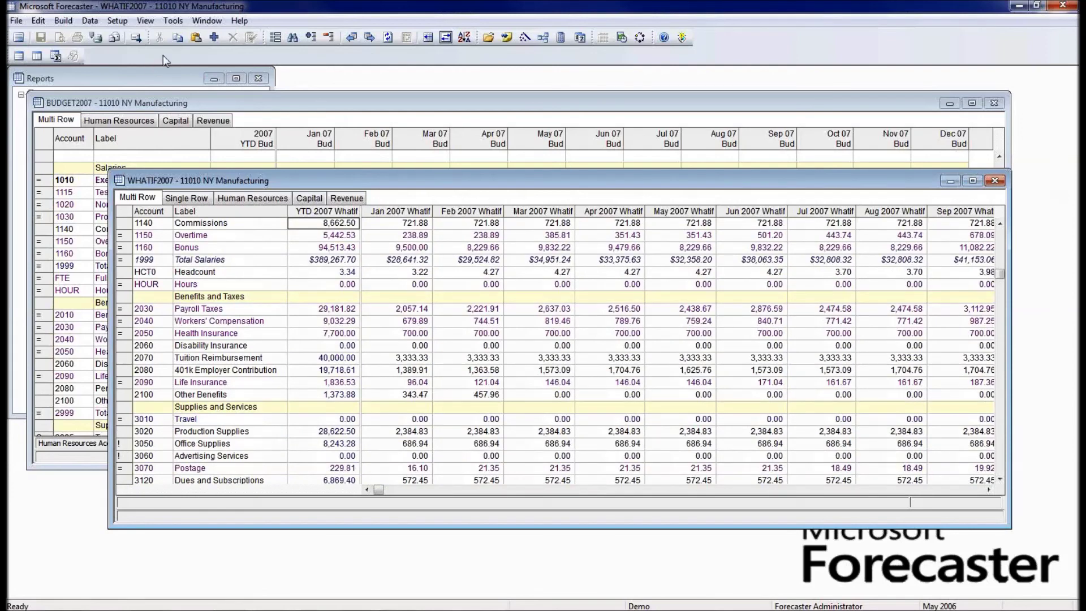
- Run the What if Income Statement for department 11000 and enlarge its window
click(57, 77)
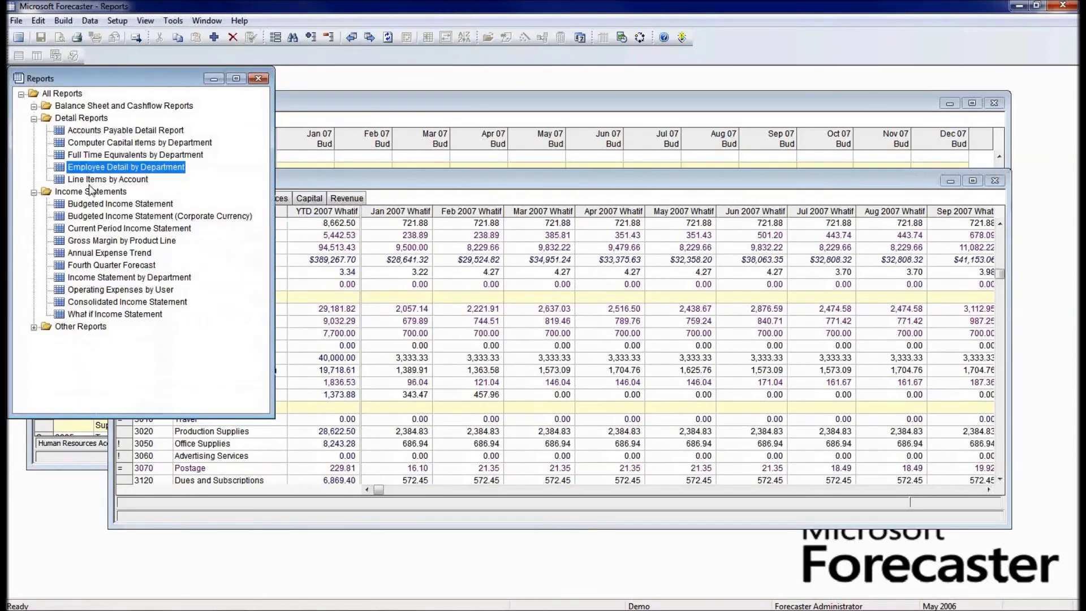
double_click(99, 315)
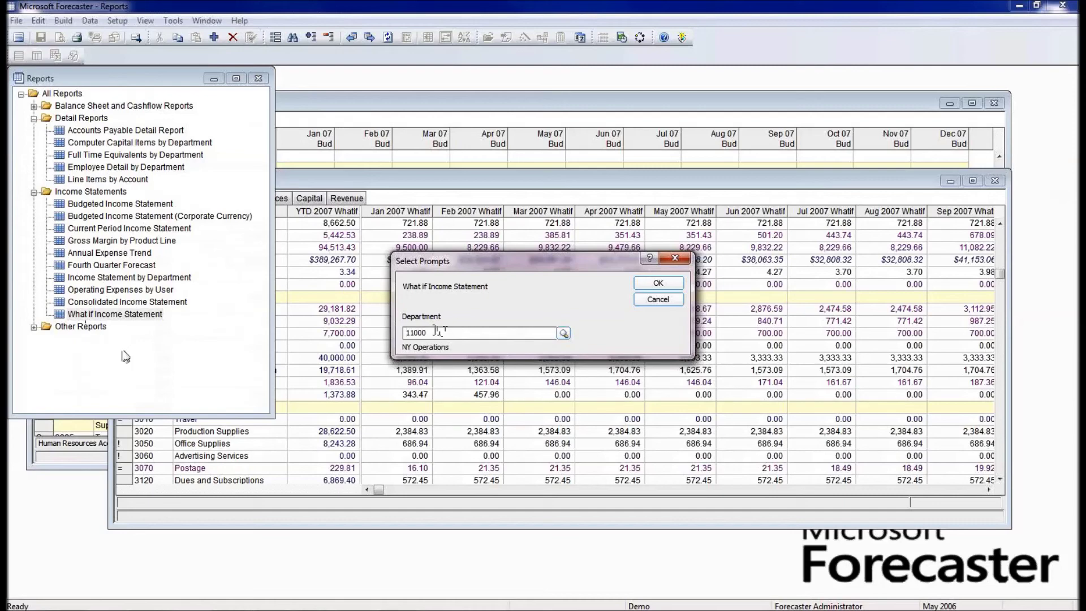
click(648, 285)
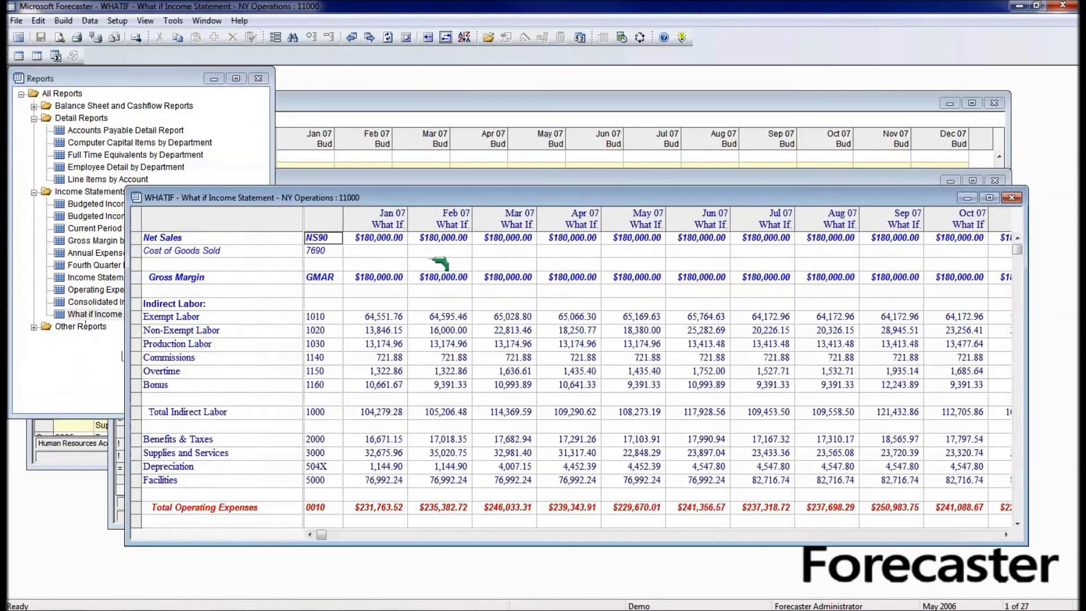
drag(398, 191, 355, 115)
drag(421, 463, 417, 555)
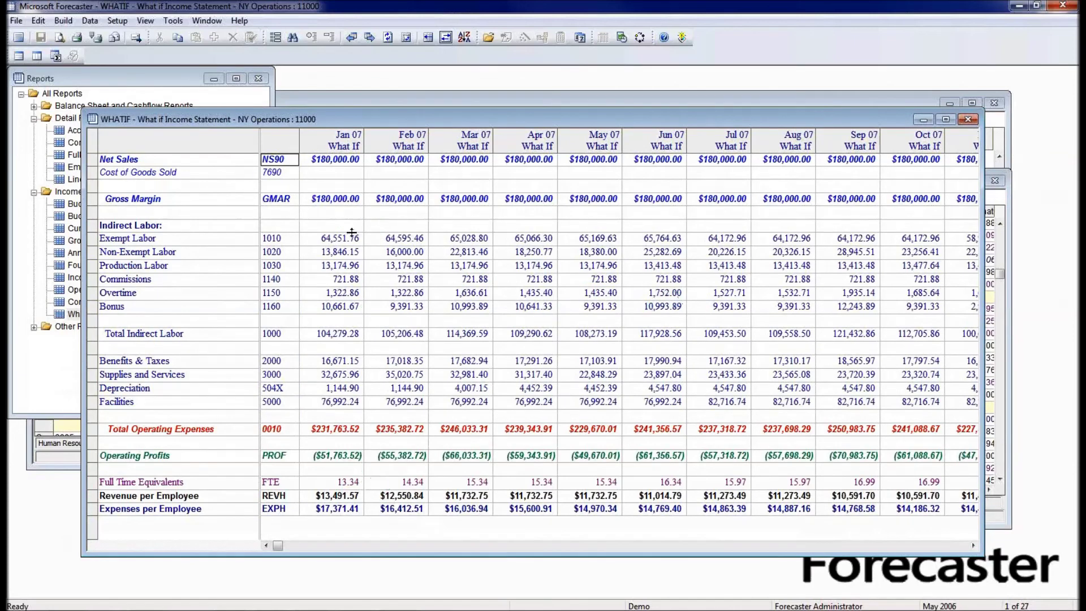
click(354, 239)
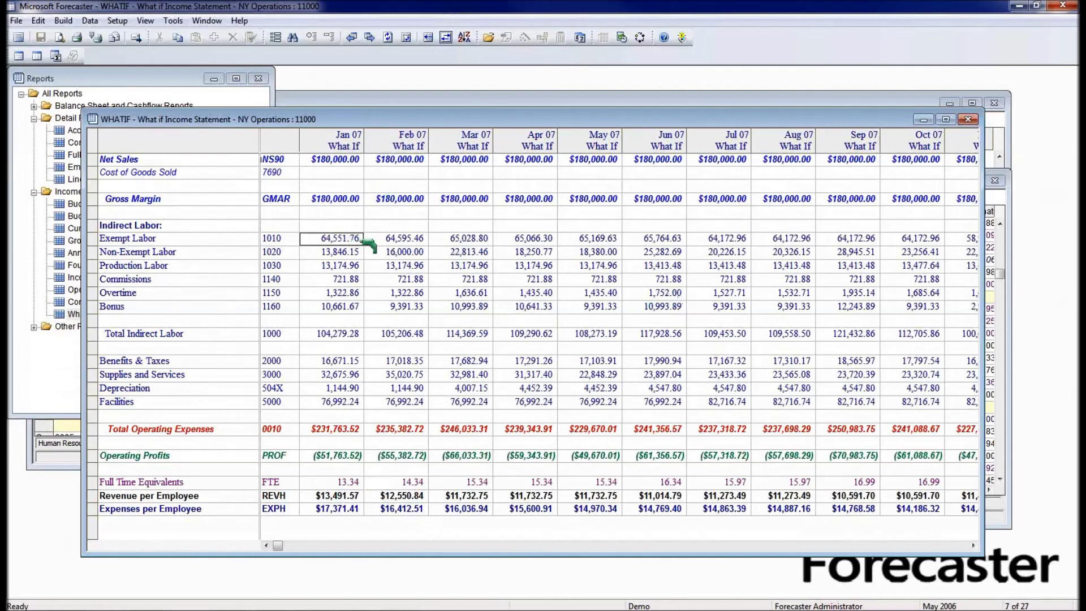
key(Right)
key(Right)
key(Right)
key(Right)
key(Right)
key(Right)
key(Right)
key(Right)
key(Right)
key(Right)
key(Right)
key(Right)
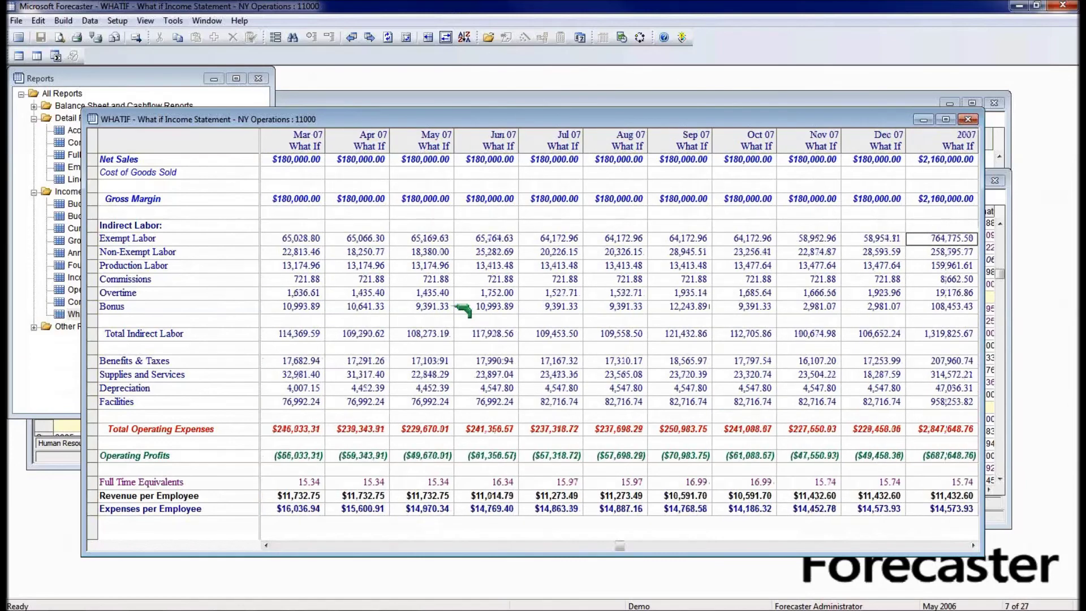
key(ctrl+space)
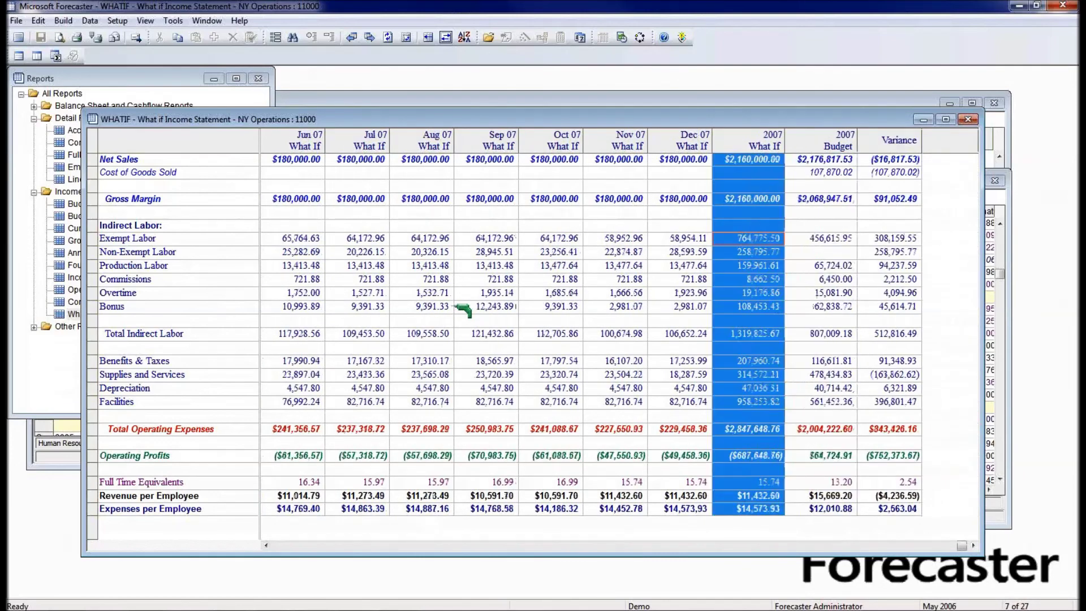
key(Left)
key(Left)
key(Left)
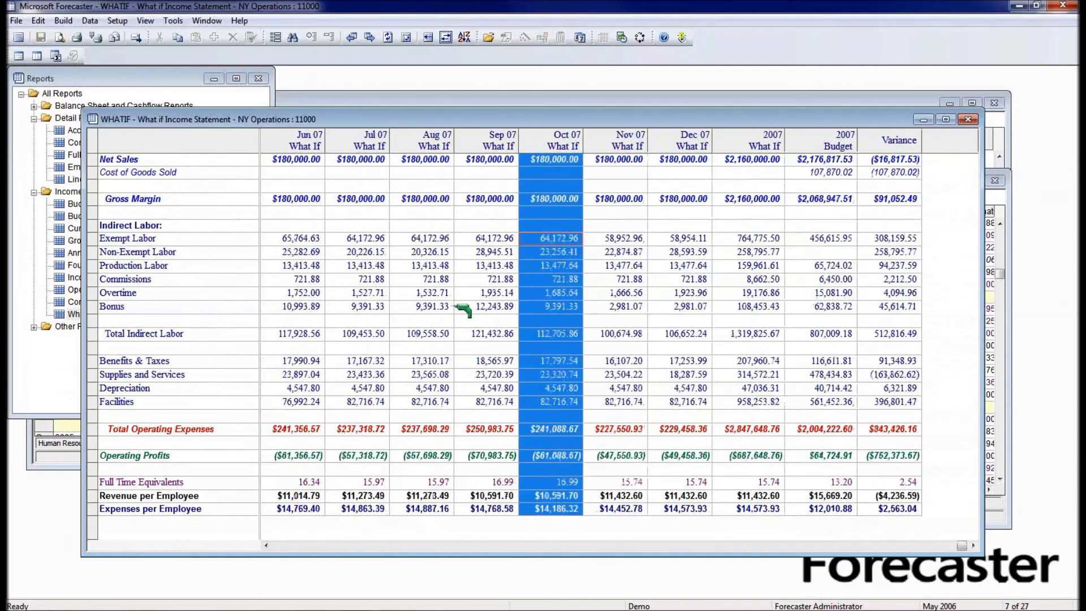
key(Right)
key(Right)
key(Right)
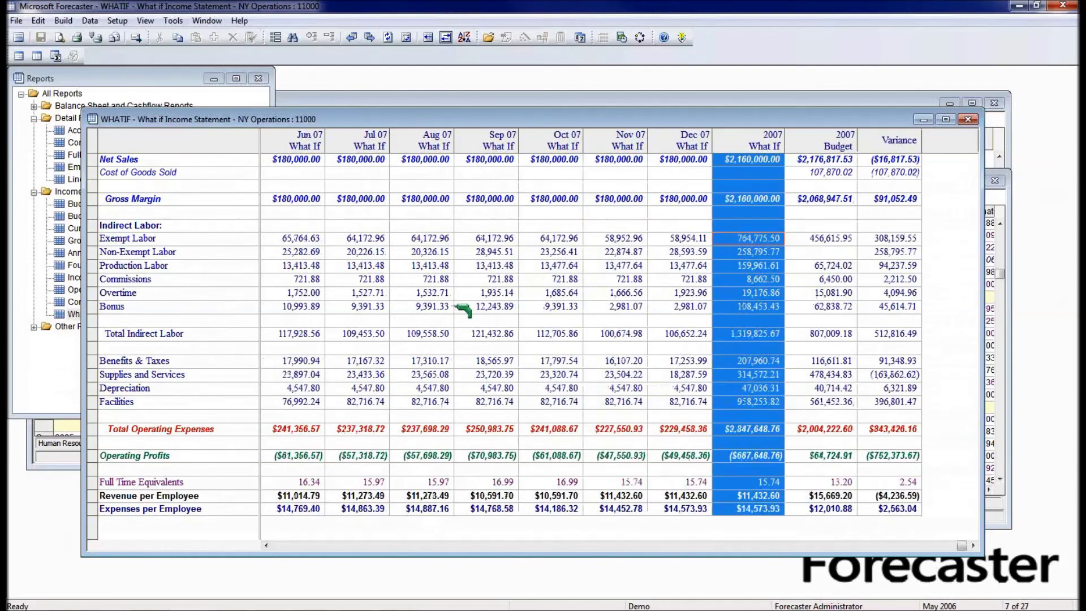
key(Right)
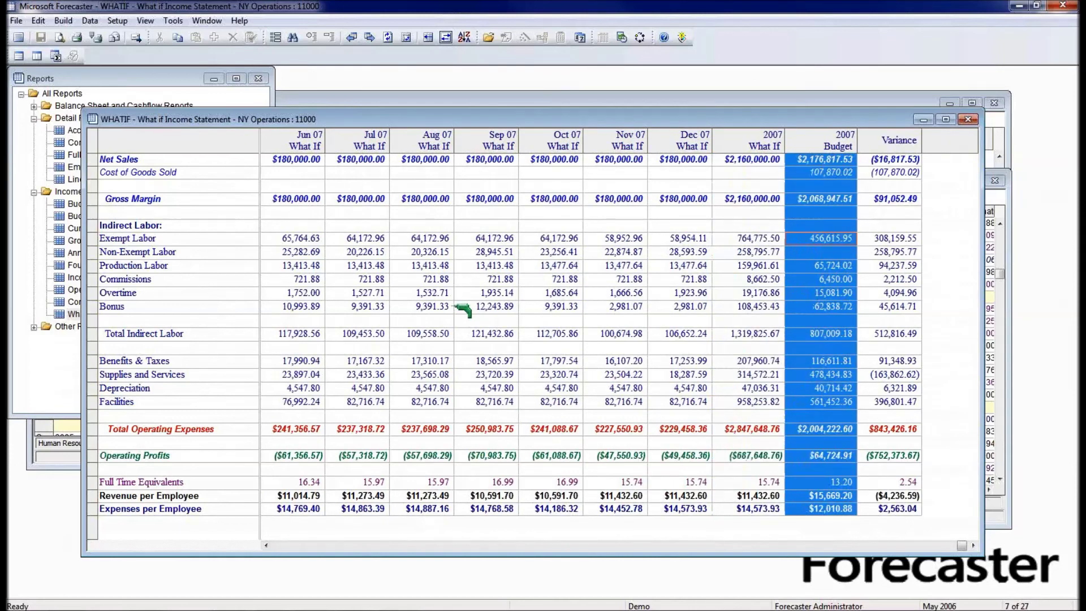
key(Right)
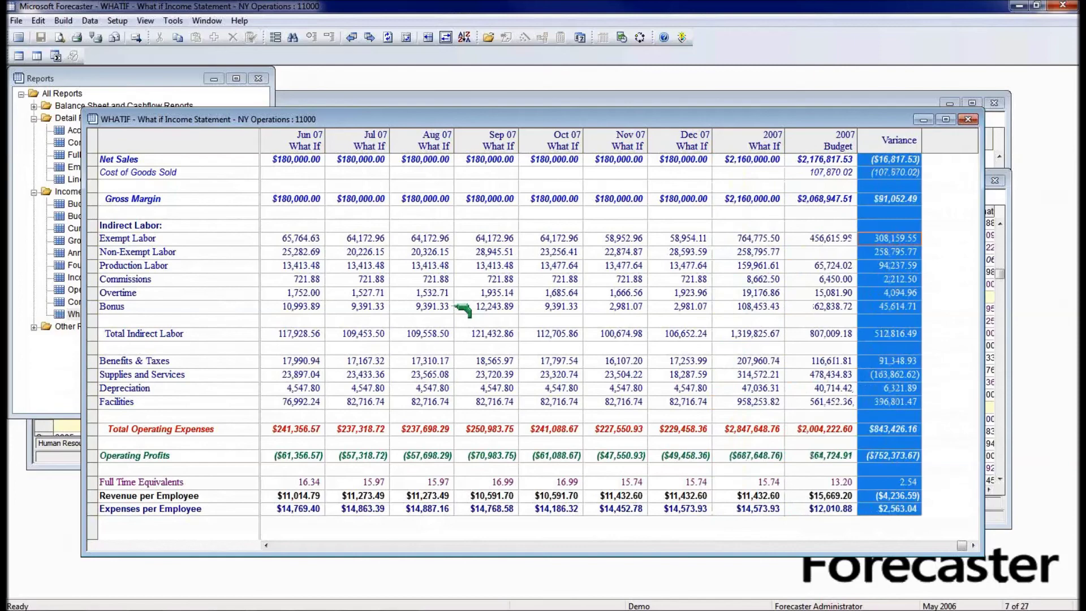
key(Left)
key(Left)
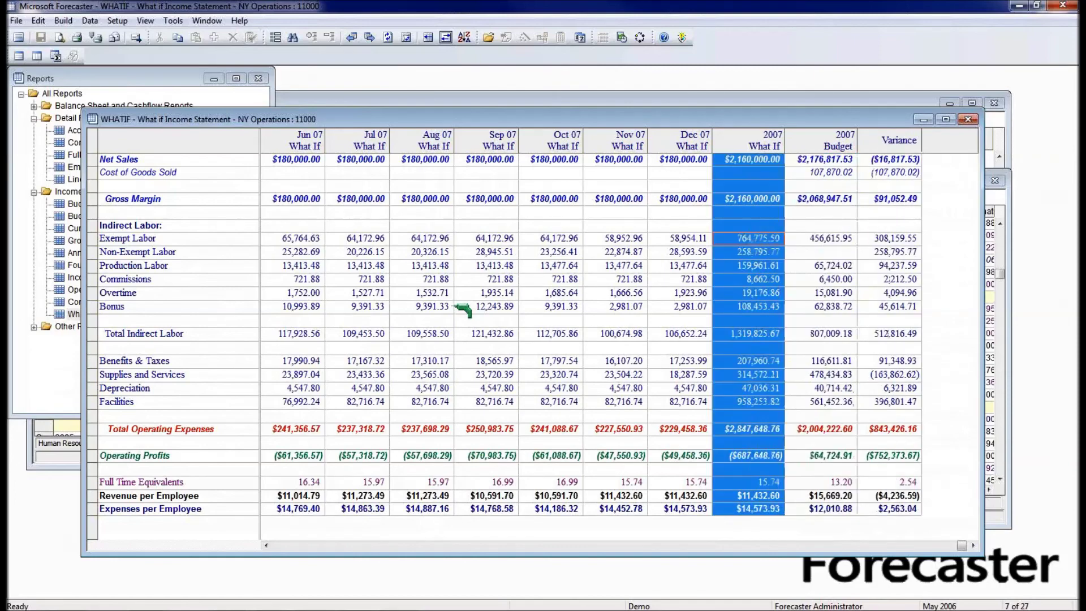
key(Left)
key(Left)
key(Left)
key(Left)
key(Left)
key(Left)
key(Left)
key(Left)
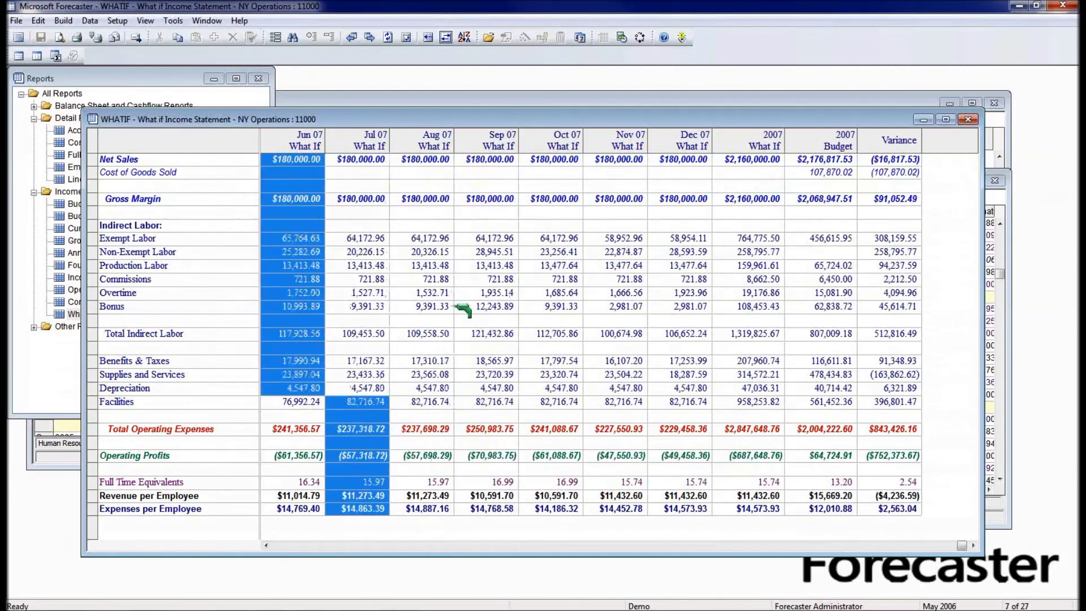
key(Left)
key(Left)
key(Left)
key(Left)
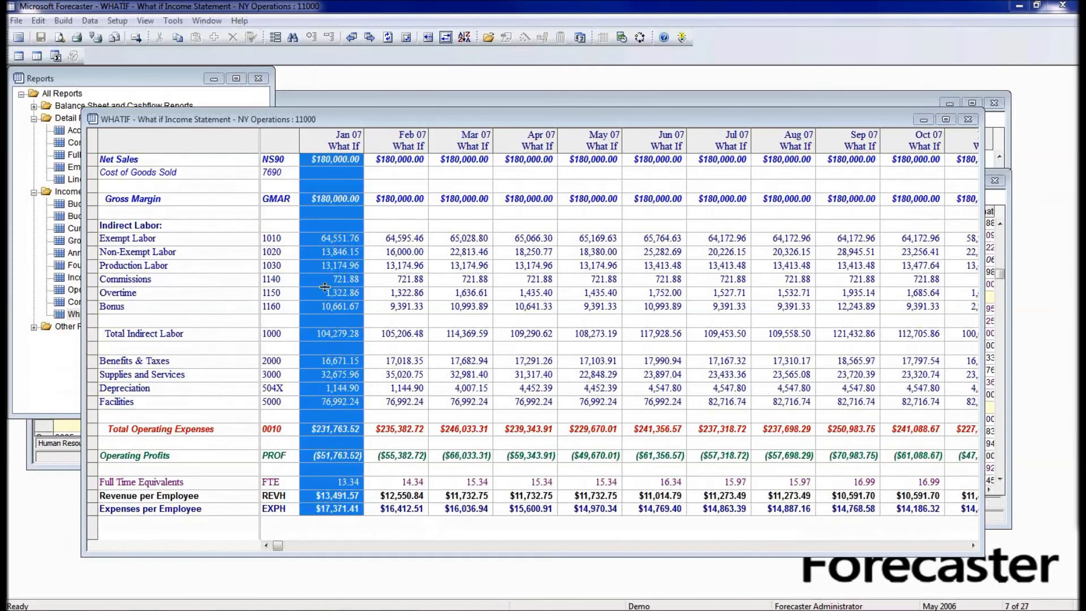
- Review the Commissions department breakdown, then open the Bonus (1160) breakdown by NY department
double_click(357, 280)
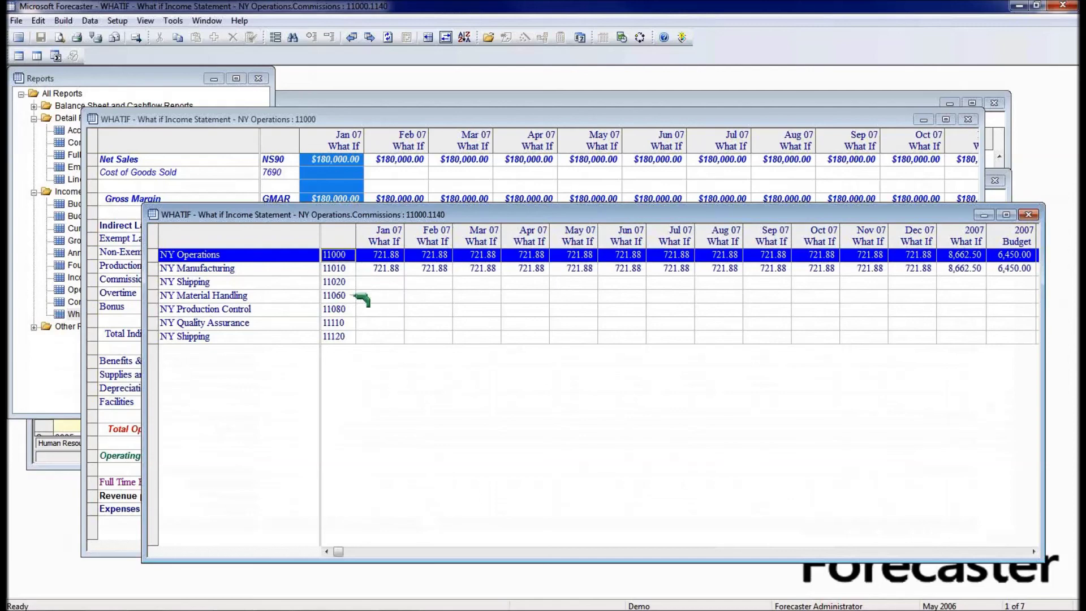
click(1029, 214)
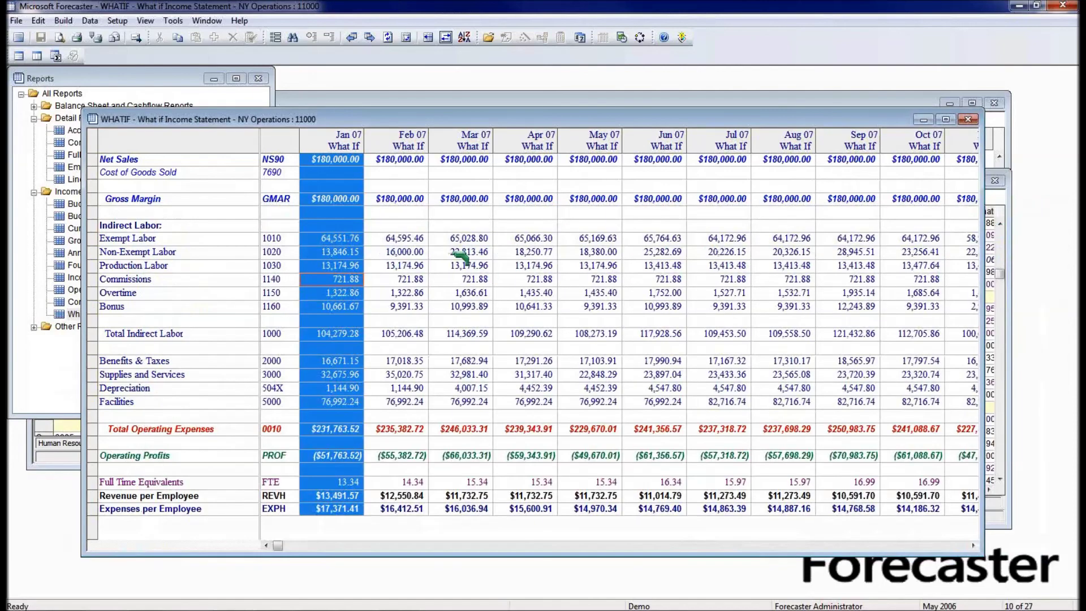
double_click(338, 306)
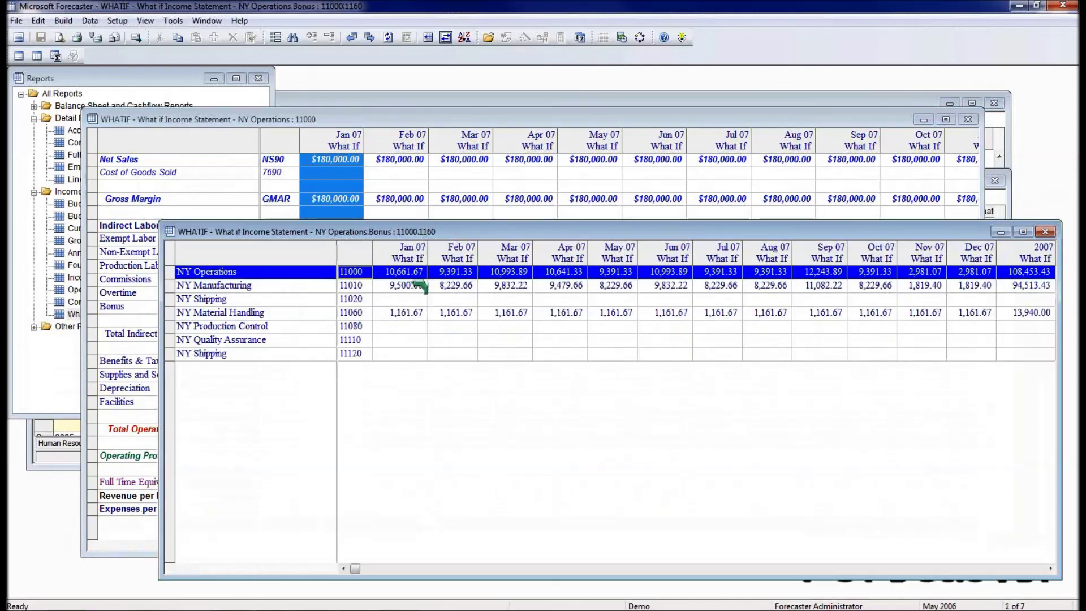
click(417, 315)
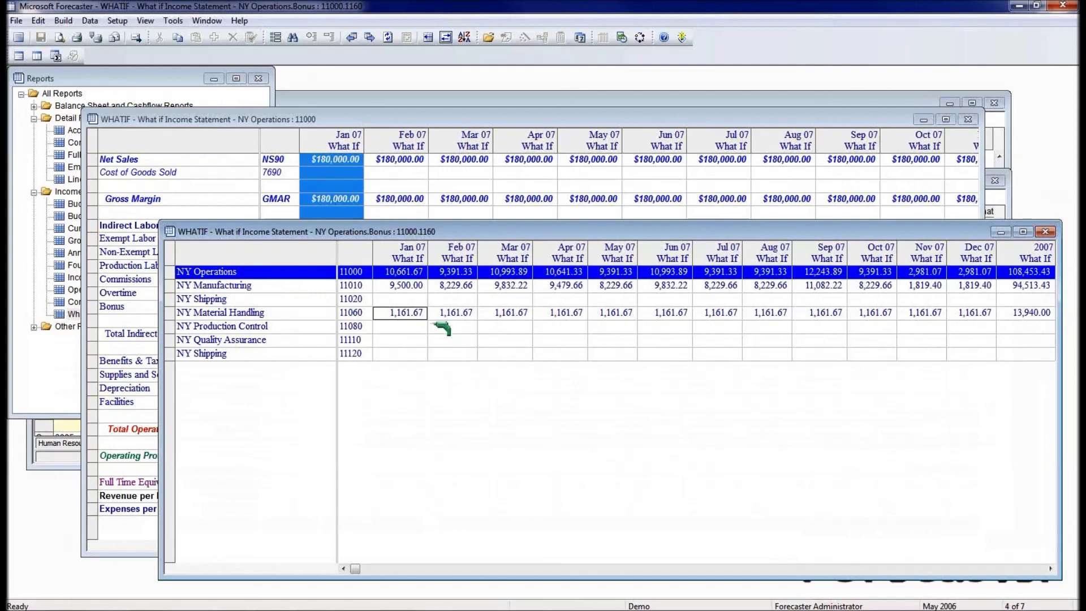
- Change NY Manufacturing's Feb 07 bonus from 8,229.66 to 10,200 and close the Bonus breakdown
click(419, 287)
key(Right)
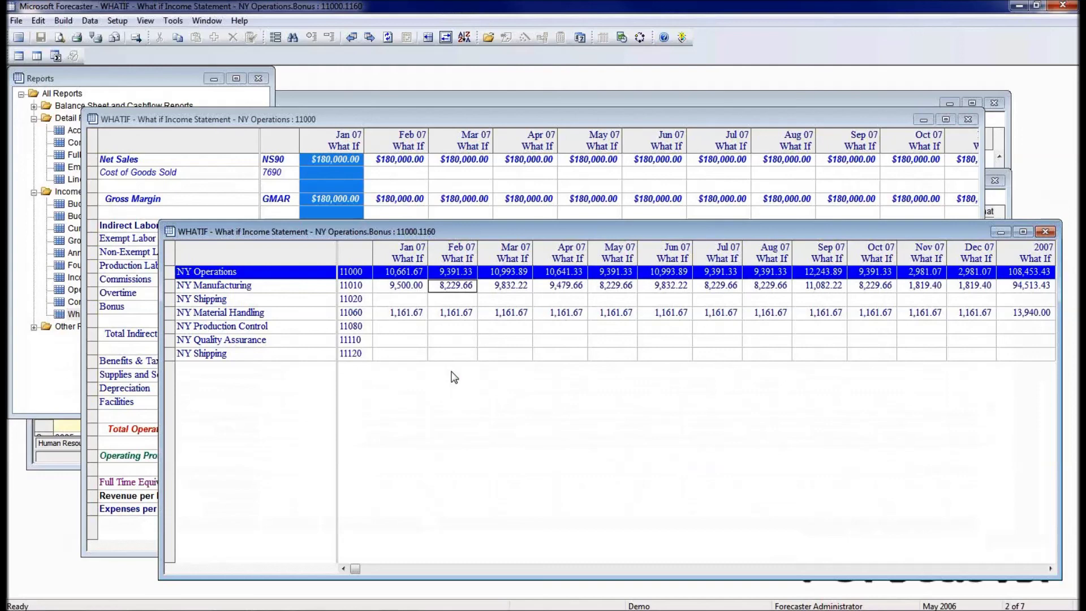
text(10200)
key(Return)
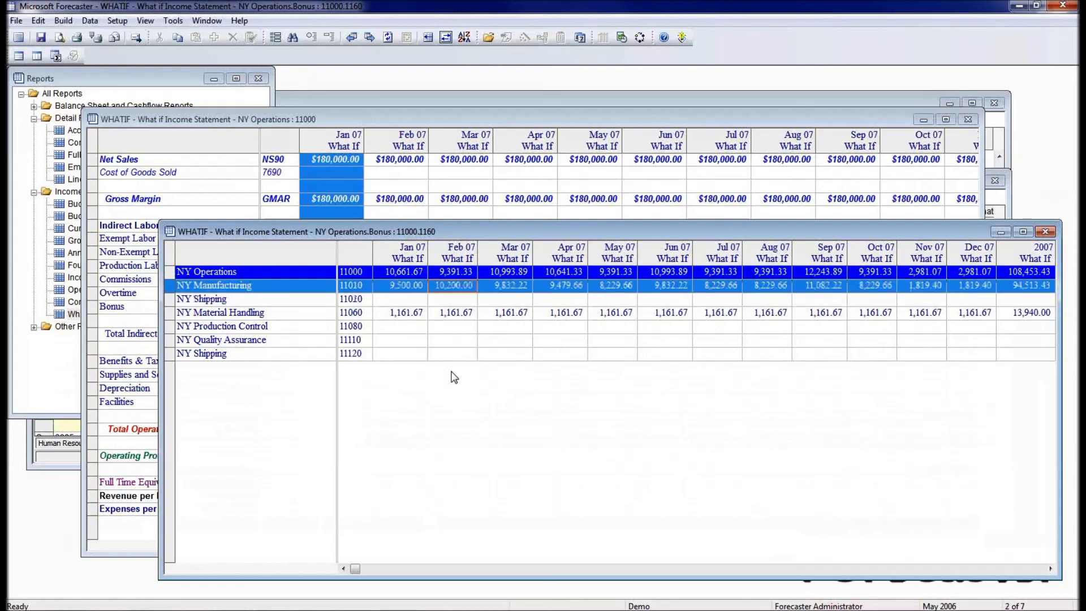
key(Down)
key(Down)
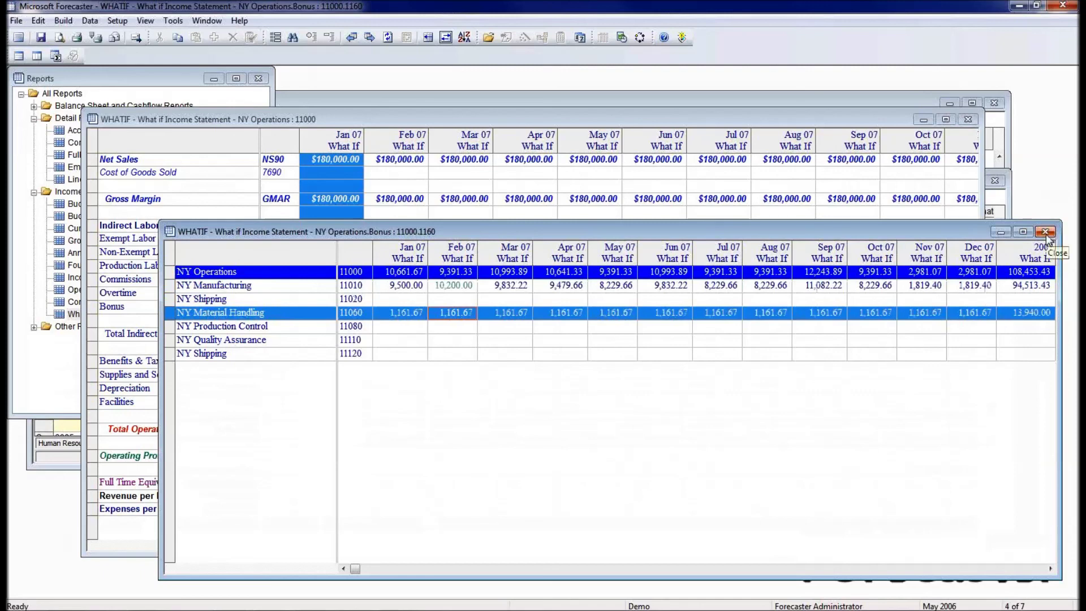
click(1045, 231)
- Save the bonus change and refresh the report so Feb 07 Bonus shows 11,361.67
click(525, 343)
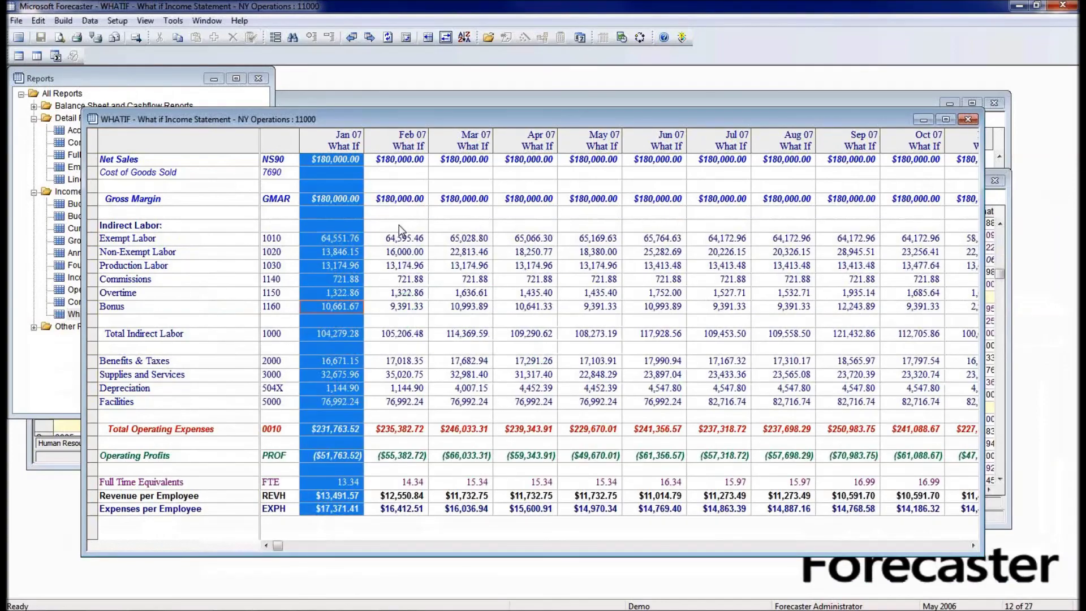
click(388, 39)
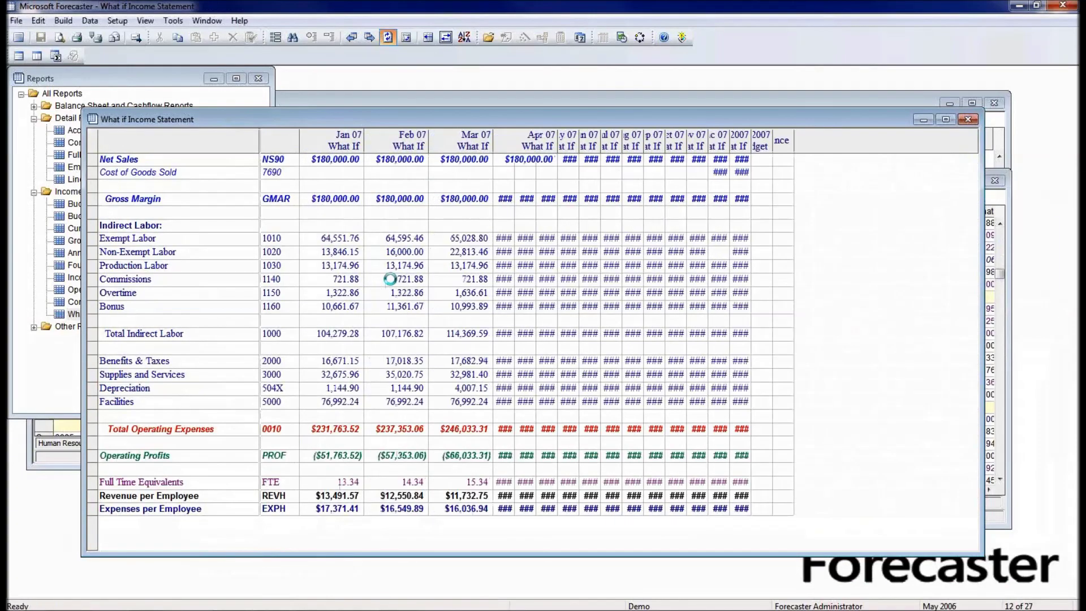
click(407, 308)
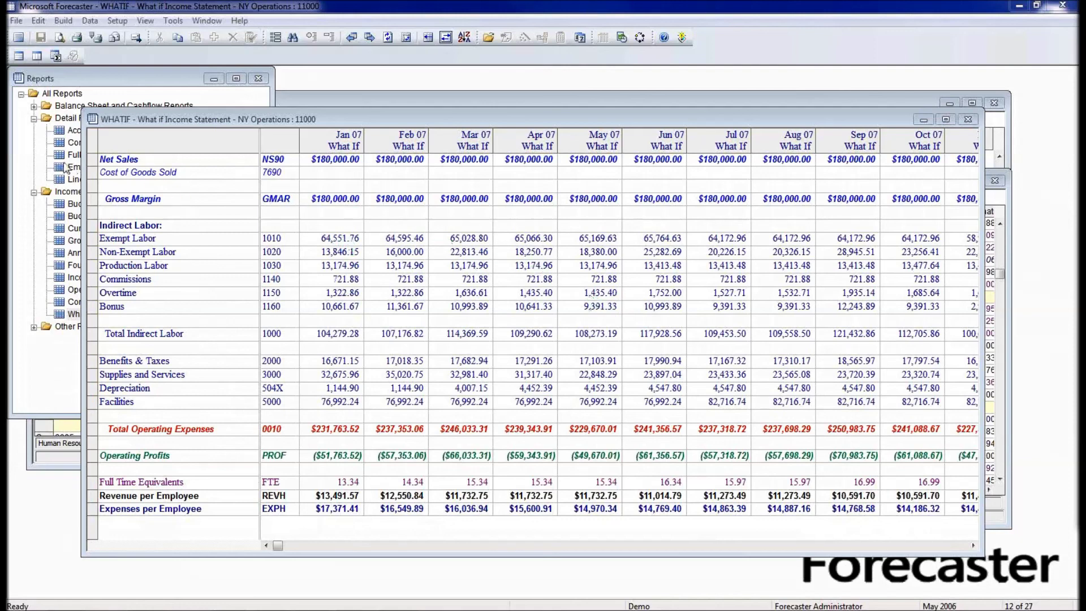
drag(81, 174, 159, 176)
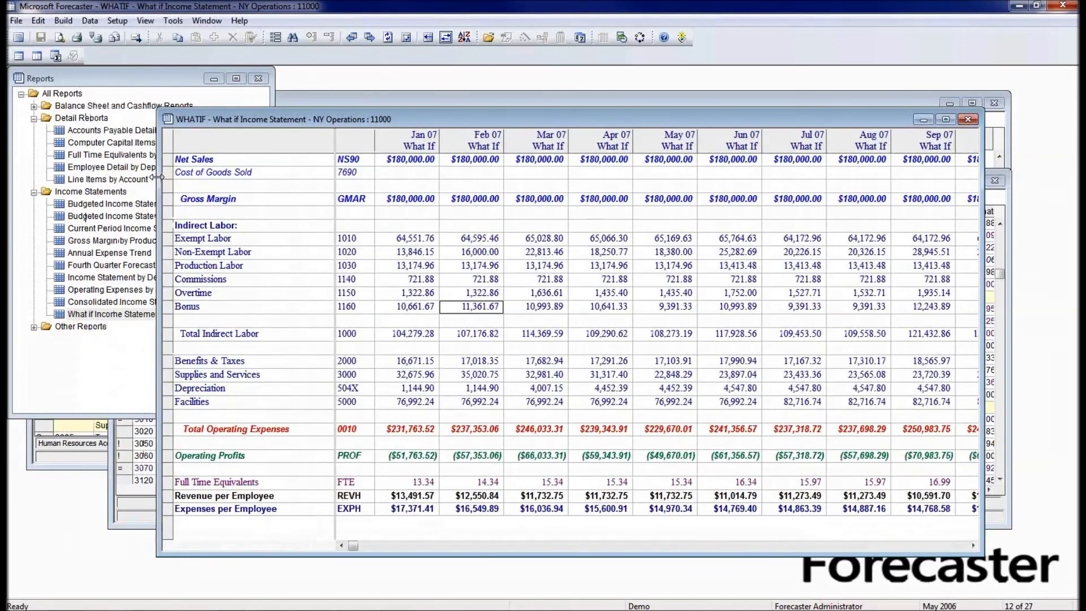